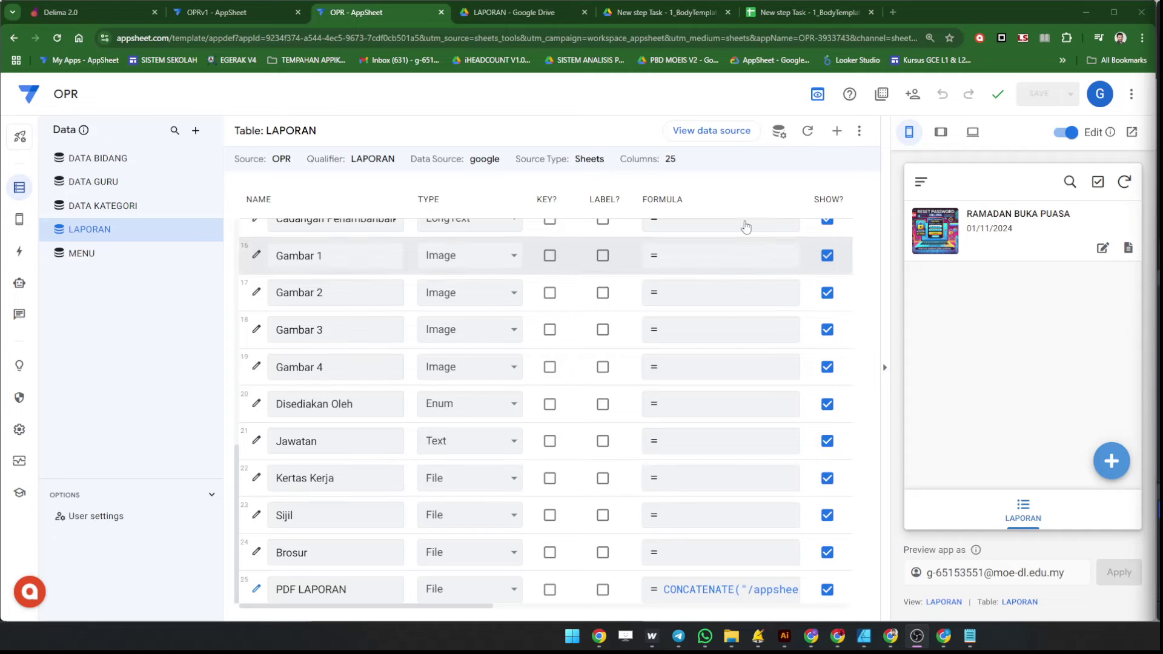
# Add a virtual column named LINK KERTAS KERJA to the LAPORAN table.
pyautogui.click(836, 132)
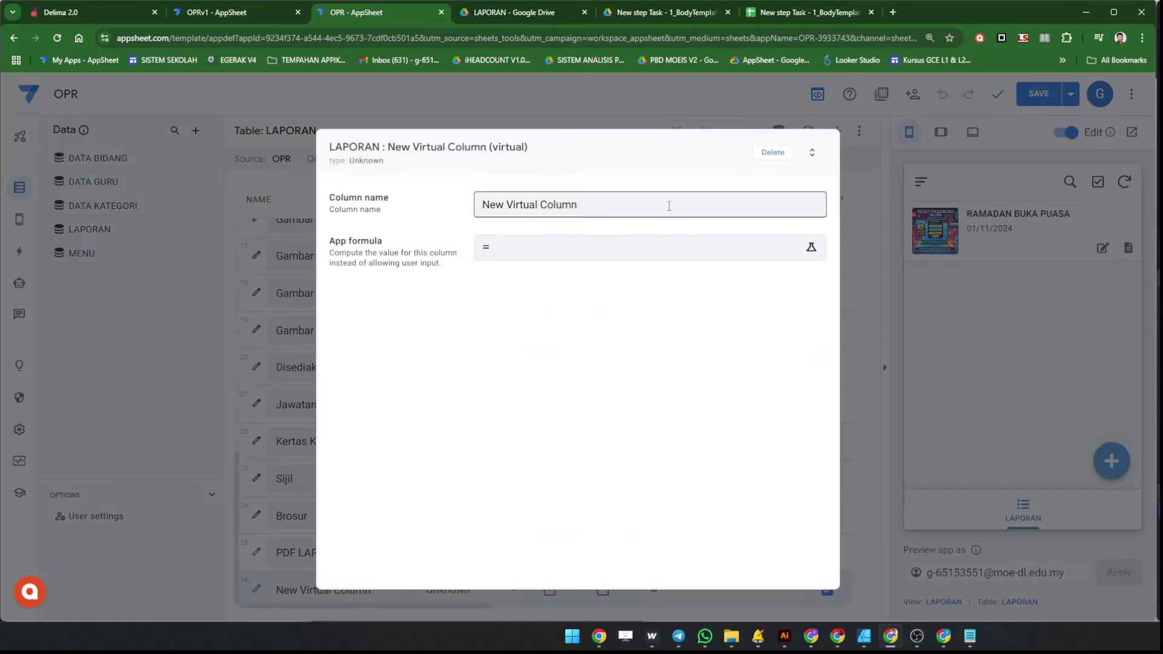
pyautogui.tripleClick(669, 206)
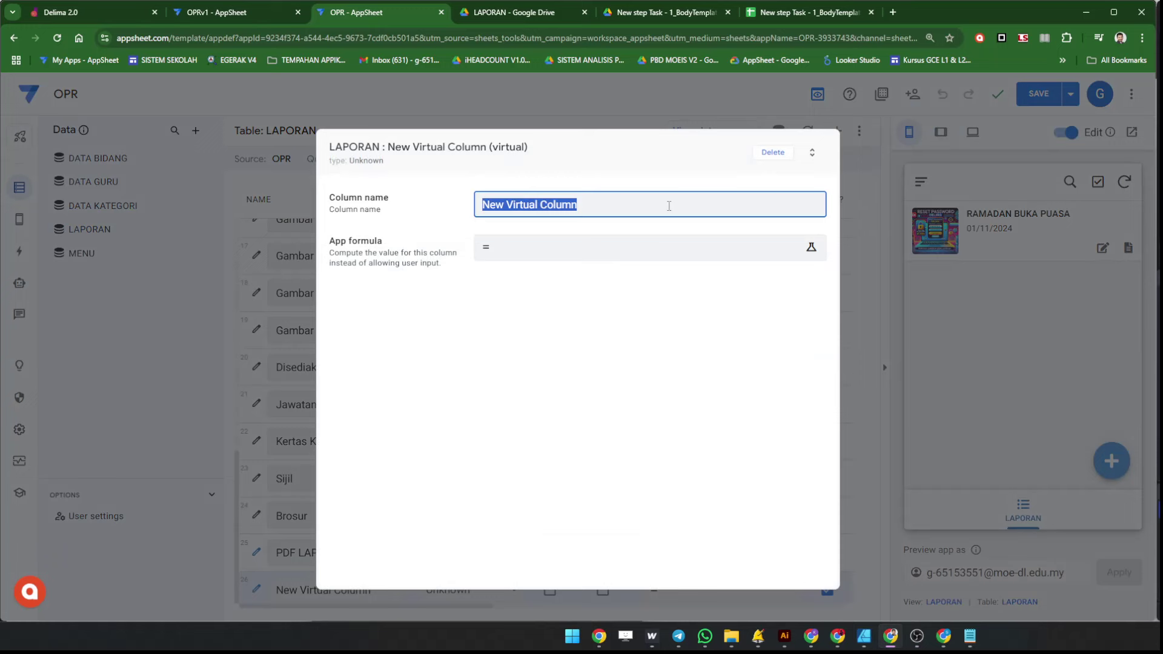
pyautogui.write('LINK KERTAS KERJA')
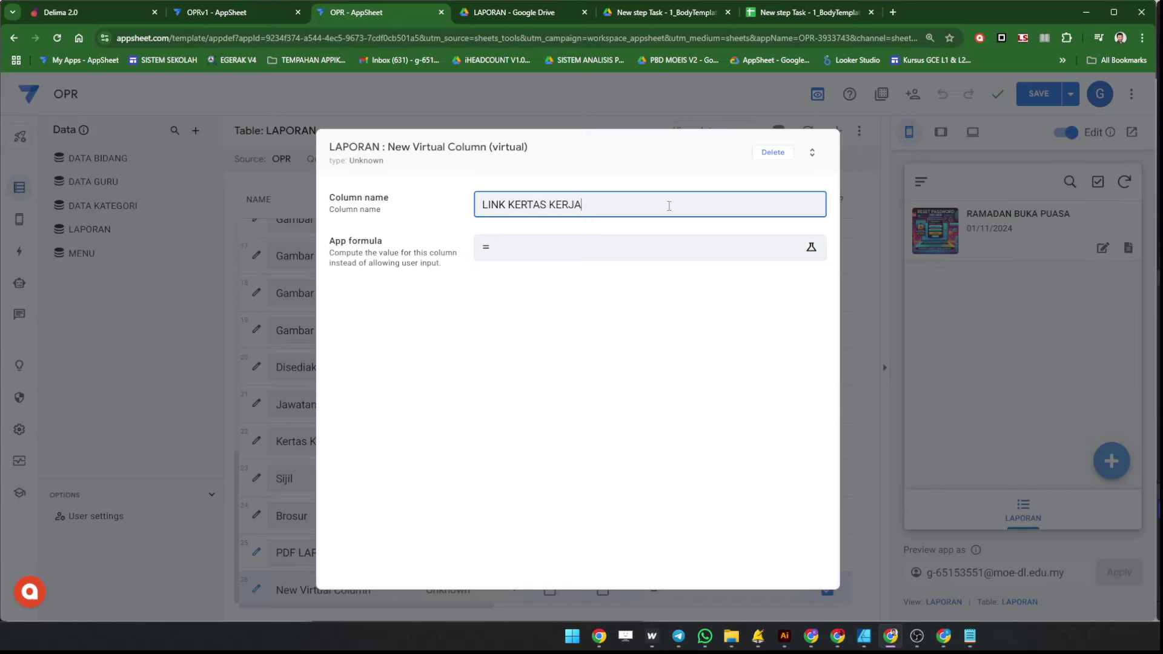
pyautogui.click(652, 245)
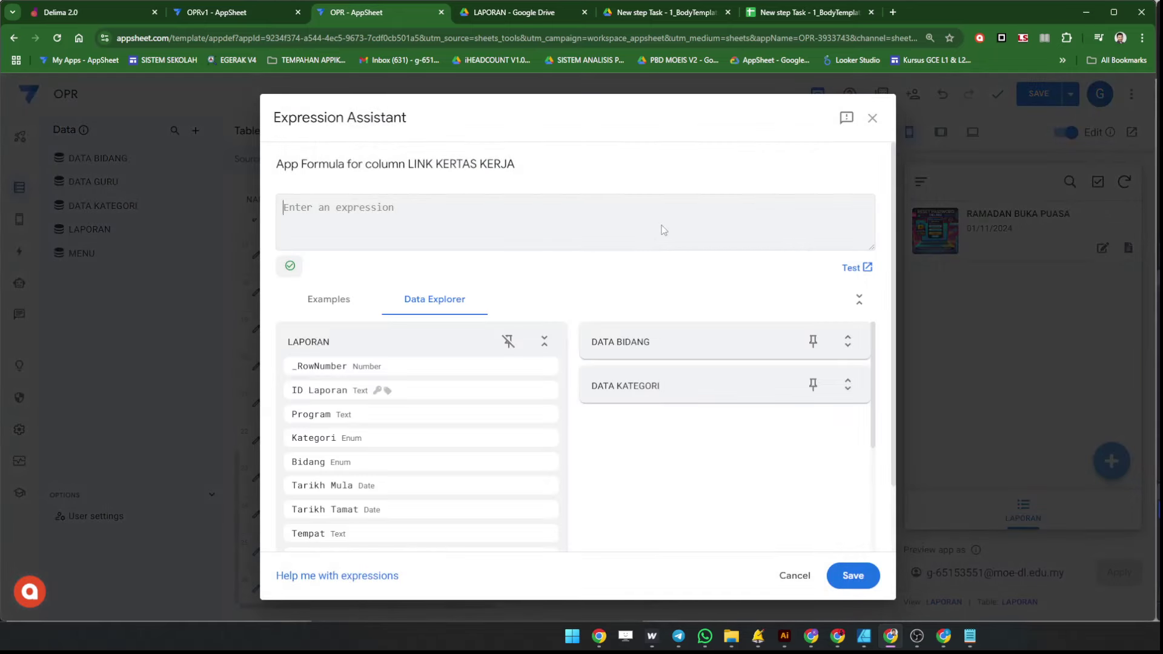
pyautogui.write('CONCATENATE("https://www.appsheet.com/template/gettablefileurl?appName=",CONTEXT(AppName),"&tableName=",ENCODEURL(CONTEXT(Table)),"&fileName=",ENCODEURL([KERTAS KERJA]))')
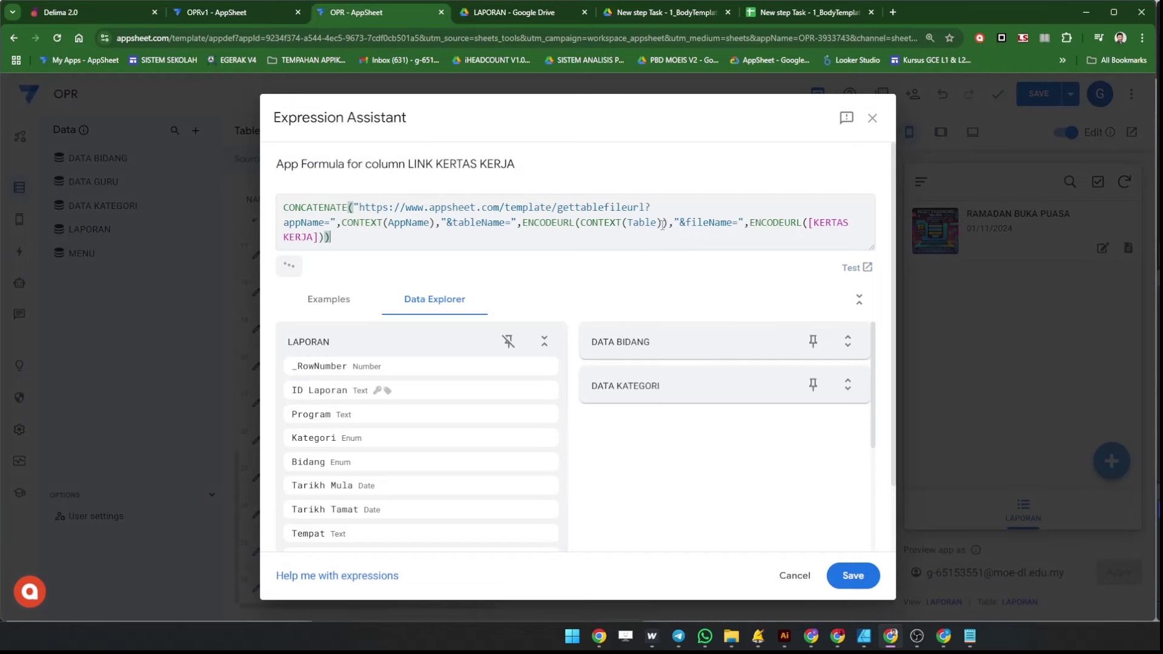
pyautogui.moveTo(872, 247); pyautogui.dragTo(872, 277)
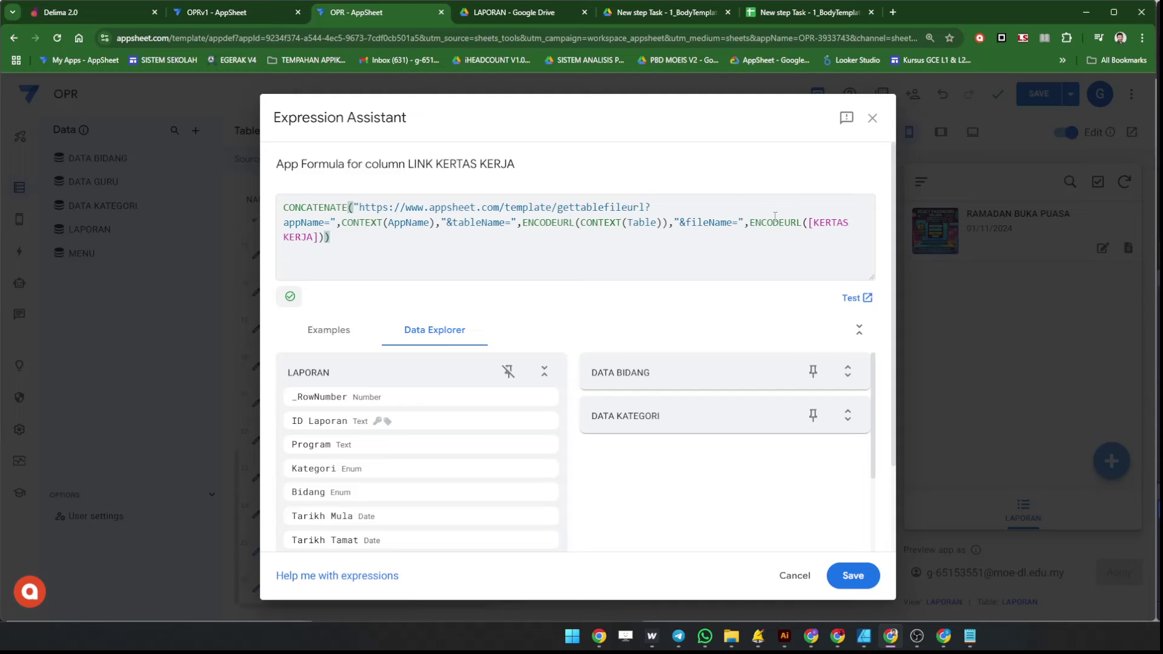
pyautogui.moveTo(814, 222); pyautogui.dragTo(846, 234)
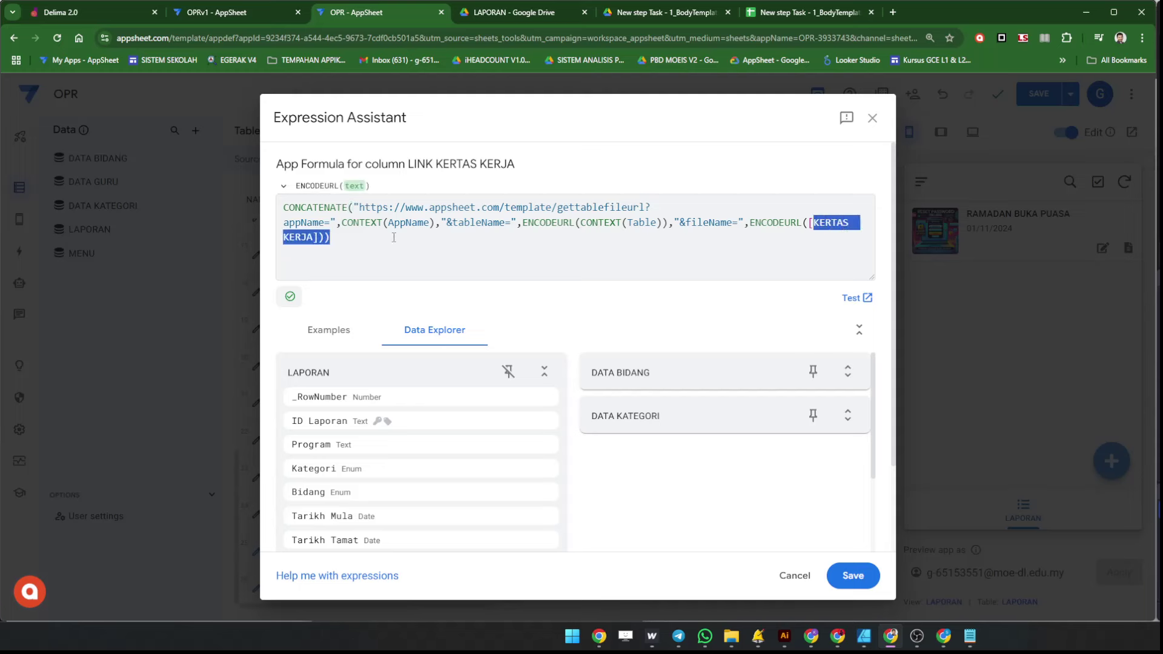
pyautogui.moveTo(394, 237); pyautogui.dragTo(315, 237)
pyautogui.click(816, 269)
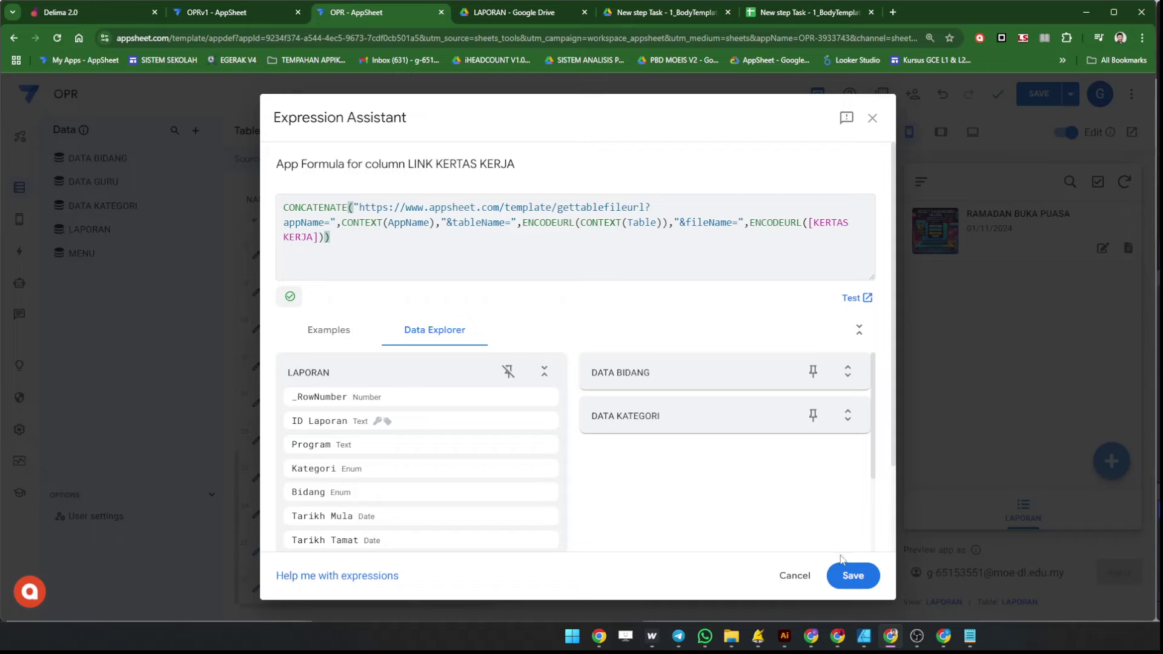
pyautogui.click(854, 574)
pyautogui.click(778, 152)
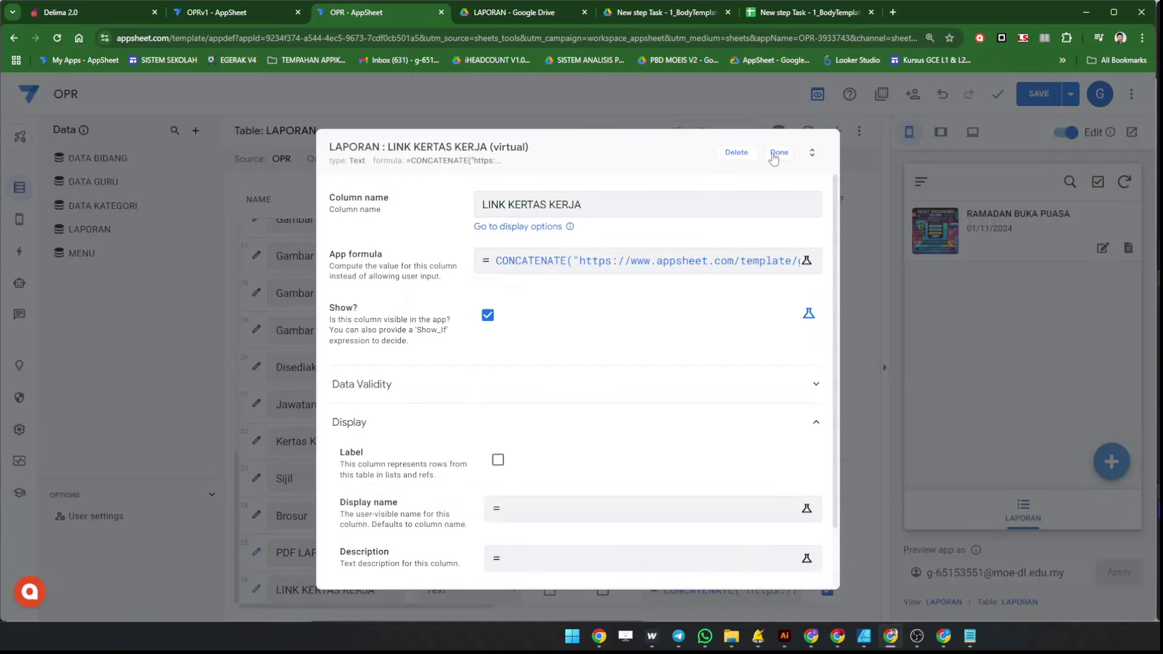
pyautogui.click(1046, 94)
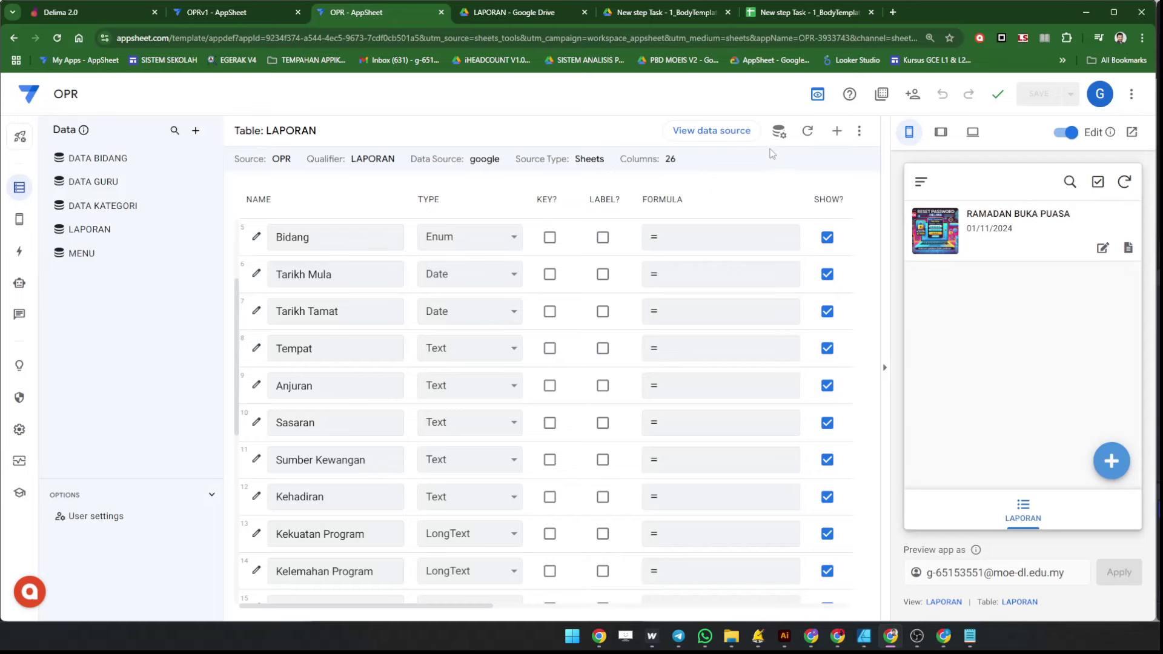
# Preview the LAPORAN table's data and examine the Kertas Kerja and LINK KERTAS KERJA columns.
pyautogui.click(858, 131)
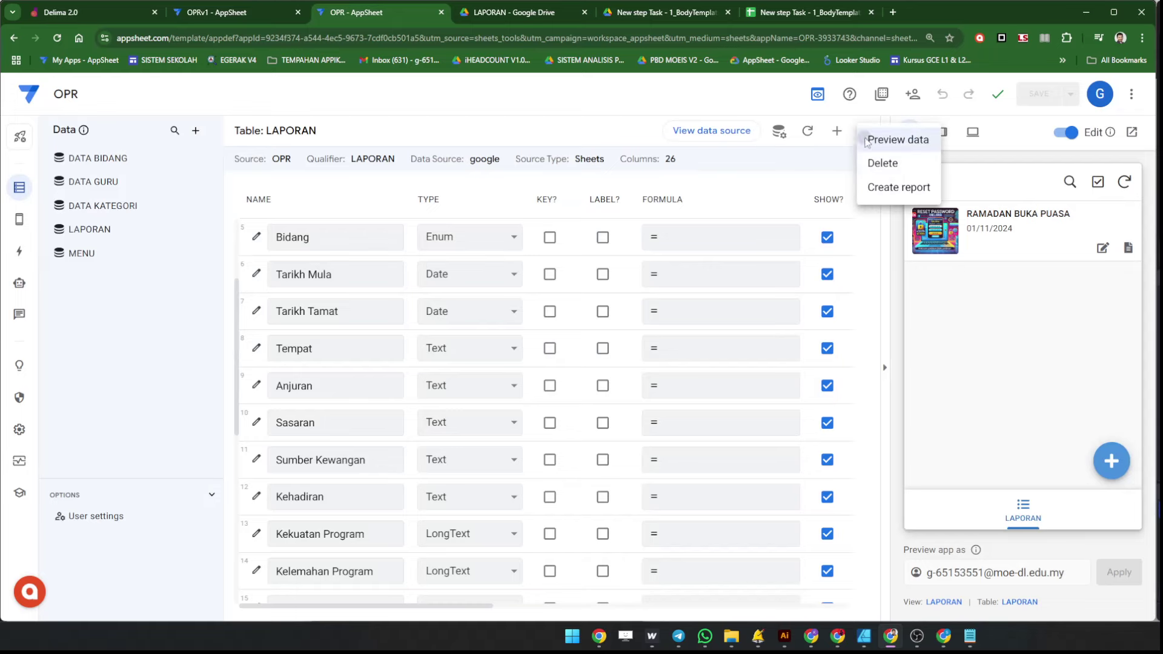
pyautogui.click(866, 141)
pyautogui.hscroll(10, 695, 393)
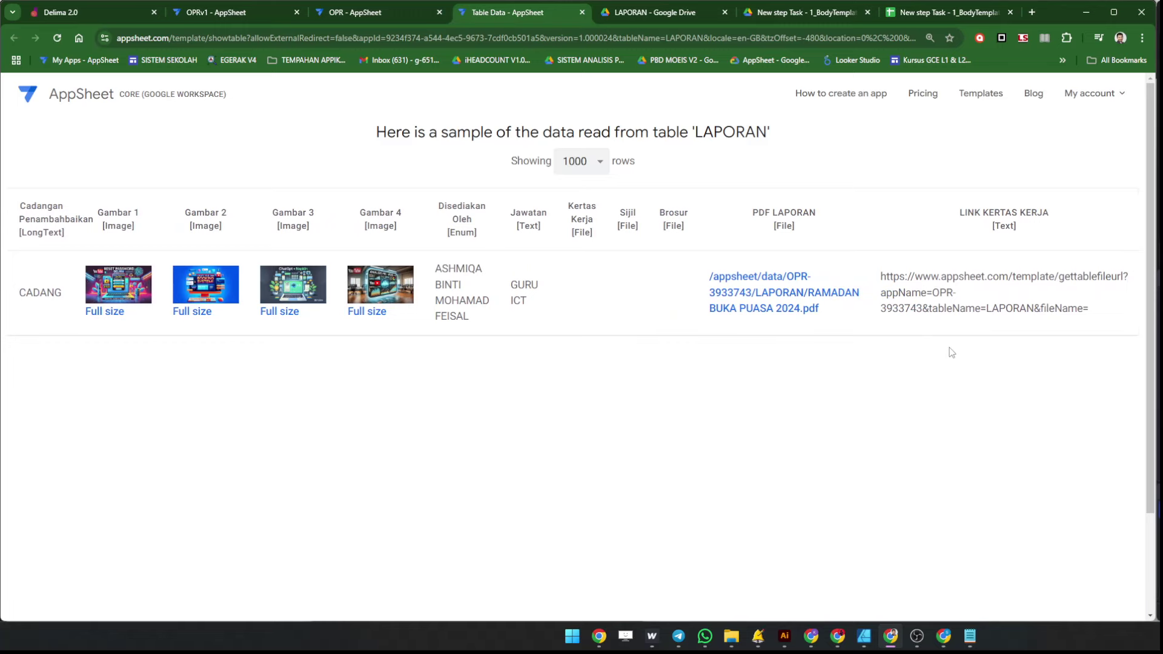
pyautogui.hscroll(-3, 949, 348)
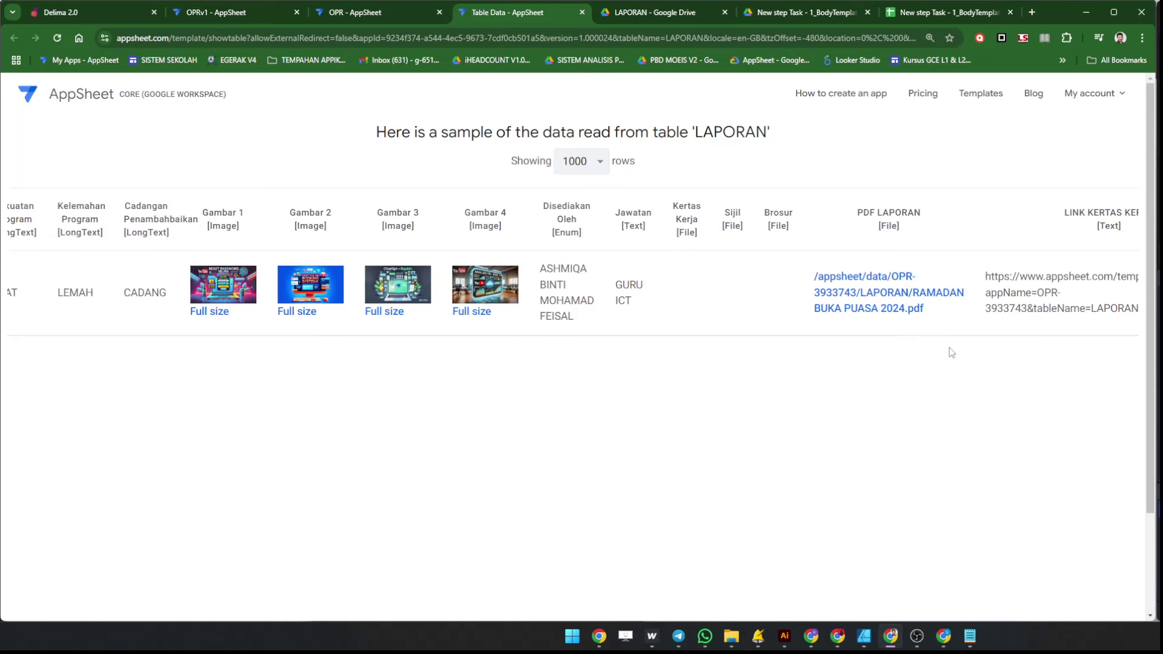
pyautogui.hscroll(3, 949, 348)
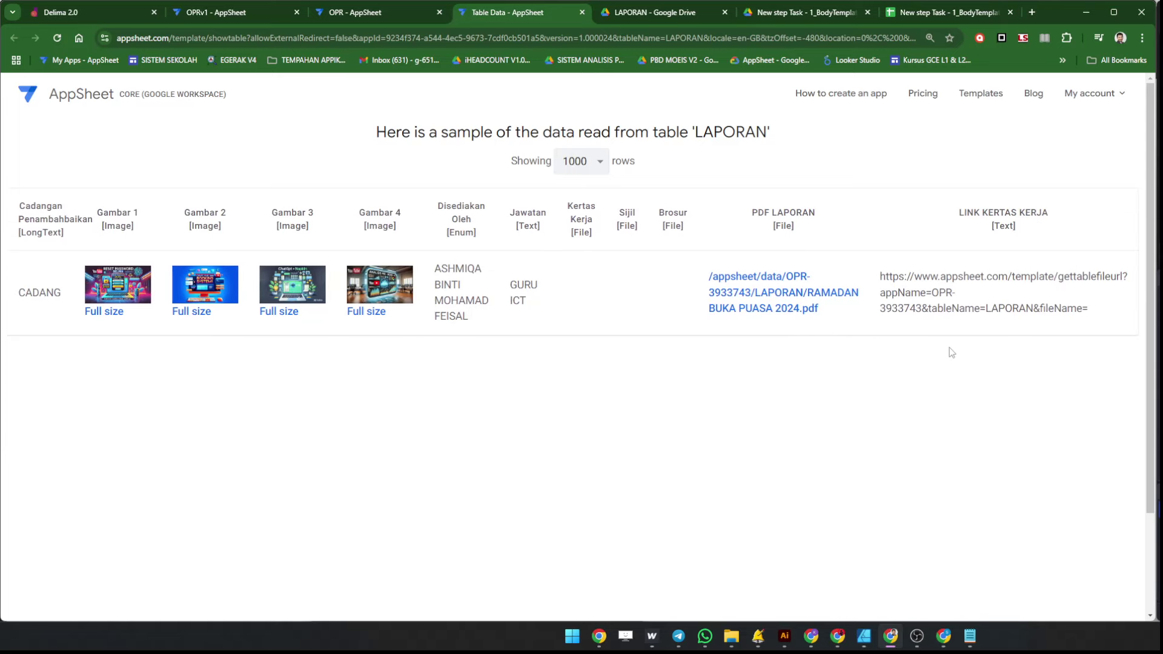
pyautogui.hscroll(-3, 950, 347)
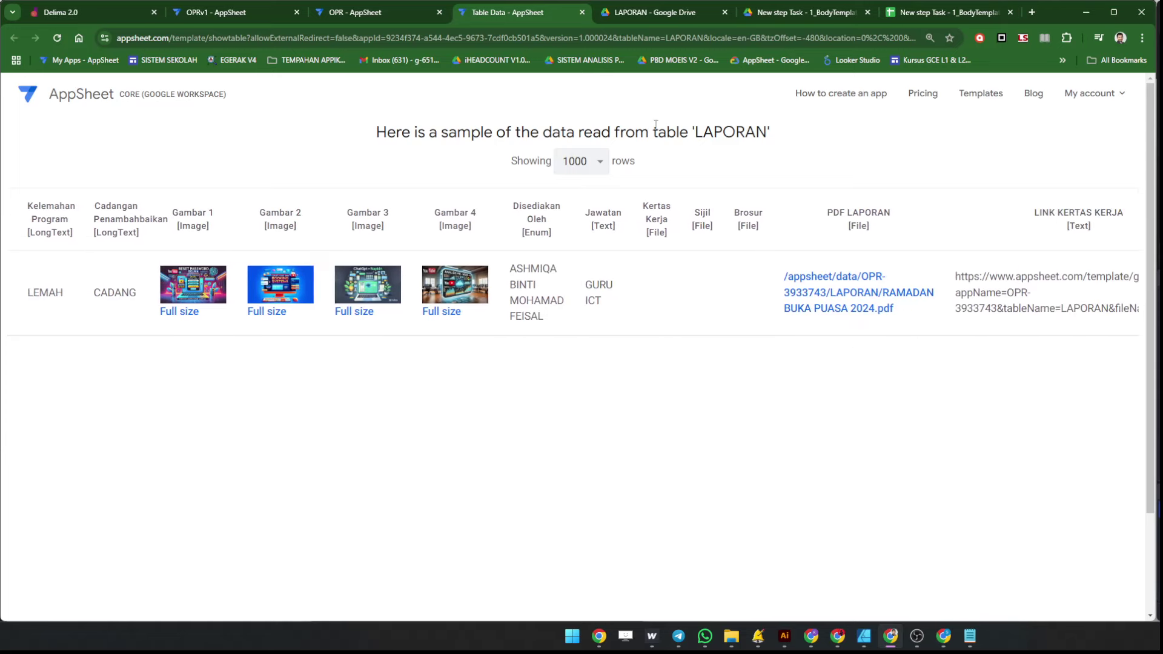
pyautogui.click(583, 12)
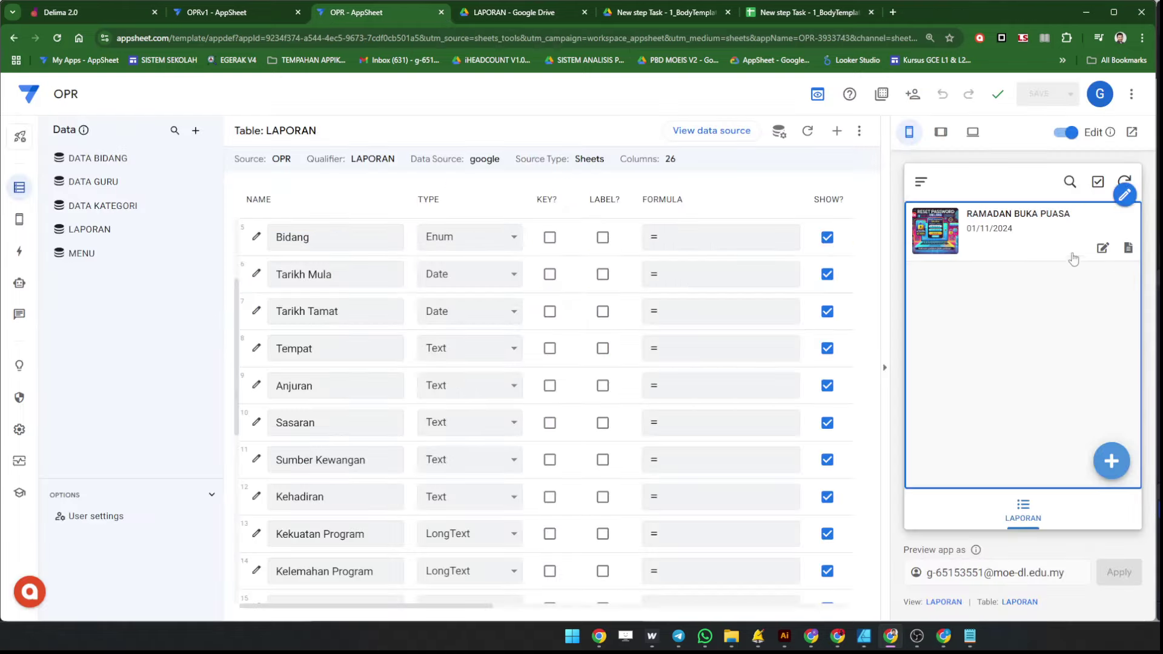
# Attach the _appsheet_data_EPKSV32 PDF from the DESKTOP folder as Kertas Kerja in the RAMADAN BUKA PUASA report and save the record.
pyautogui.click(1103, 248)
pyautogui.scroll(-10, 1076, 414)
pyautogui.scroll(-10, 1077, 415)
pyautogui.scroll(-2, 1077, 415)
pyautogui.click(1012, 383)
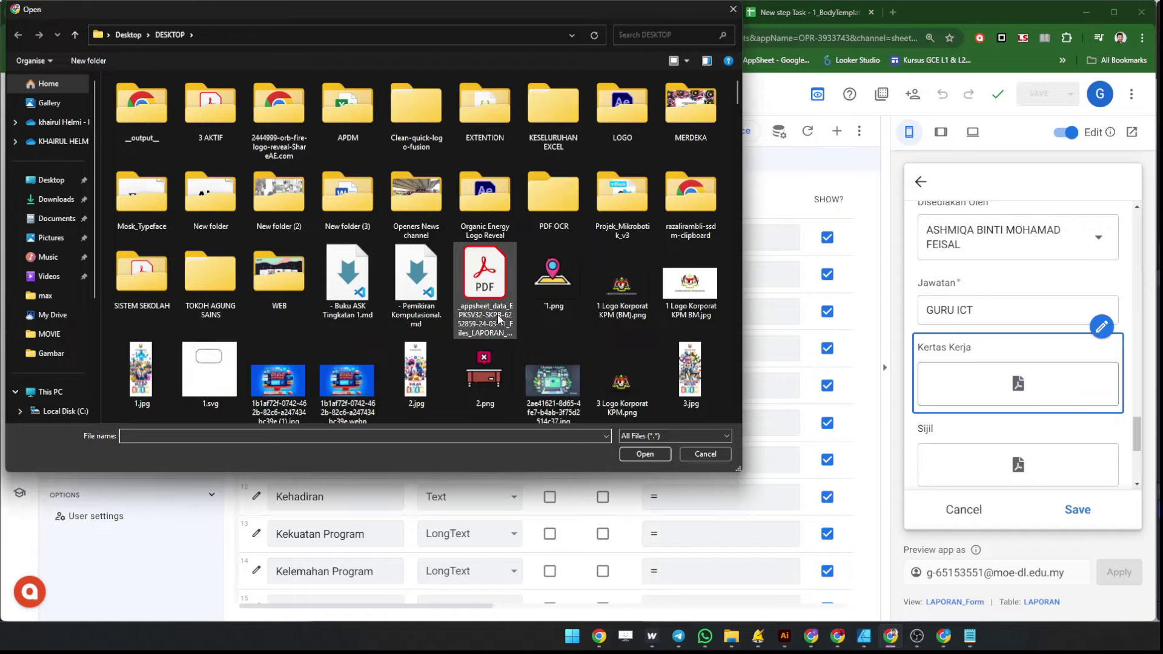
pyautogui.doubleClick(496, 303)
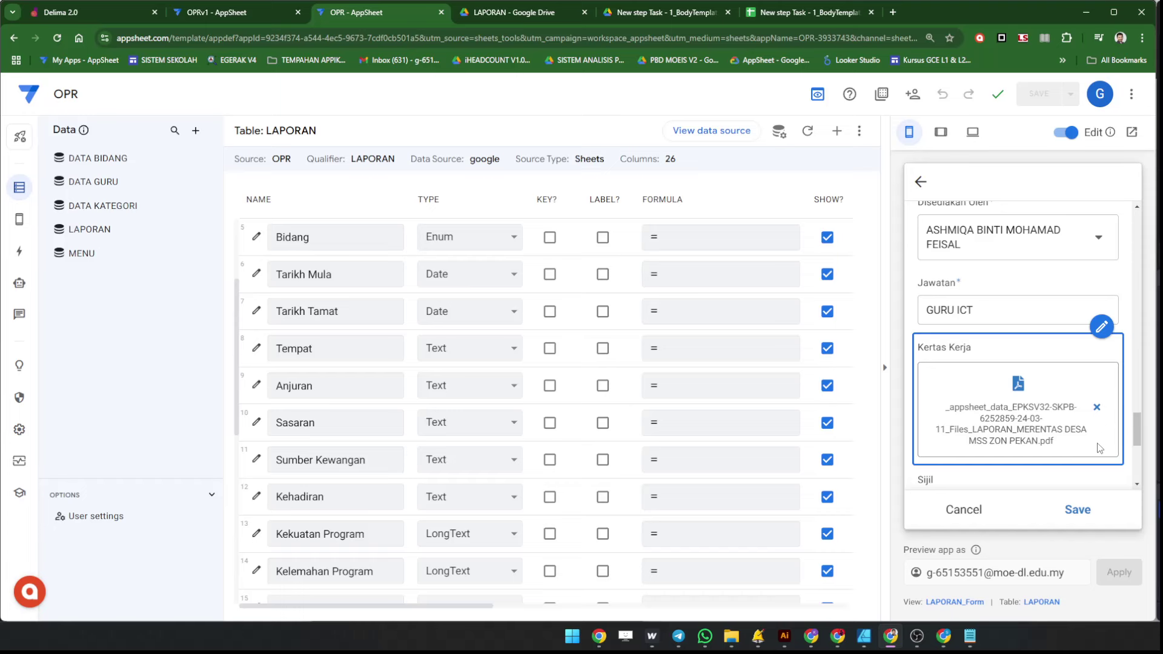
pyautogui.click(1078, 510)
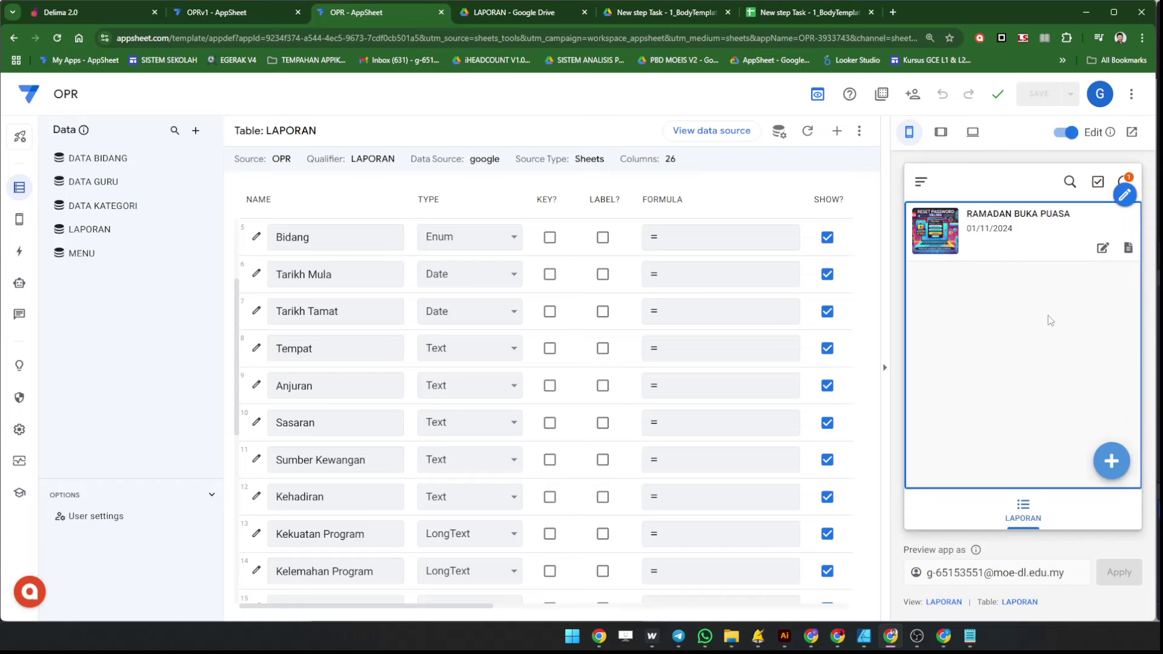
# Preview the LAPORAN data again and check the full file URL in the LINK KERTAS KERJA column.
pyautogui.click(860, 132)
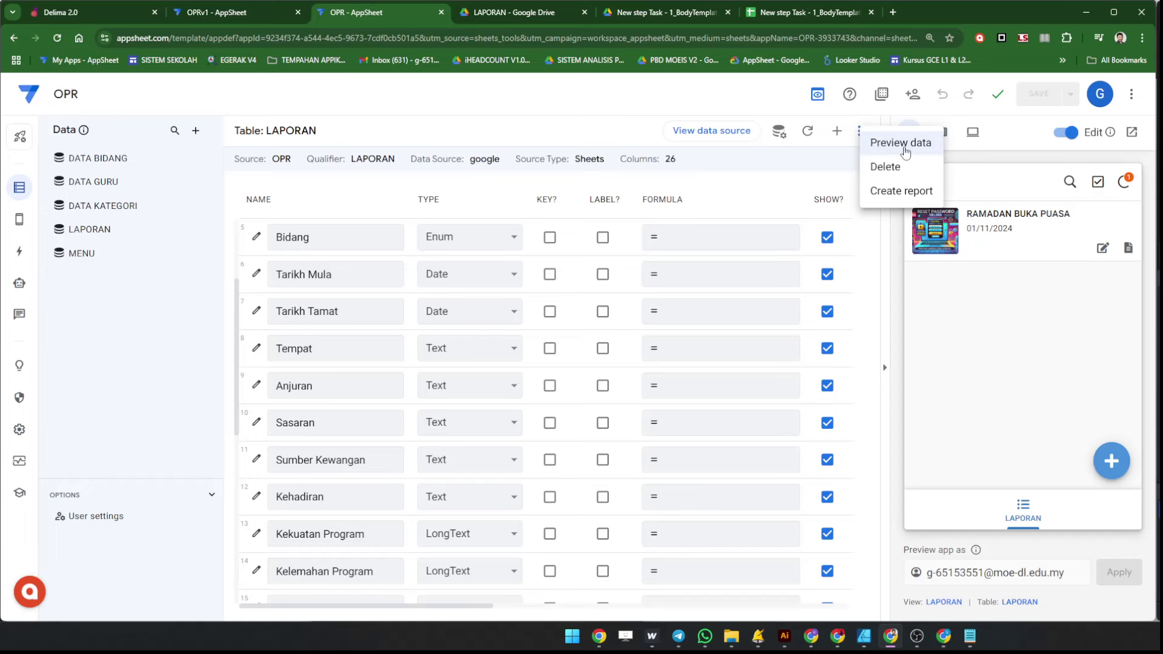
pyautogui.click(1004, 331)
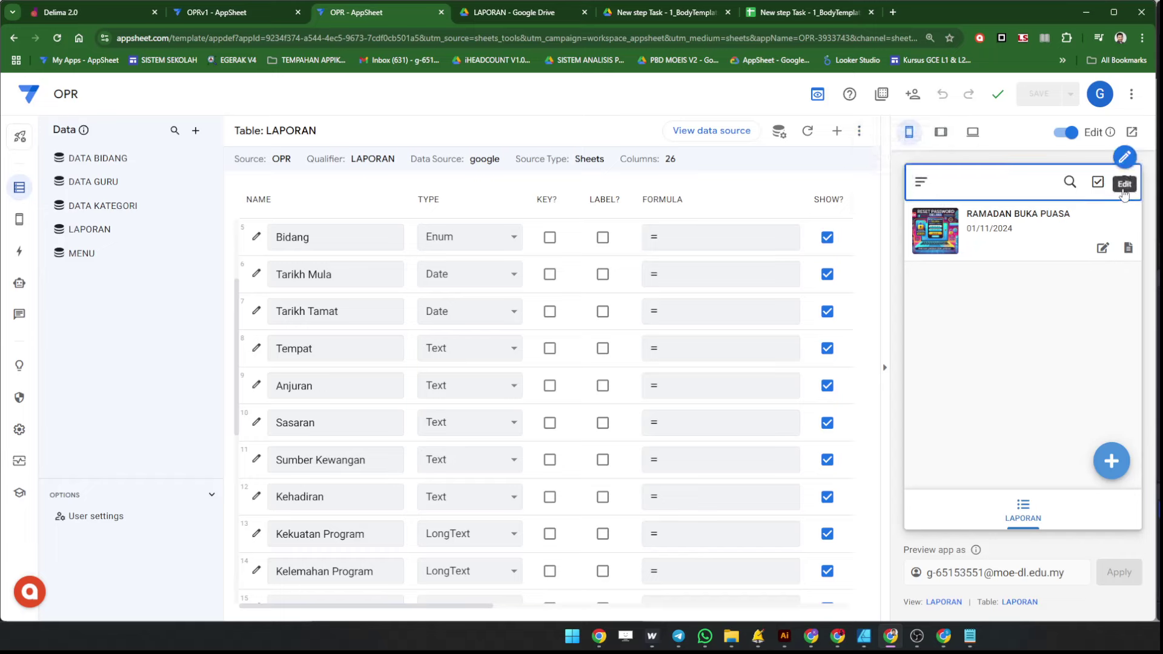
pyautogui.click(859, 131)
pyautogui.click(909, 147)
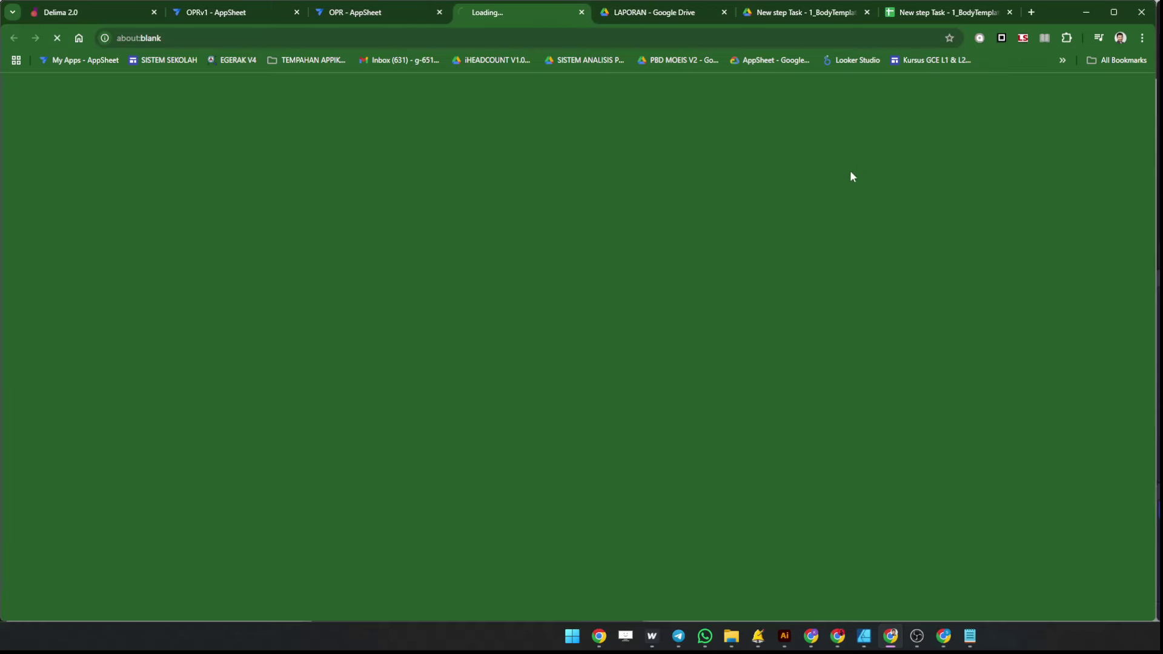
pyautogui.hscroll(10, 797, 363)
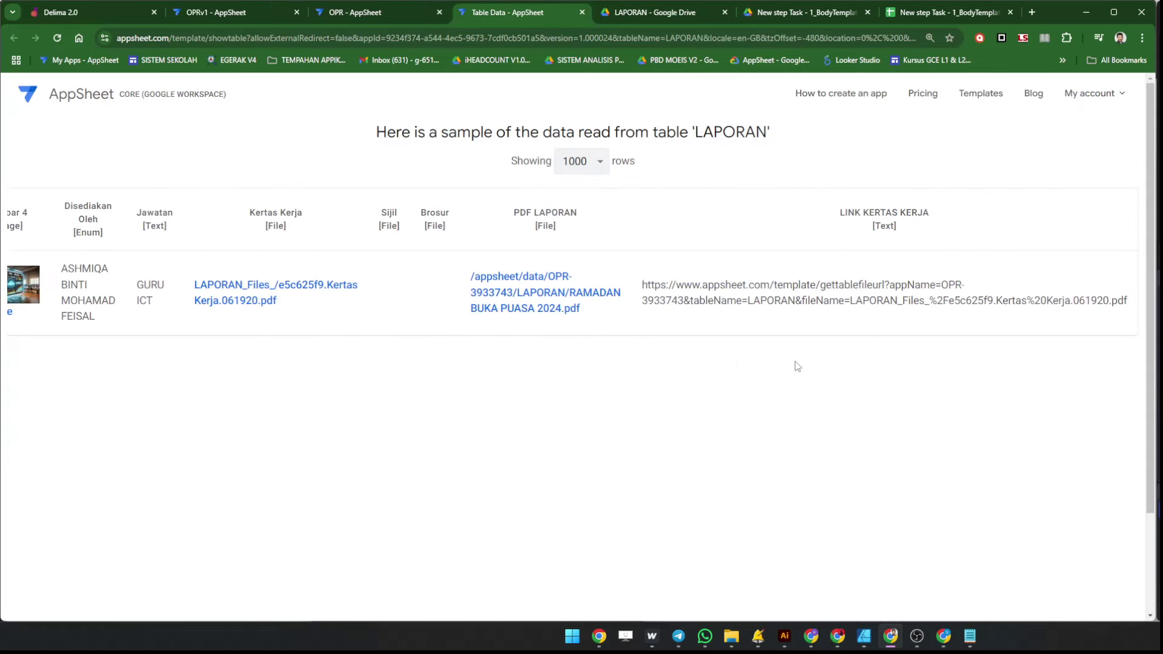
pyautogui.moveTo(1131, 310); pyautogui.dragTo(647, 297)
pyautogui.click(779, 296)
# Return to the OPR app editor and add a virtual column named QR KERTAS KERJA to the LAPORAN table.
pyautogui.click(392, 11)
pyautogui.scroll(-10, 627, 456)
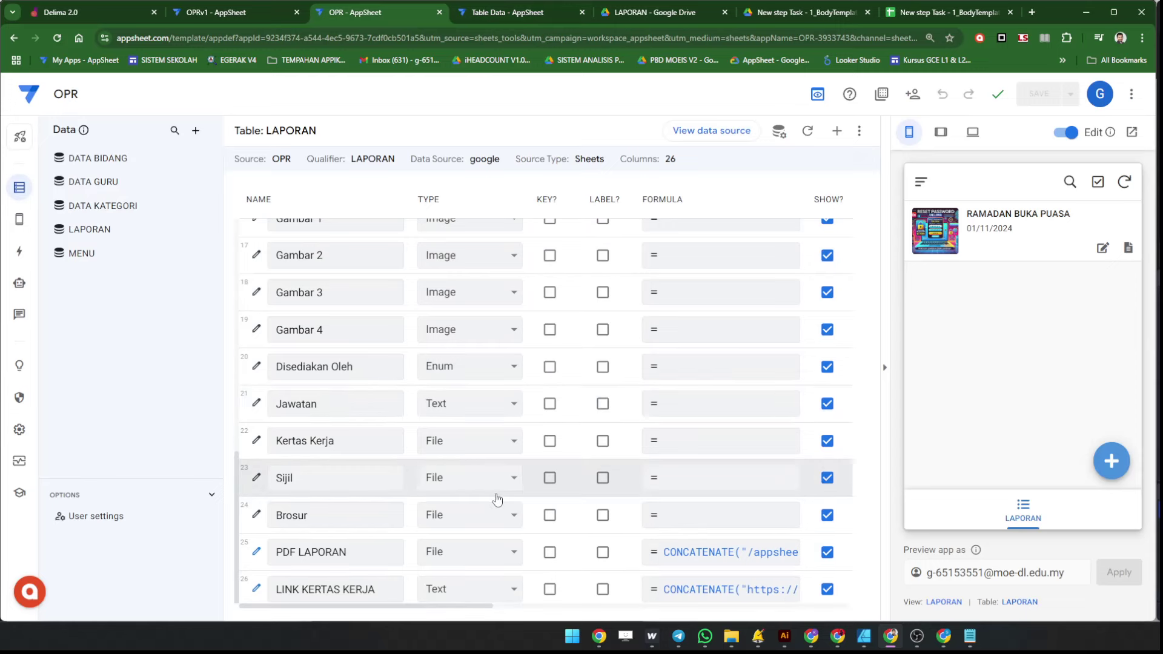
pyautogui.click(837, 131)
pyautogui.tripleClick(550, 205)
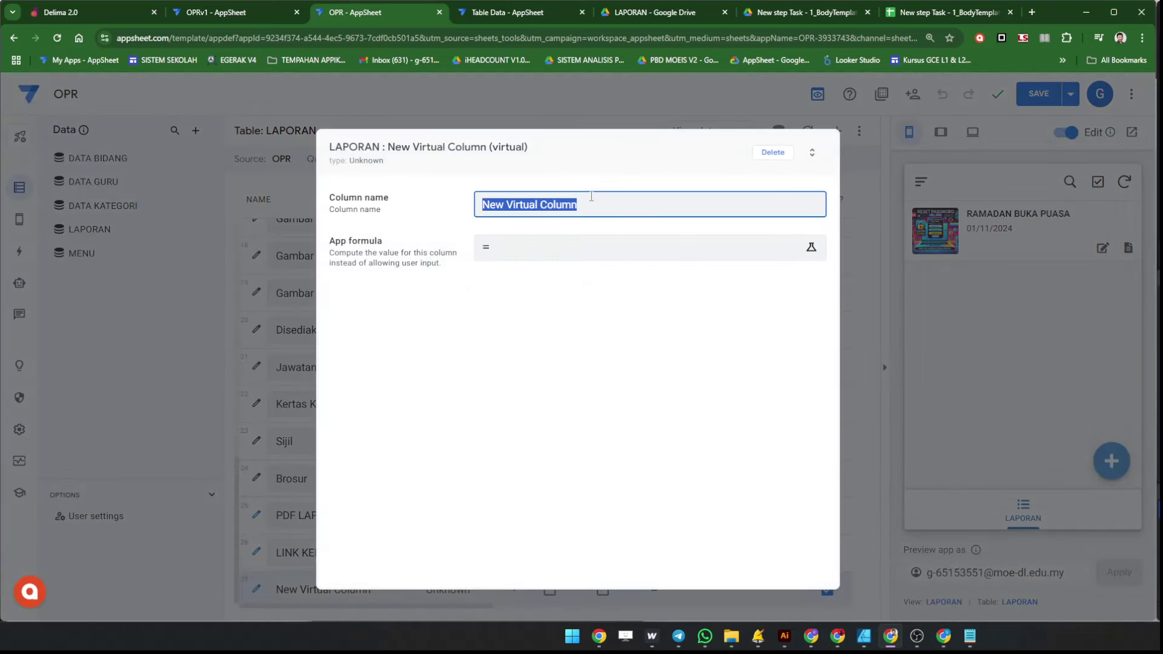
pyautogui.write('QR KE')
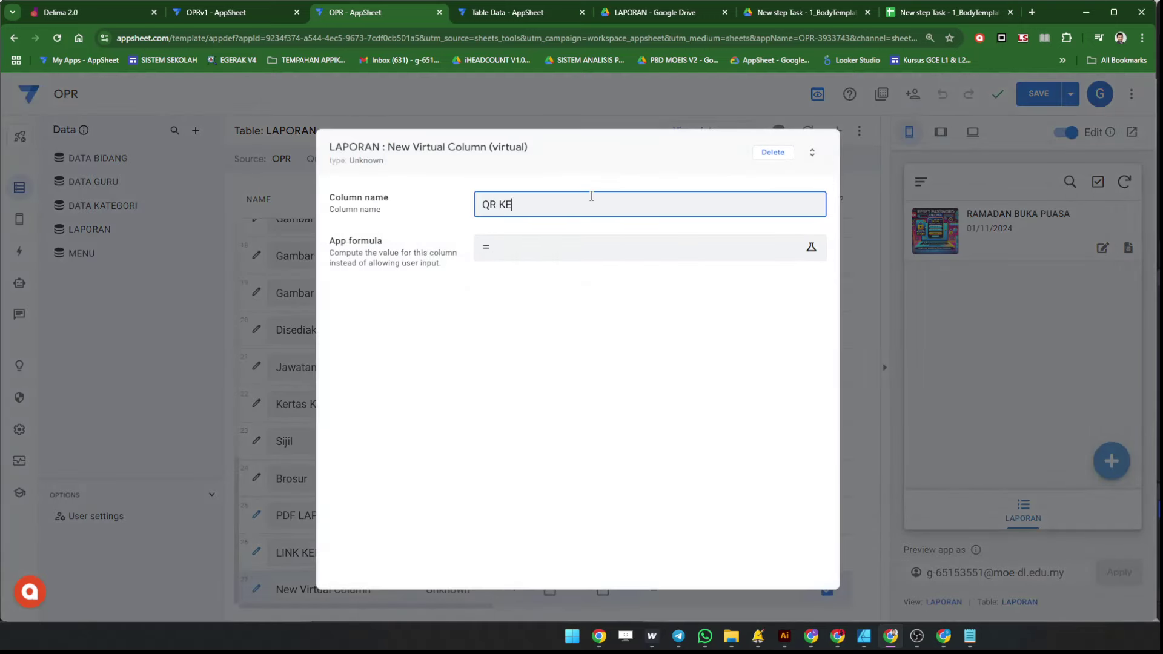
pyautogui.write('RTAS KERJA')
pyautogui.click(598, 249)
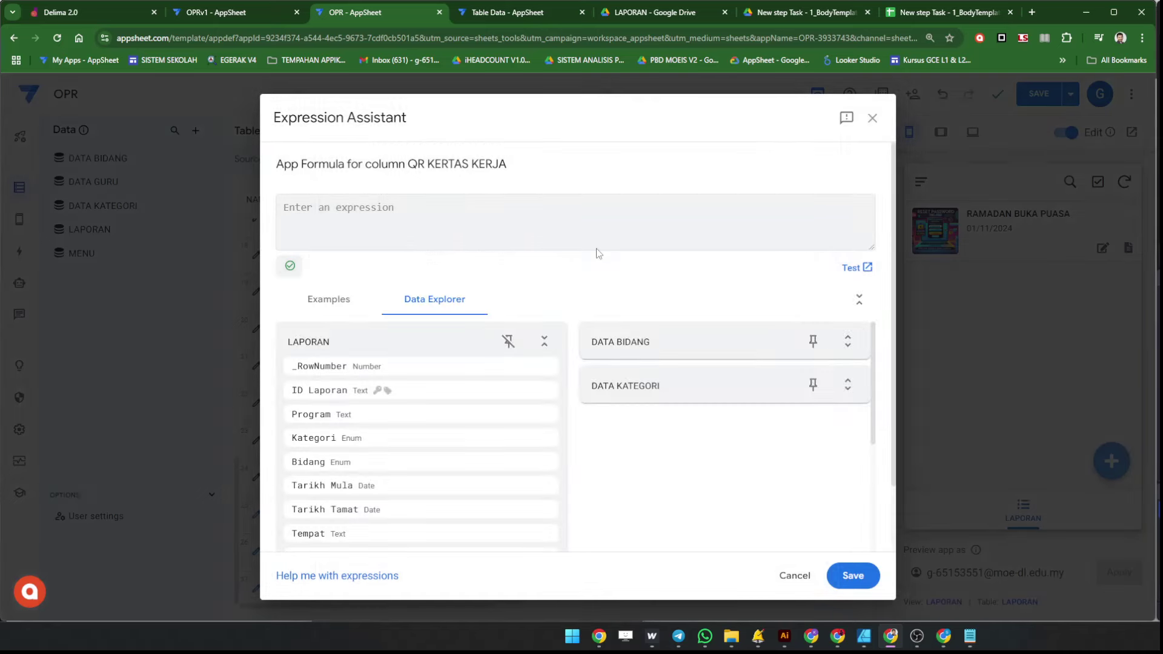
pyautogui.click(969, 636)
pyautogui.click(486, 265)
pyautogui.moveTo(486, 265); pyautogui.dragTo(235, 206)
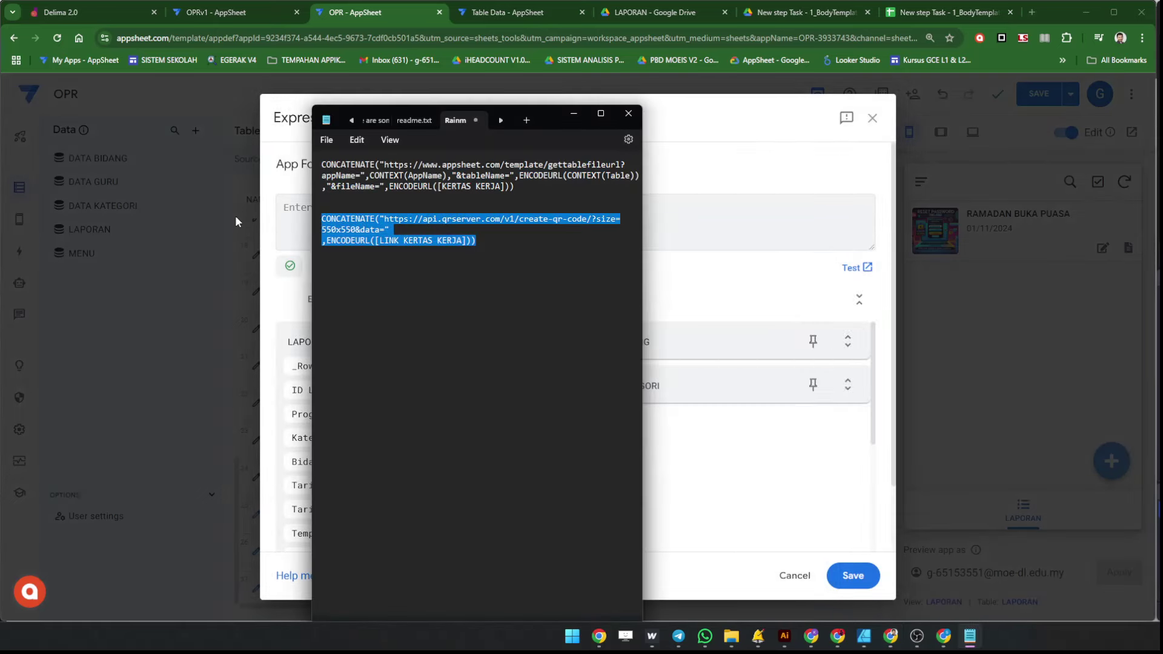
pyautogui.click(733, 228)
pyautogui.write('CONCATENATE("https://api.qrserver.com/v1/create-qr-code/?size=550x550&data=" ,ENCODEURL([LINK KERTAS KERJA]))')
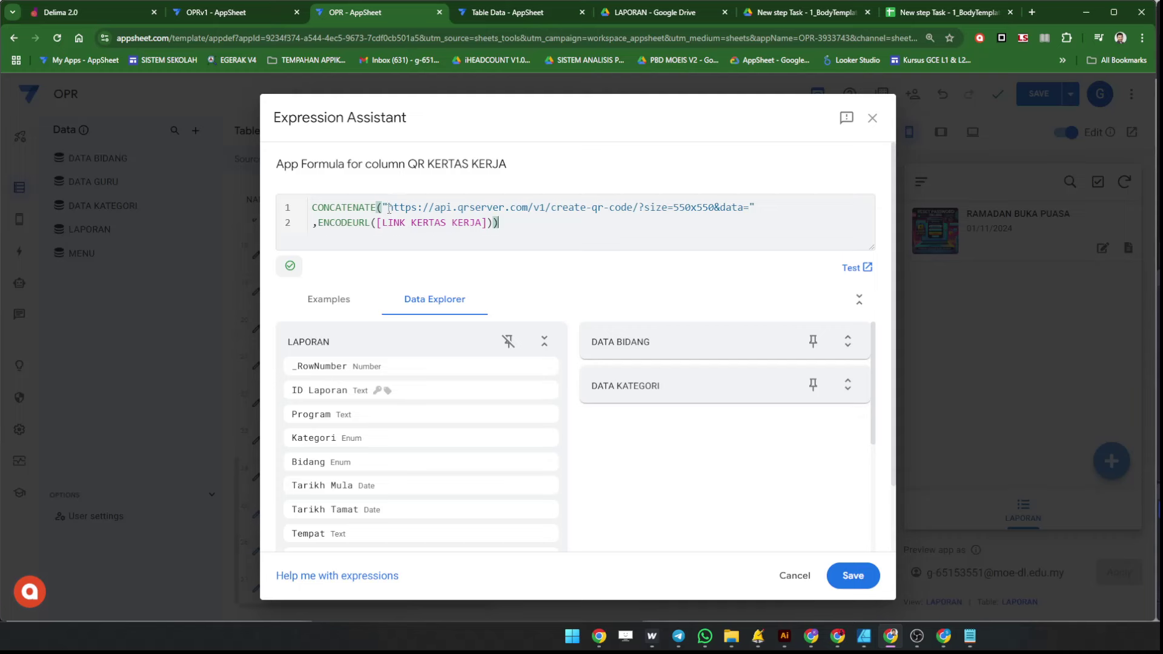
pyautogui.moveTo(389, 209); pyautogui.dragTo(647, 209)
pyautogui.moveTo(389, 209); pyautogui.dragTo(770, 210)
pyautogui.click(585, 224)
pyautogui.hotkey('ctrl', 'a')
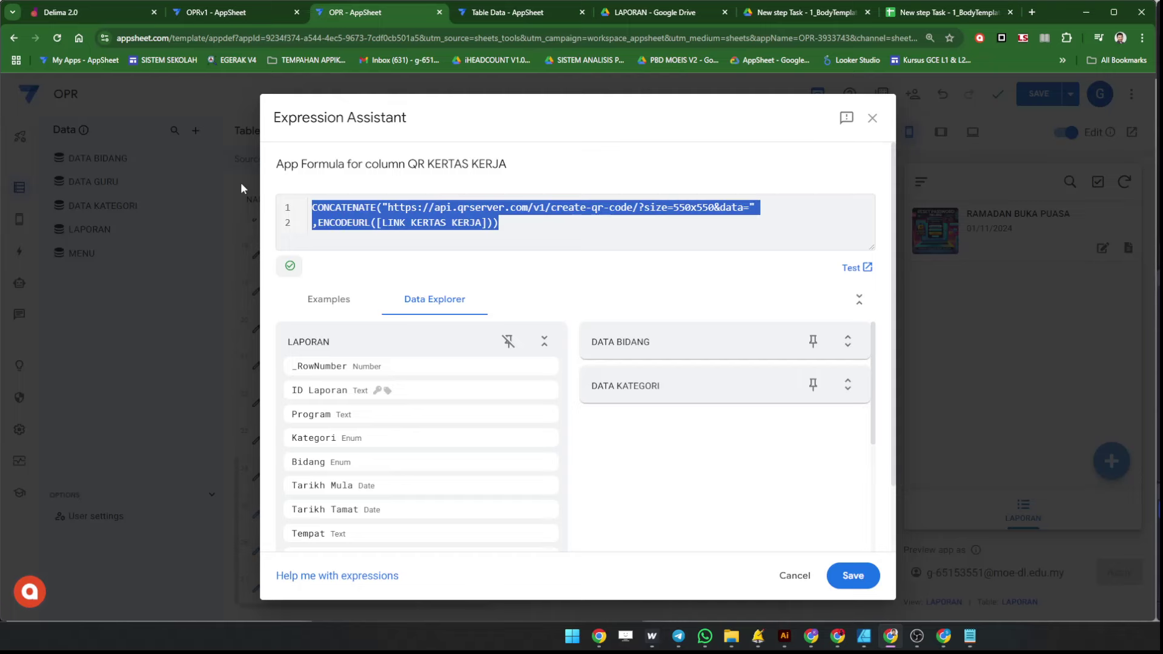
pyautogui.click(860, 573)
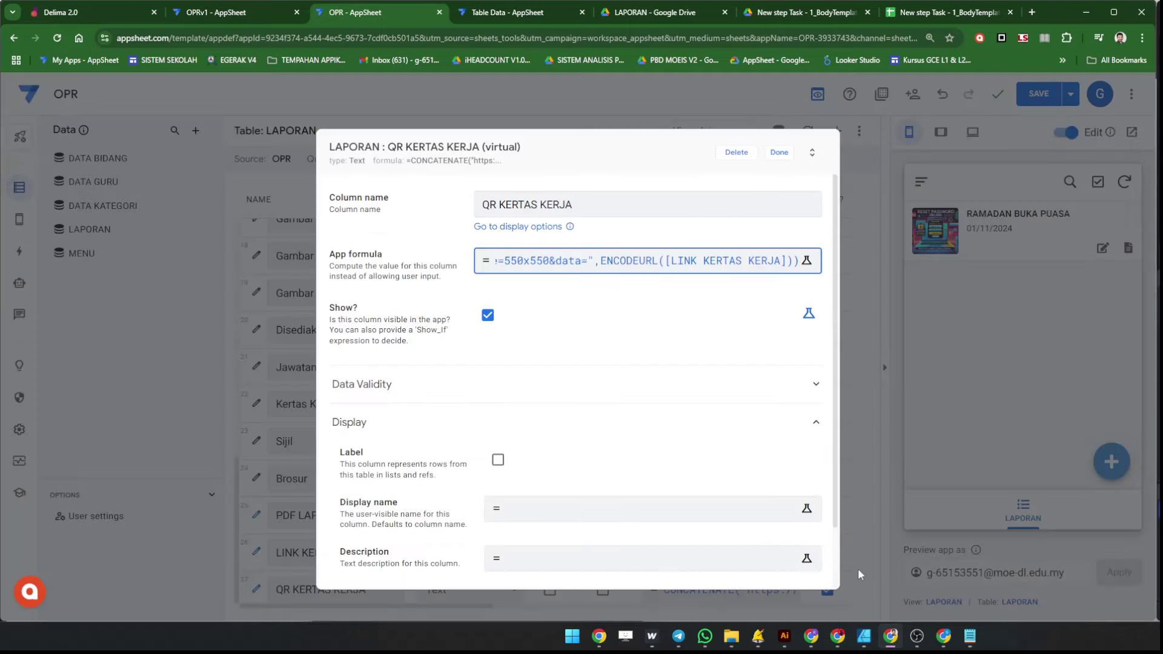
pyautogui.click(781, 152)
# Change the type of the LINK KERTAS KERJA column to Url.
pyautogui.scroll(-3, 473, 556)
pyautogui.scroll(-4, 476, 557)
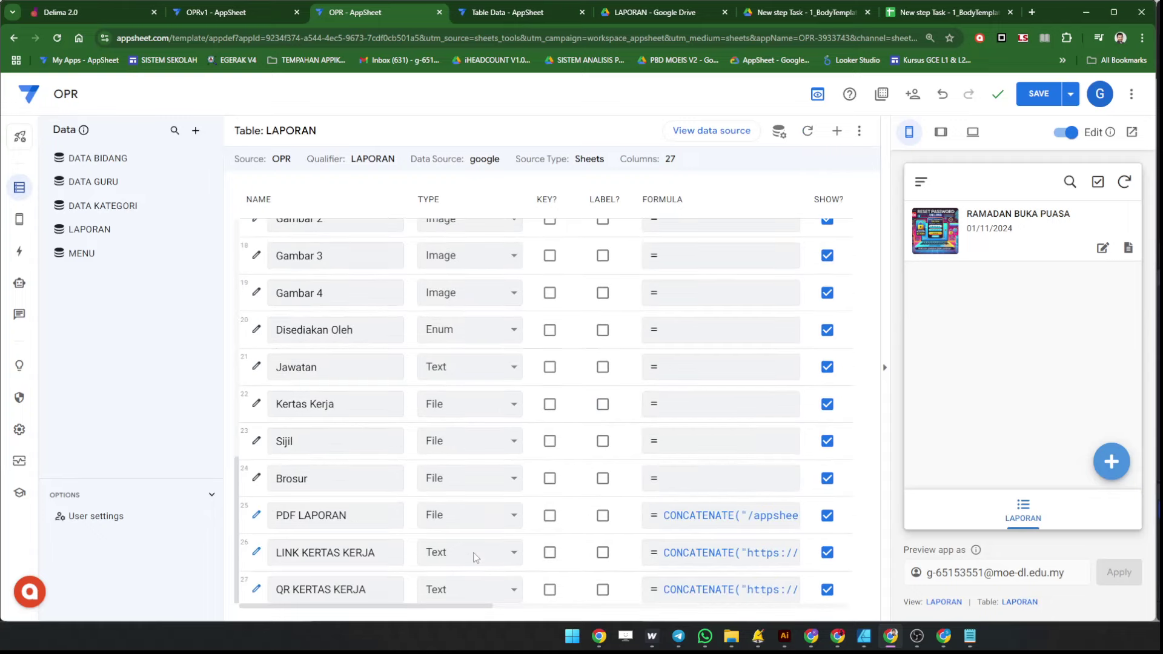
pyautogui.click(474, 560)
pyautogui.click(474, 563)
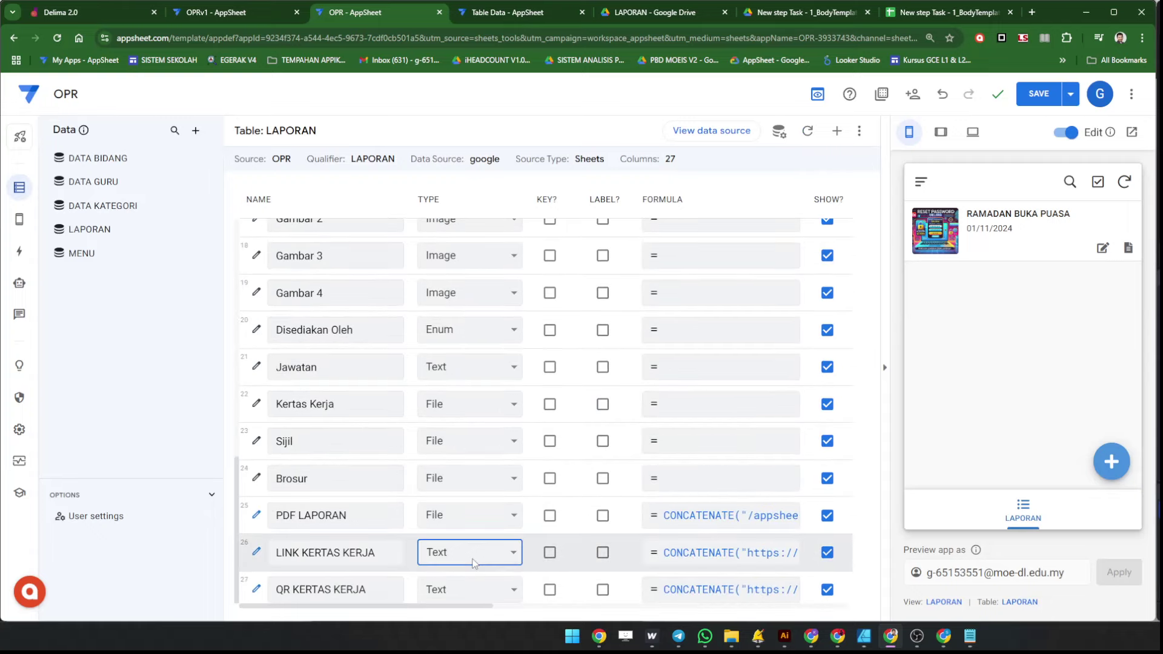
pyautogui.press('l')
pyautogui.press('l')
pyautogui.press('l')
pyautogui.press('u')
# Change the type of the QR KERTAS KERJA column to Image and save the app.
pyautogui.click(470, 597)
pyautogui.click(470, 598)
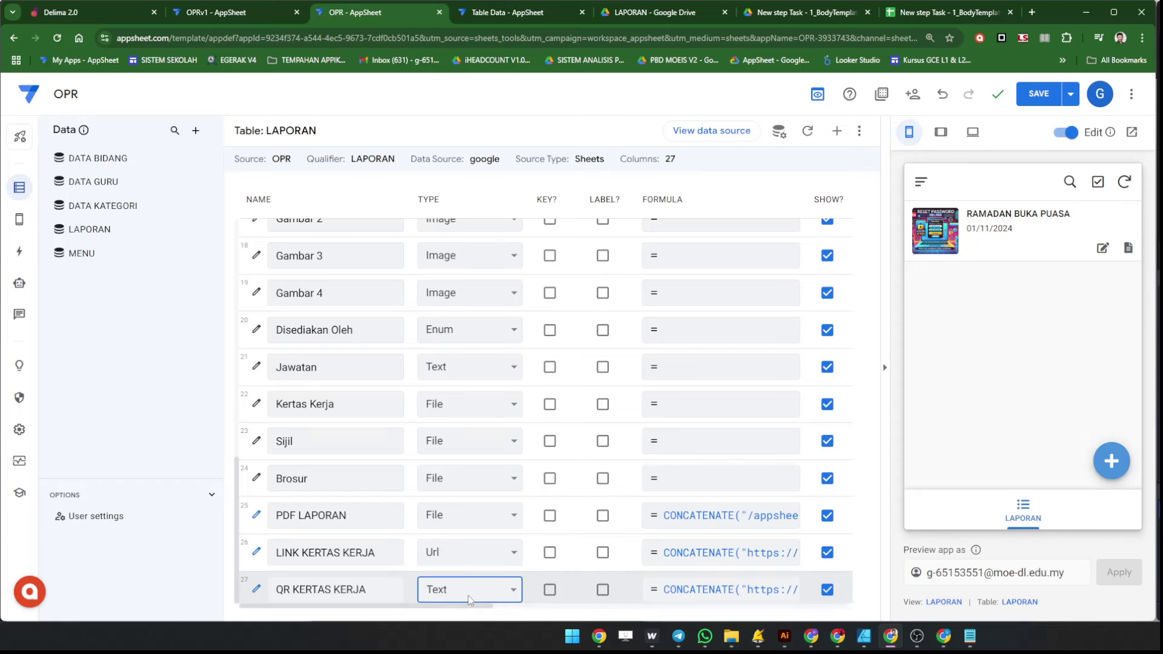
pyautogui.press('i')
pyautogui.click(1040, 96)
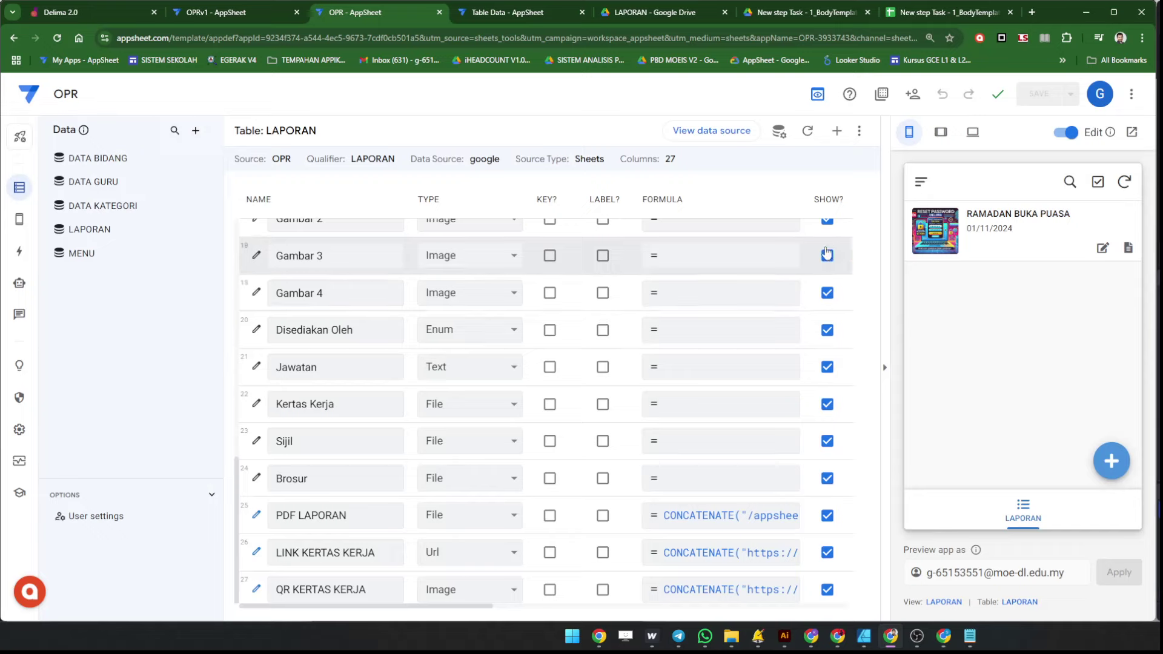
# View the LAPORAN table's data and check the values in the LINK KERTAS KERJA and QR KERTAS KERJA columns.
pyautogui.click(859, 131)
pyautogui.click(863, 145)
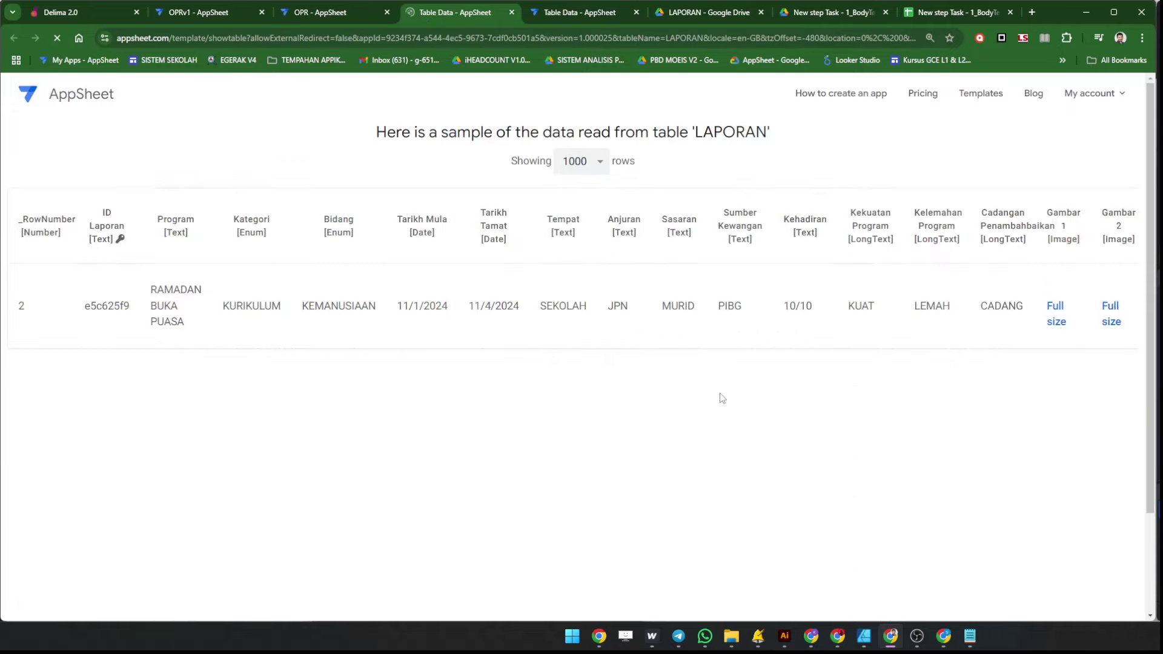
pyautogui.hscroll(10, 721, 397)
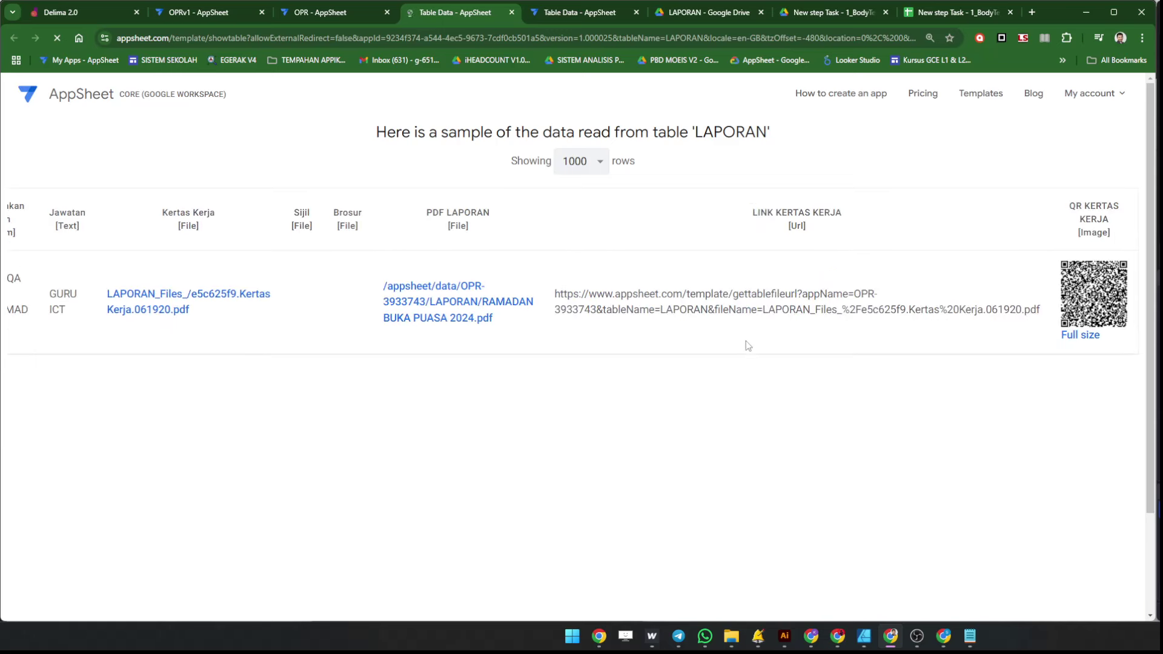
pyautogui.moveTo(553, 295); pyautogui.dragTo(1044, 351)
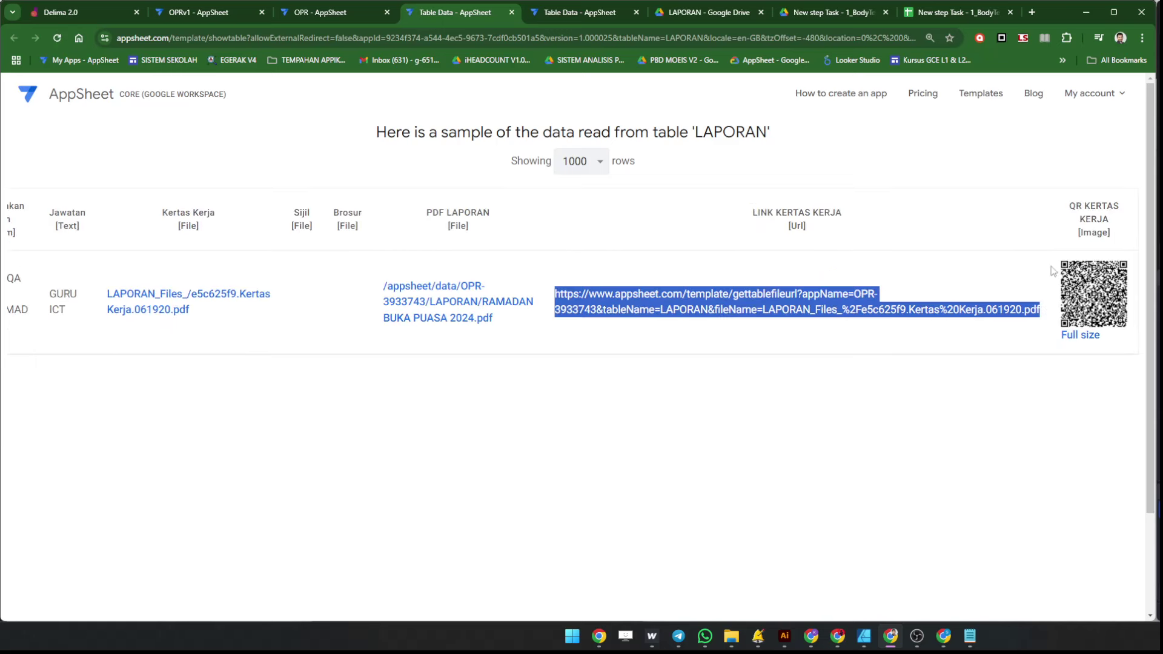
# Copy the column name QR KERTAS KERJA from the heading of the table data.
pyautogui.moveTo(1071, 201); pyautogui.dragTo(1113, 224)
pyautogui.click(1106, 220)
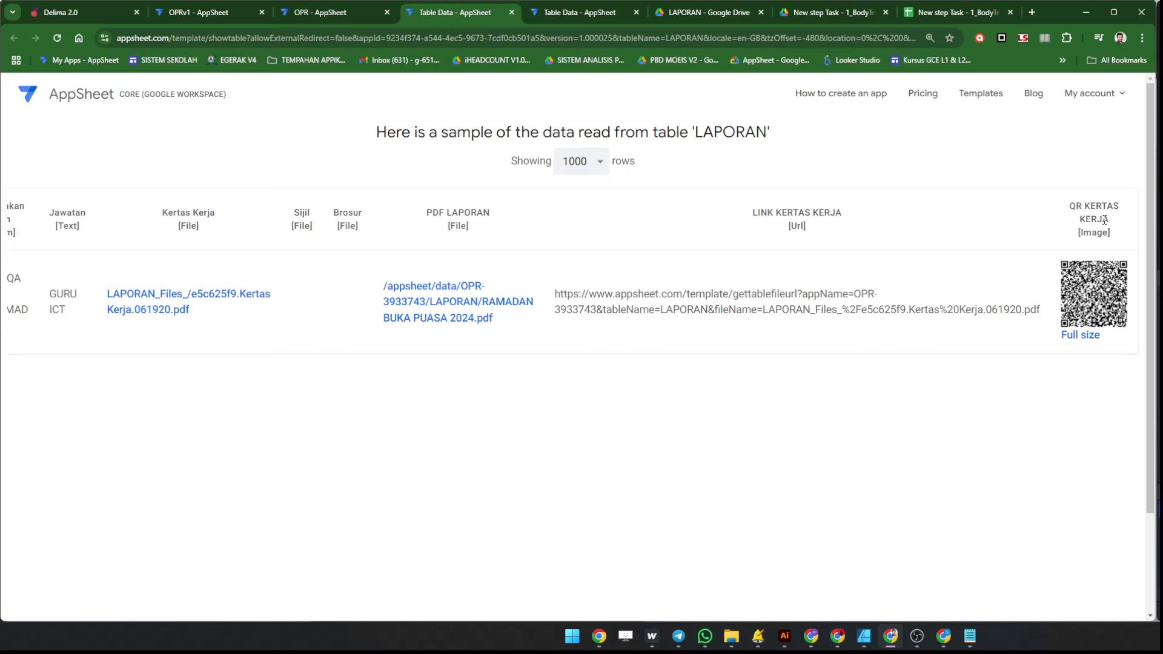
pyautogui.moveTo(1055, 198); pyautogui.dragTo(1128, 227)
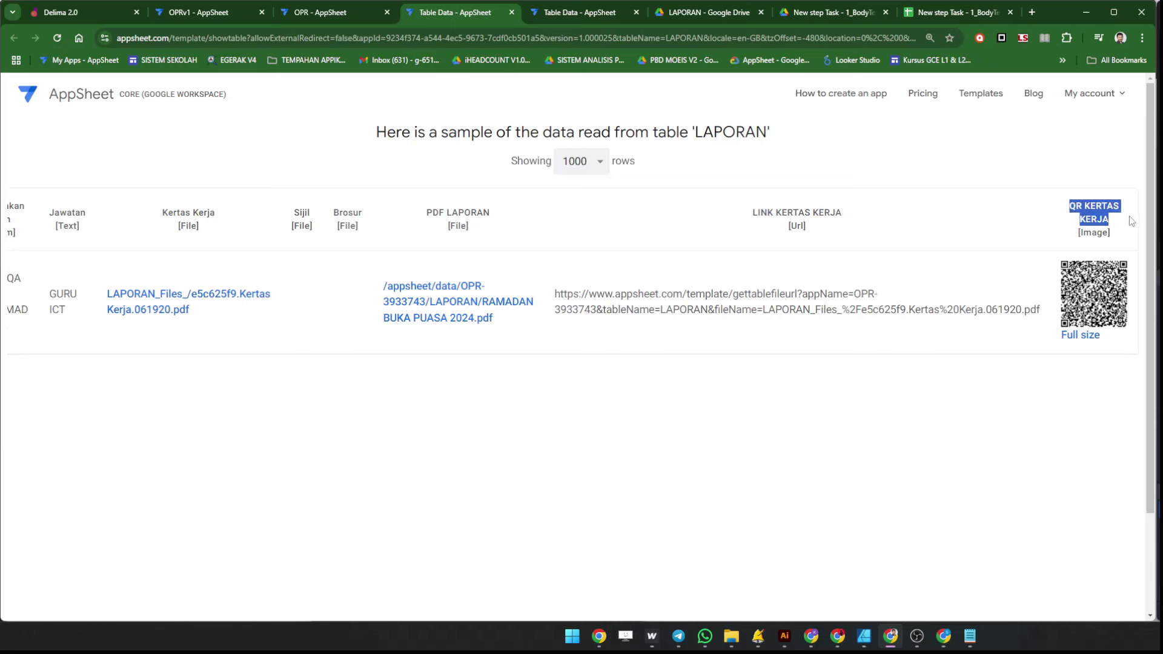
# Return to the OPR app's automation and open the document template of the New Bot's file creation step at the Disediakan Oleh section.
pyautogui.click(322, 17)
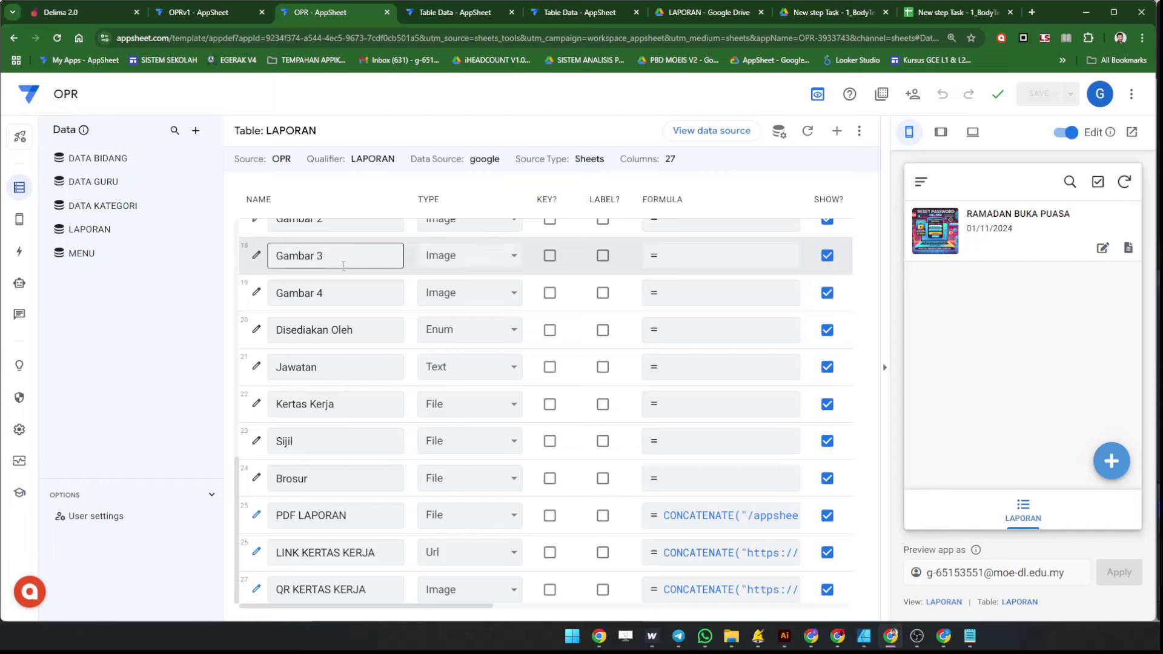
pyautogui.click(19, 283)
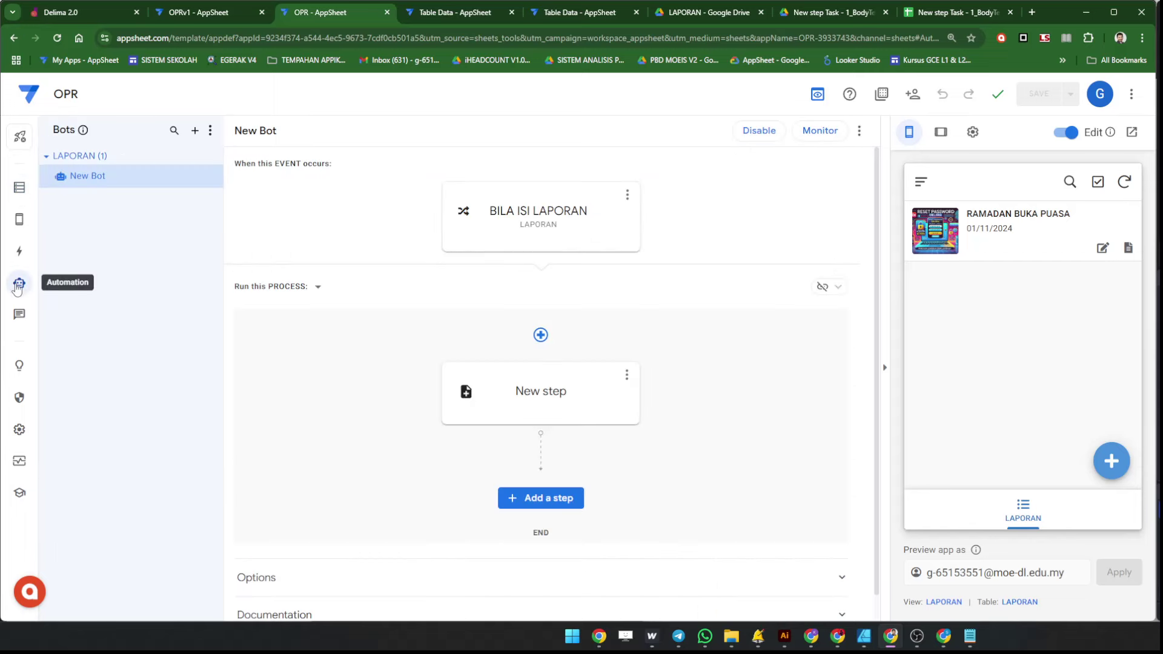
pyautogui.click(575, 378)
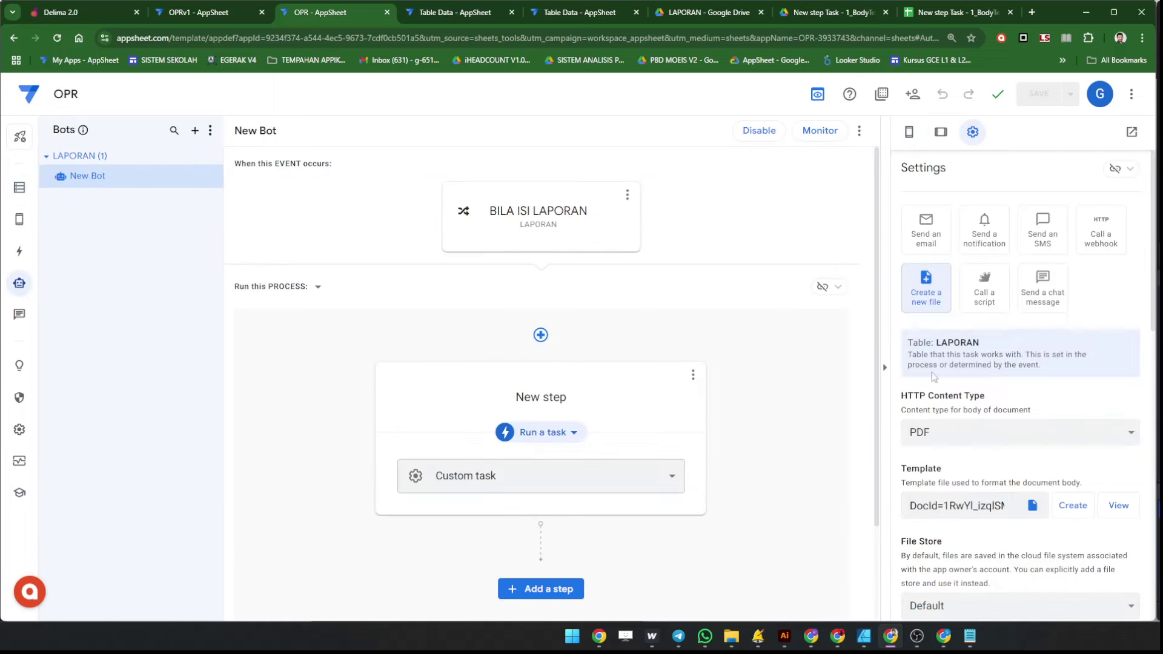
pyautogui.click(1121, 507)
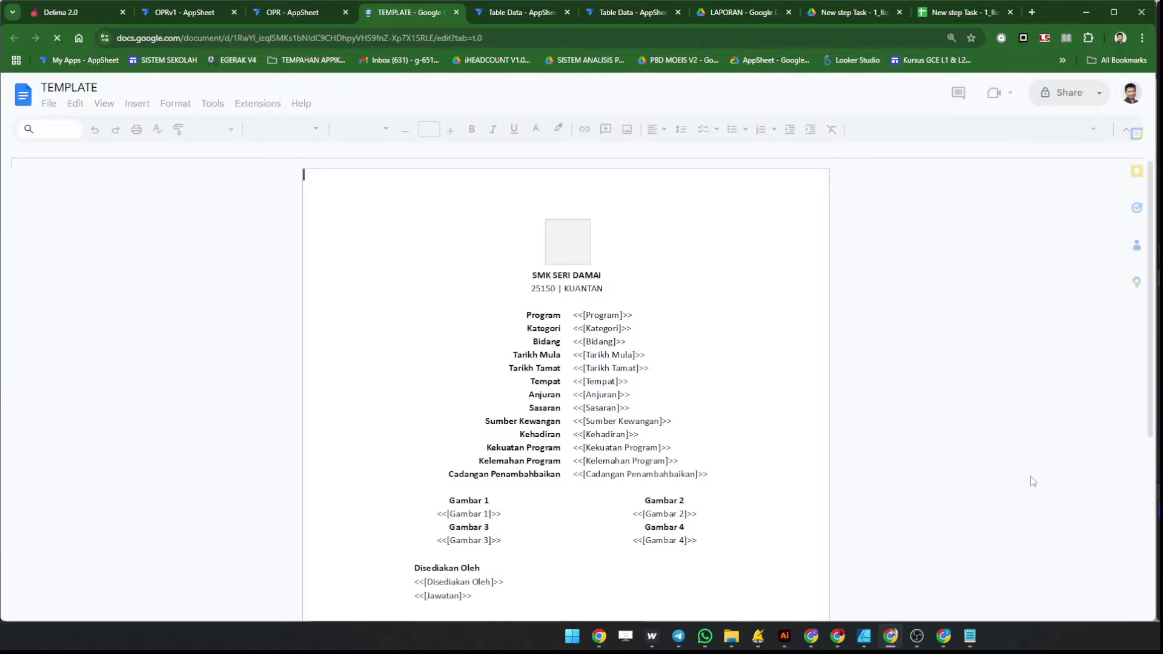
pyautogui.scroll(-5, 683, 411)
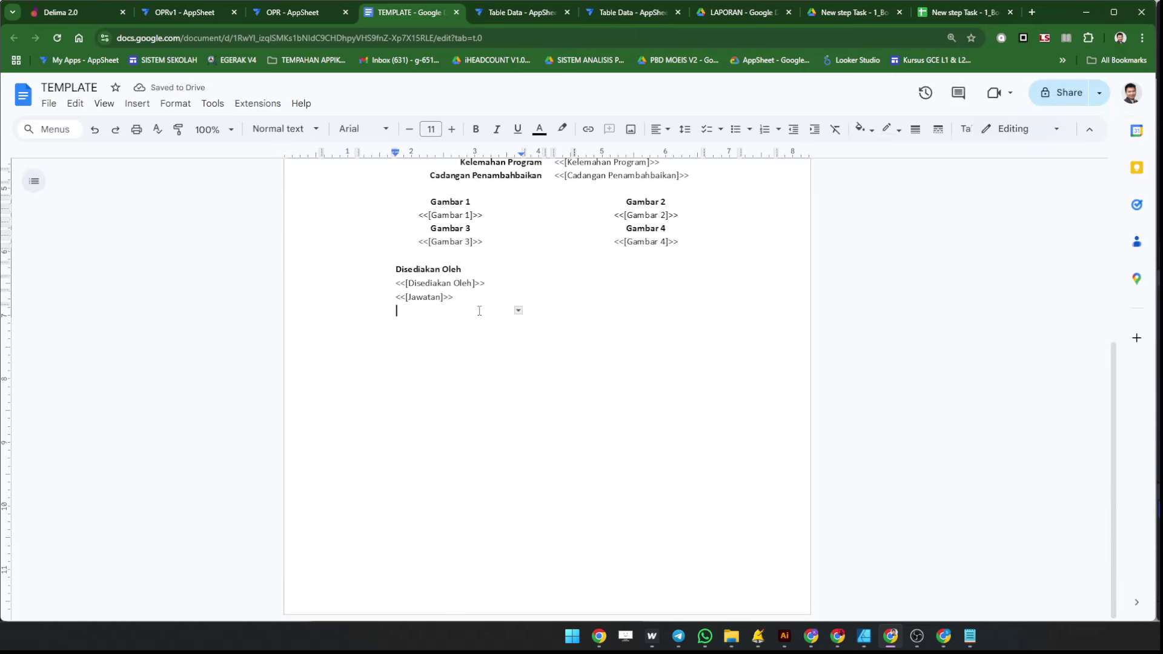
pyautogui.click(468, 299)
pyautogui.moveTo(367, 297); pyautogui.dragTo(793, 308)
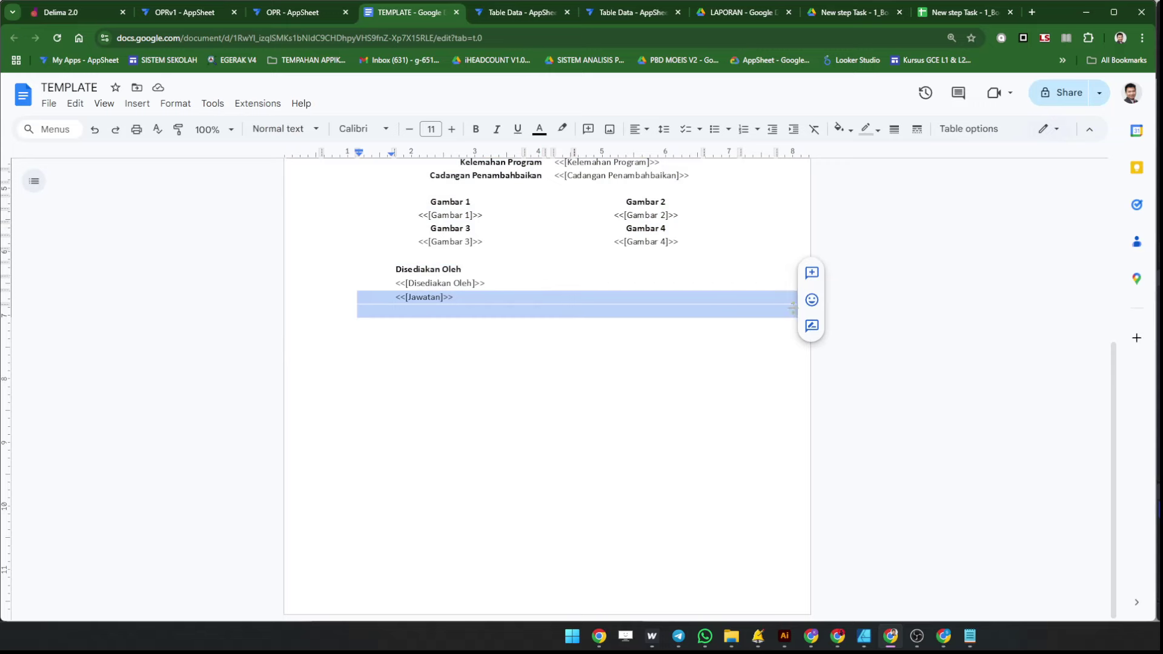
pyautogui.moveTo(364, 266); pyautogui.dragTo(674, 293)
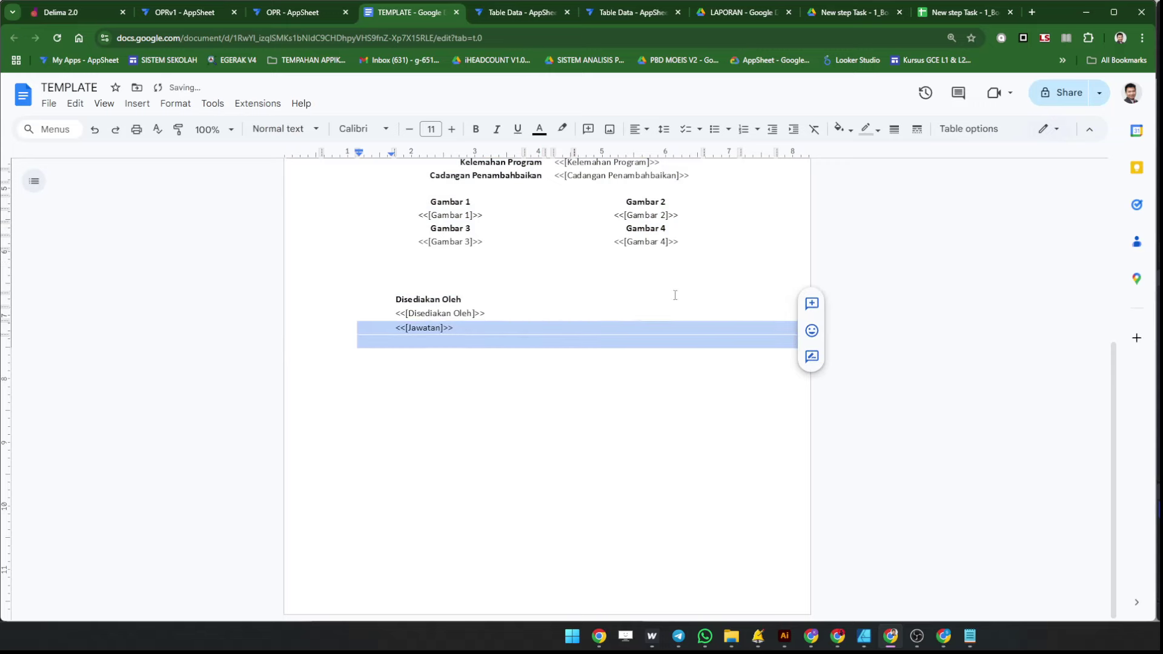
pyautogui.hotkey('ctrl', 'z')
# Apply a 0.5pt border across the full width of the table rows from Disediakan Oleh down to the last empty row.
pyautogui.moveTo(388, 268); pyautogui.dragTo(808, 314)
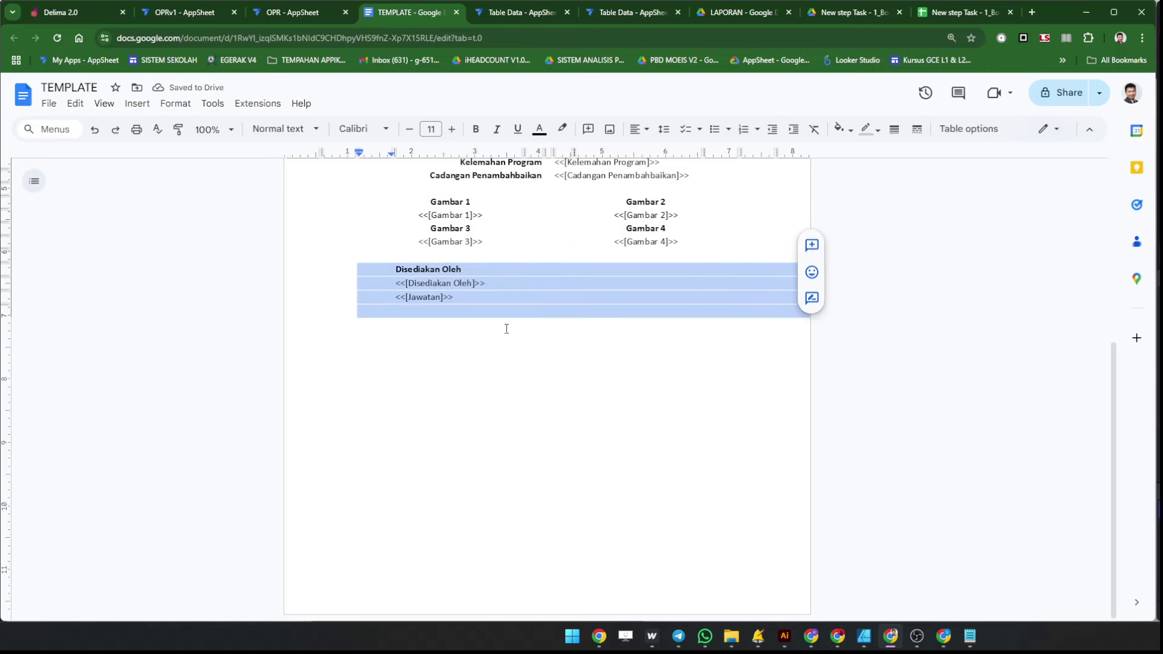
pyautogui.click(328, 273)
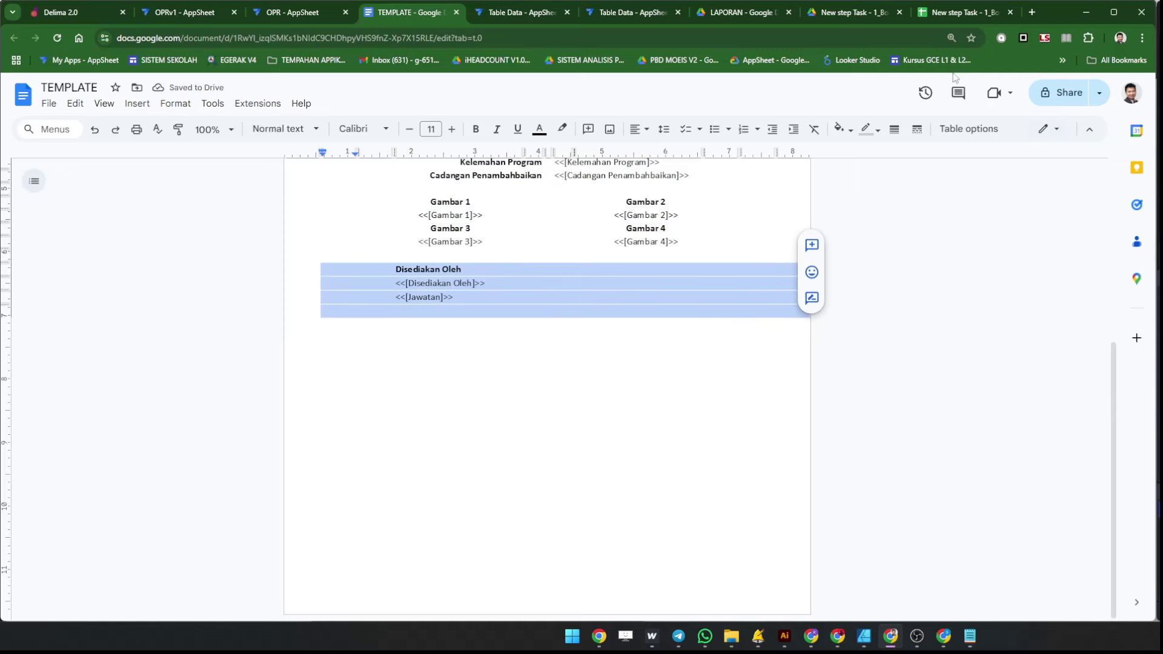
pyautogui.click(916, 129)
pyautogui.click(894, 129)
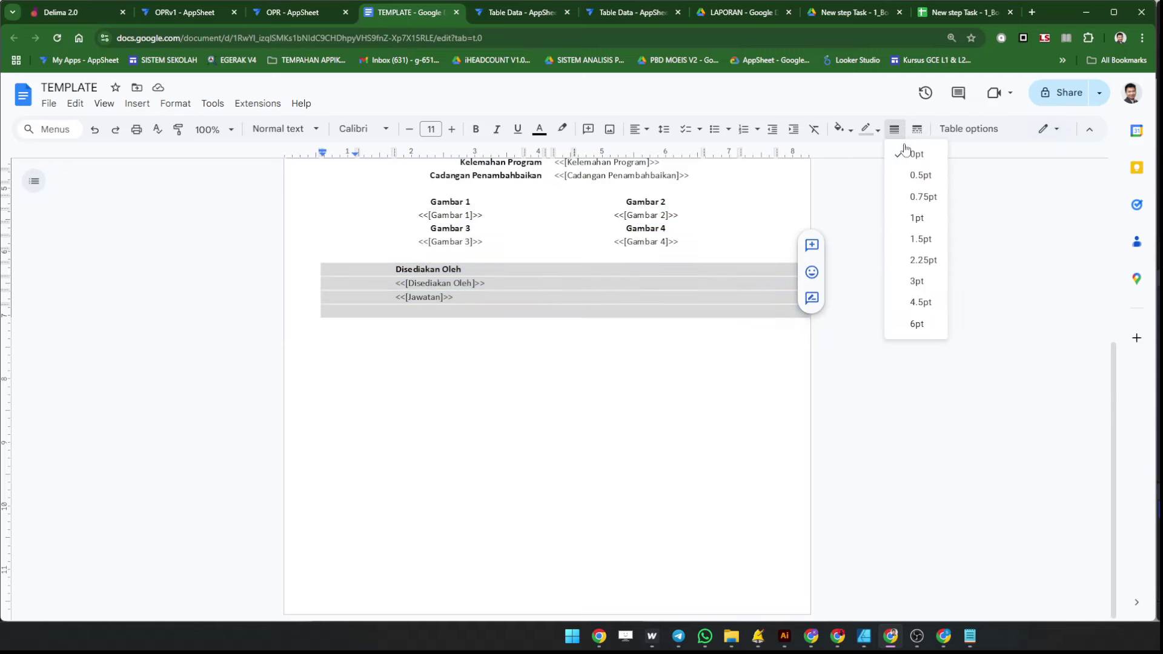
pyautogui.click(916, 174)
pyautogui.click(444, 356)
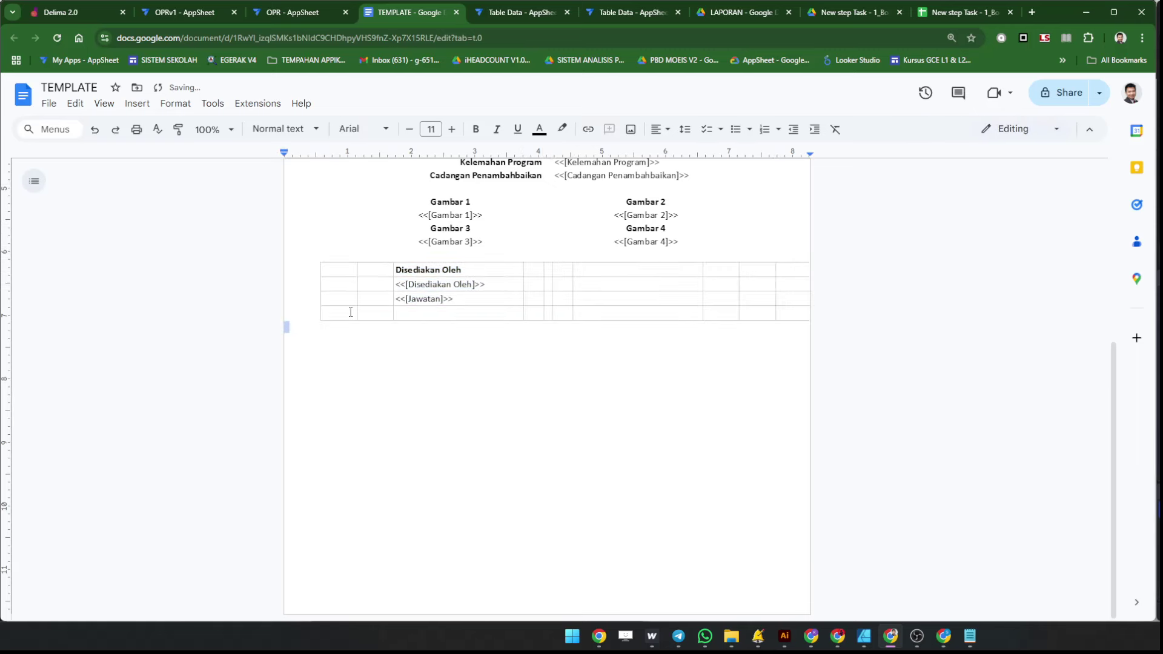
pyautogui.moveTo(311, 271)
pyautogui.mouseDown()
pyautogui.moveTo(391, 300)
pyautogui.moveTo(792, 309)
pyautogui.mouseUp()
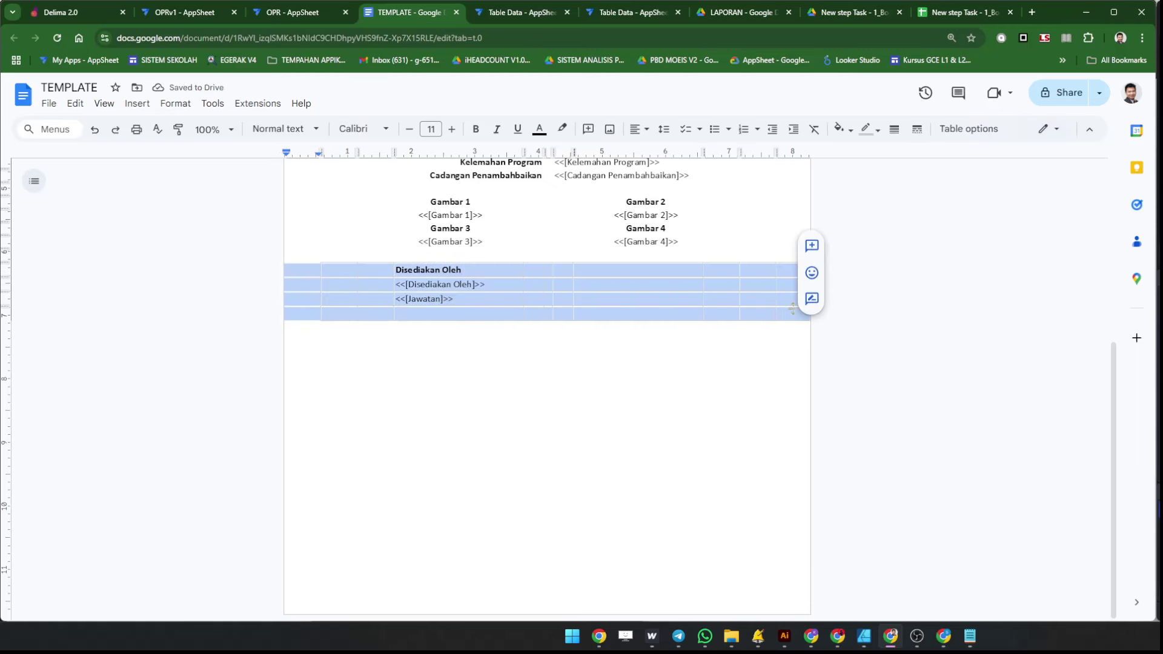
pyautogui.click(894, 129)
pyautogui.click(903, 174)
pyautogui.click(641, 379)
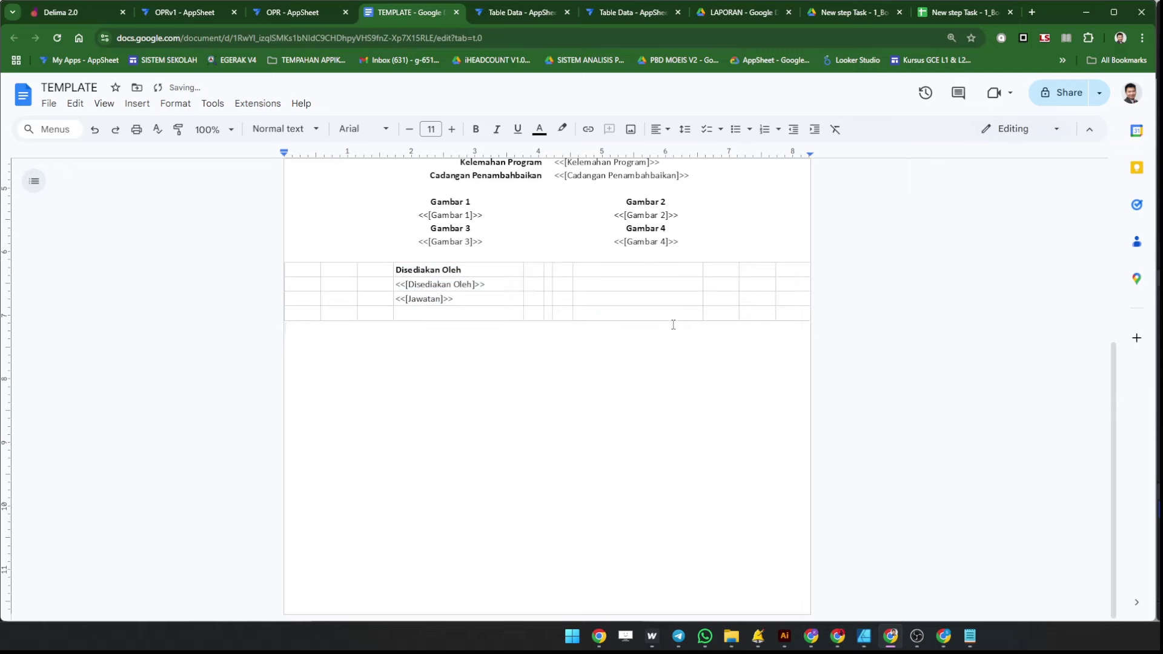
# Add an empty row at the end of the template table.
pyautogui.click(787, 313)
pyautogui.press('Tab')
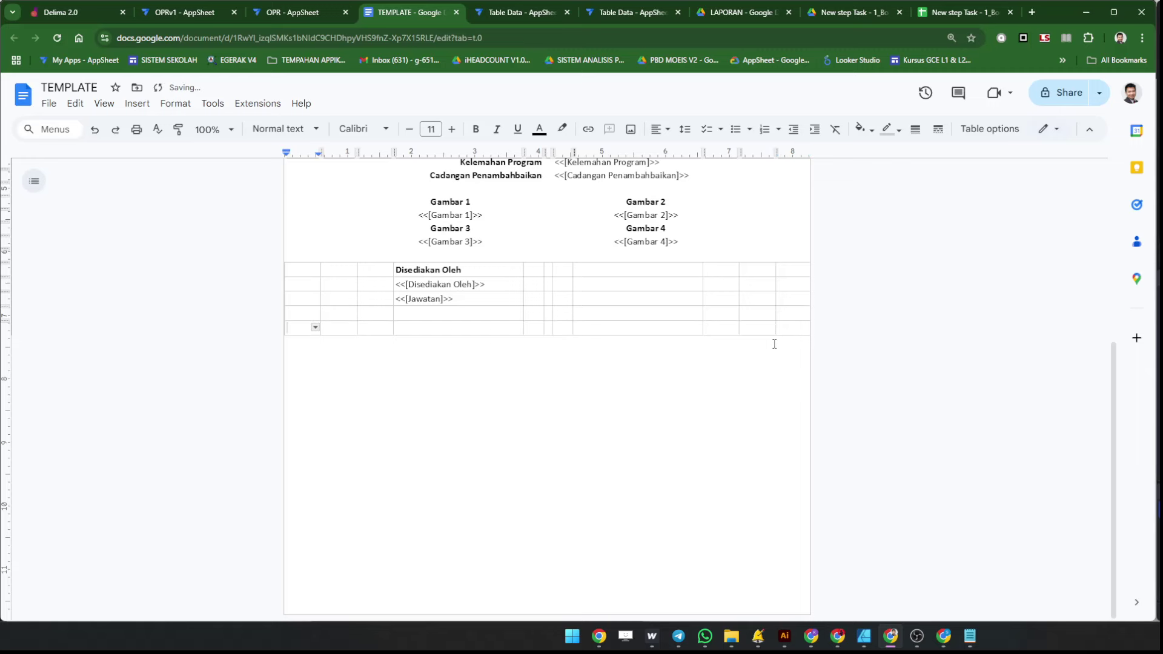
pyautogui.click(330, 346)
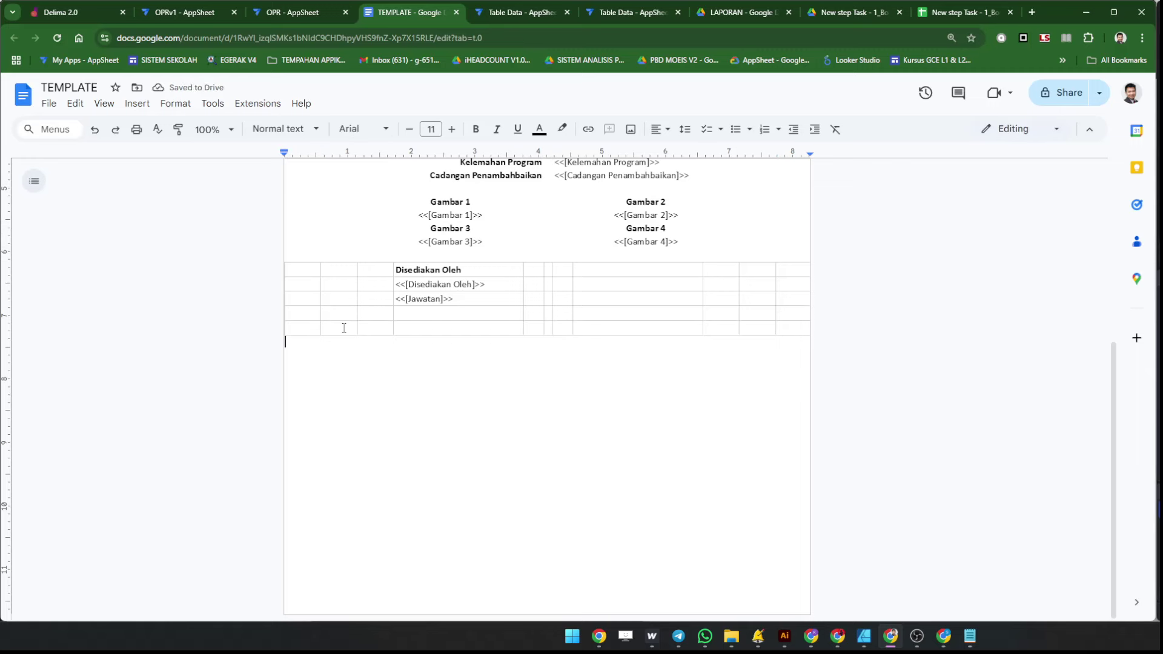
pyautogui.moveTo(344, 328); pyautogui.dragTo(753, 337)
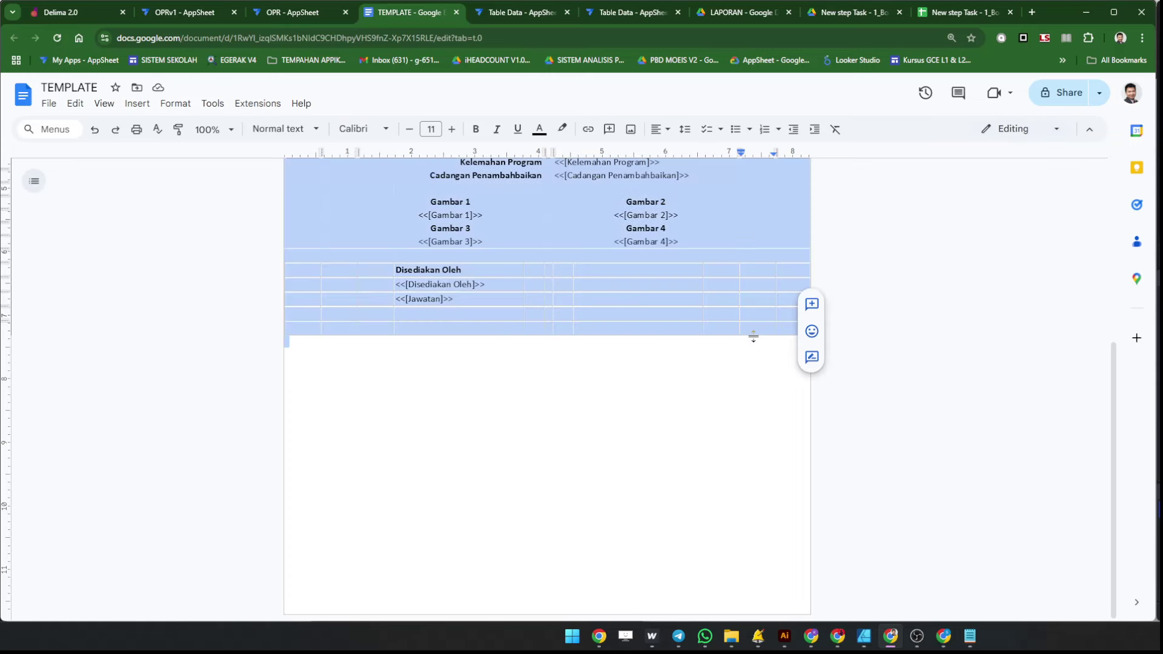
pyautogui.click(371, 327)
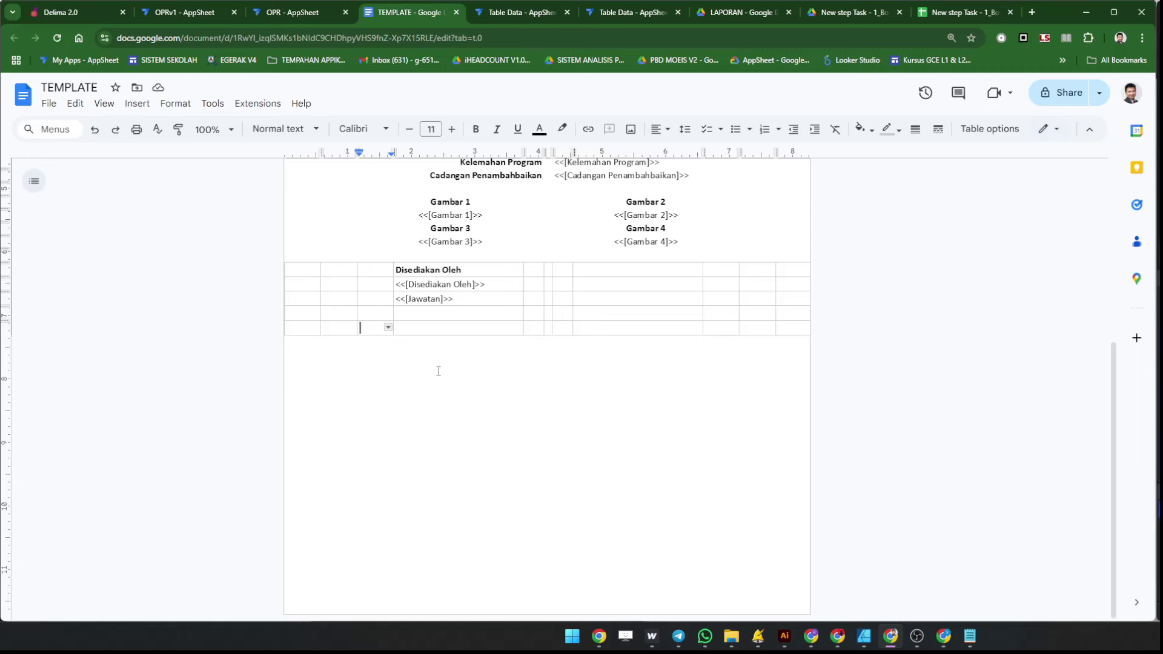
pyautogui.doubleClick(349, 326)
pyautogui.click(387, 350)
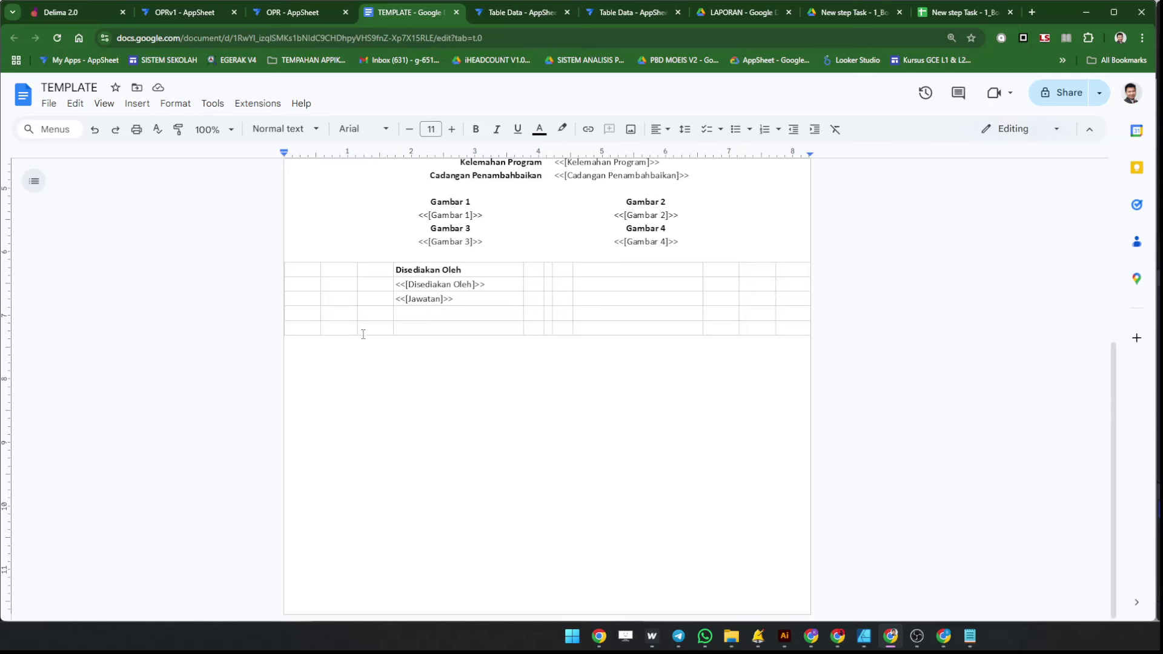
# Add a second empty row below the new last row of the template table.
pyautogui.click(343, 328)
pyautogui.press('Right')
pyautogui.press('Right')
pyautogui.press('Right')
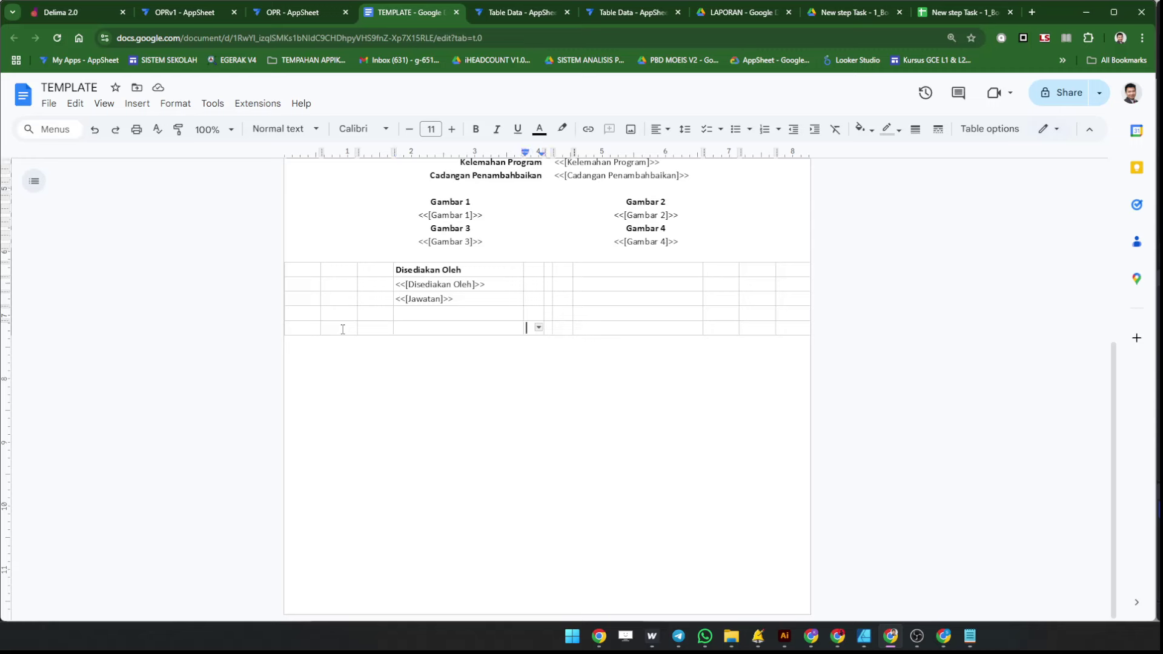
pyautogui.press('Tab')
pyautogui.press('Tab')
pyautogui.press('Tab')
pyautogui.press('Tab')
pyautogui.press('Tab')
pyautogui.press('Tab')
pyautogui.press('Tab')
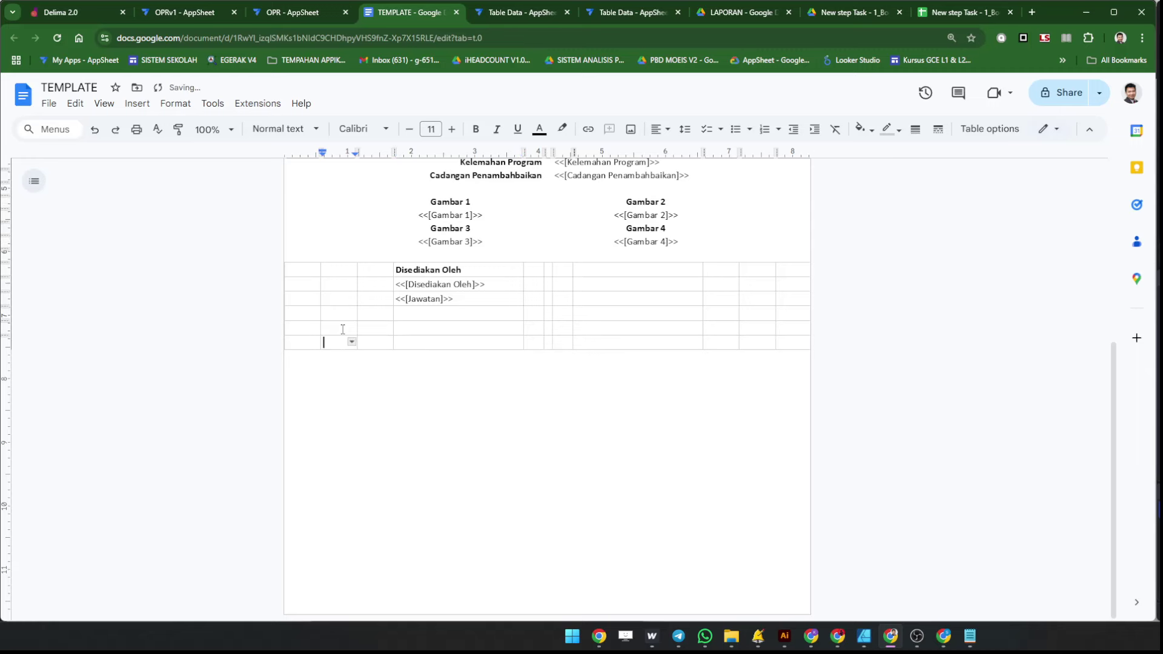
# Merge the second and third cells in each of the two new bottom rows.
pyautogui.click(342, 329)
pyautogui.moveTo(369, 329); pyautogui.dragTo(352, 328)
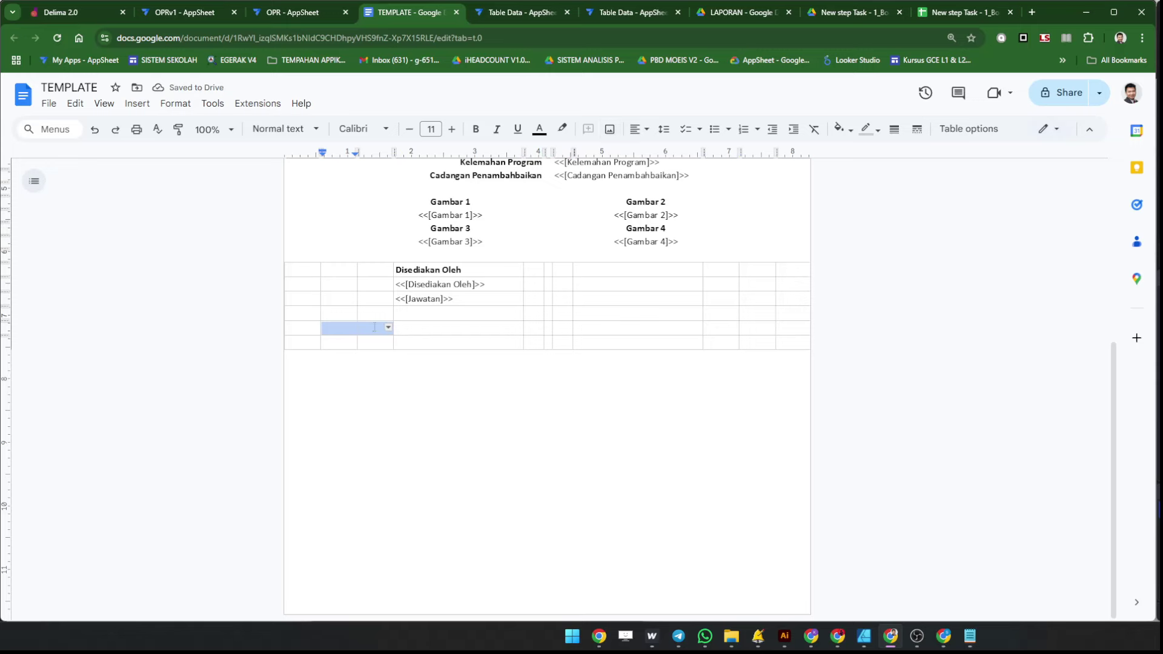
pyautogui.rightClick(374, 327)
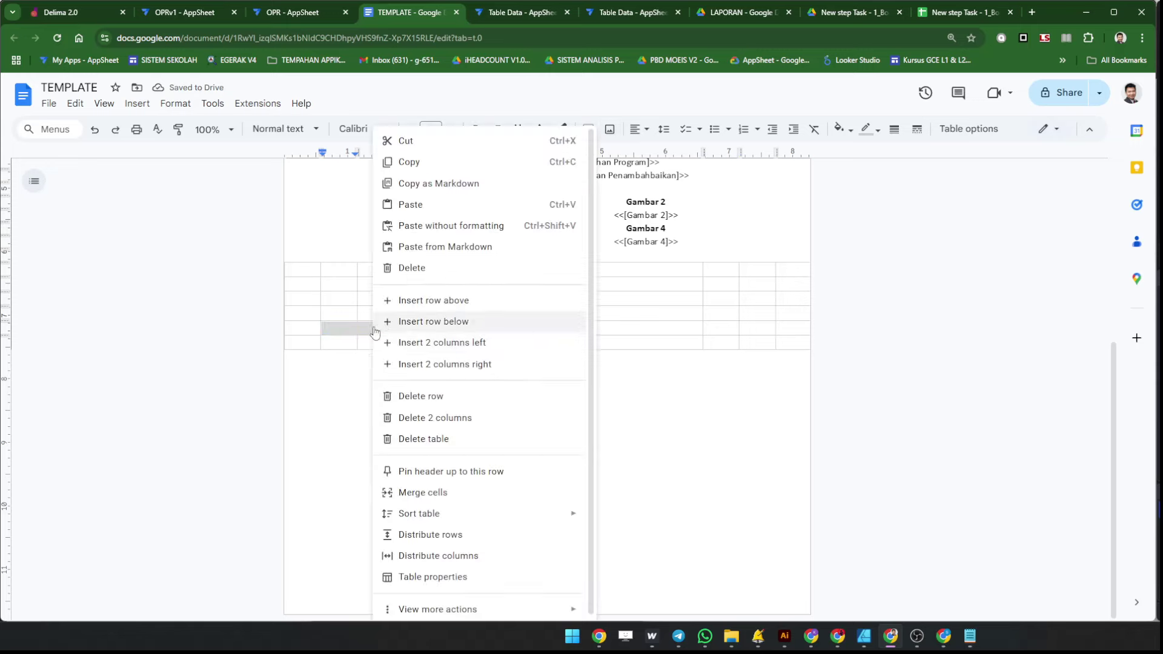
pyautogui.click(418, 492)
pyautogui.moveTo(369, 343); pyautogui.dragTo(351, 340)
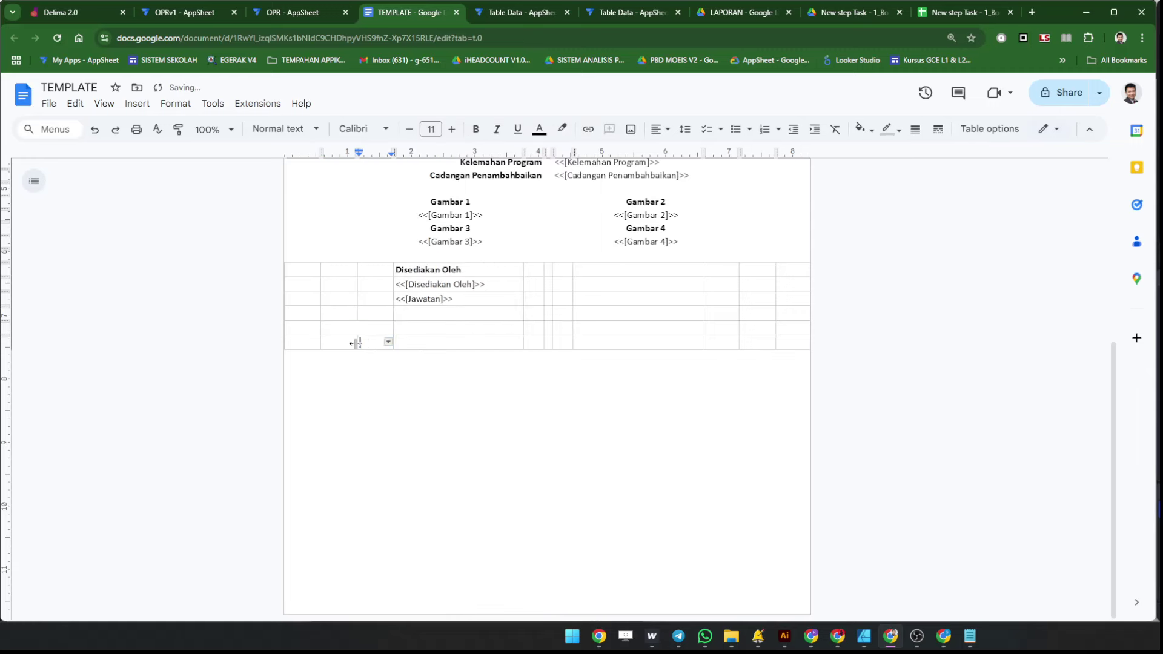
pyautogui.rightClick(351, 344)
pyautogui.click(419, 493)
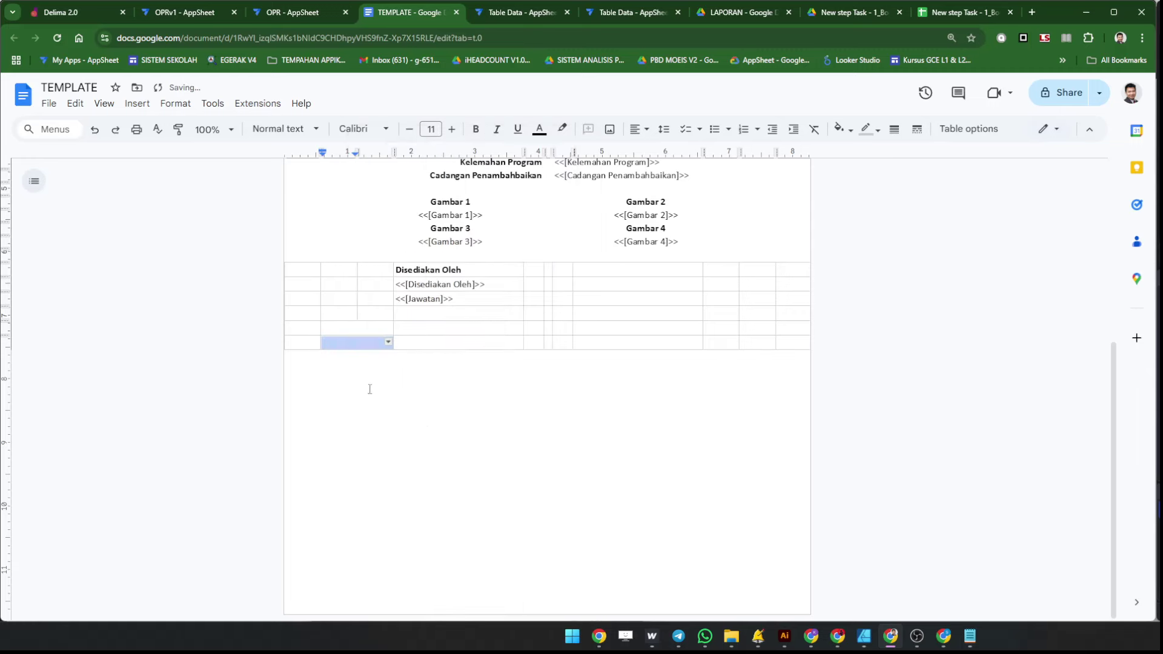
# Enter the label KERTAS KERJA in the merged cell of the second-to-last row.
pyautogui.click(358, 330)
pyautogui.write('Q')
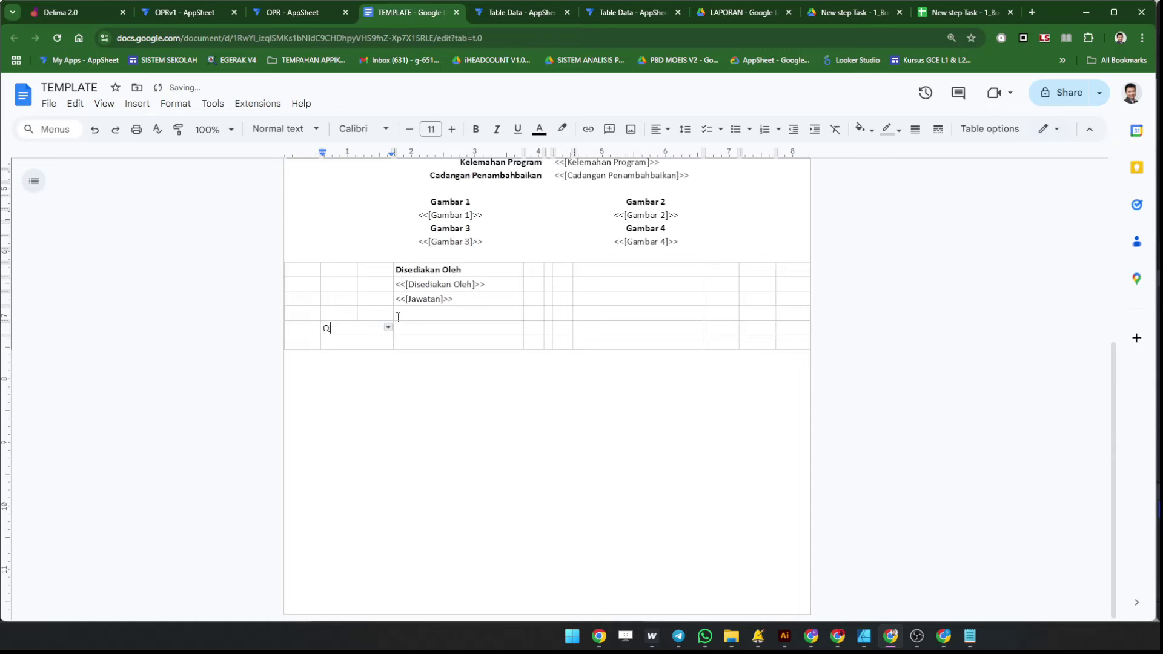
pyautogui.write('R K')
pyautogui.press('BackSpace')
pyautogui.press('BackSpace')
pyautogui.press('BackSpace')
pyautogui.press('BackSpace')
pyautogui.write('KERTA S')
pyautogui.write(' KE')
pyautogui.write('RJA0')
pyautogui.press('BackSpace')
# Enter the placeholder <<[QR KERTAS KERJA]>> in the merged cell below the KERTAS KERJA label, using the copied column name.
pyautogui.press('Down')
pyautogui.write('<<>>[]')
pyautogui.hotkey('ctrl', 'v')
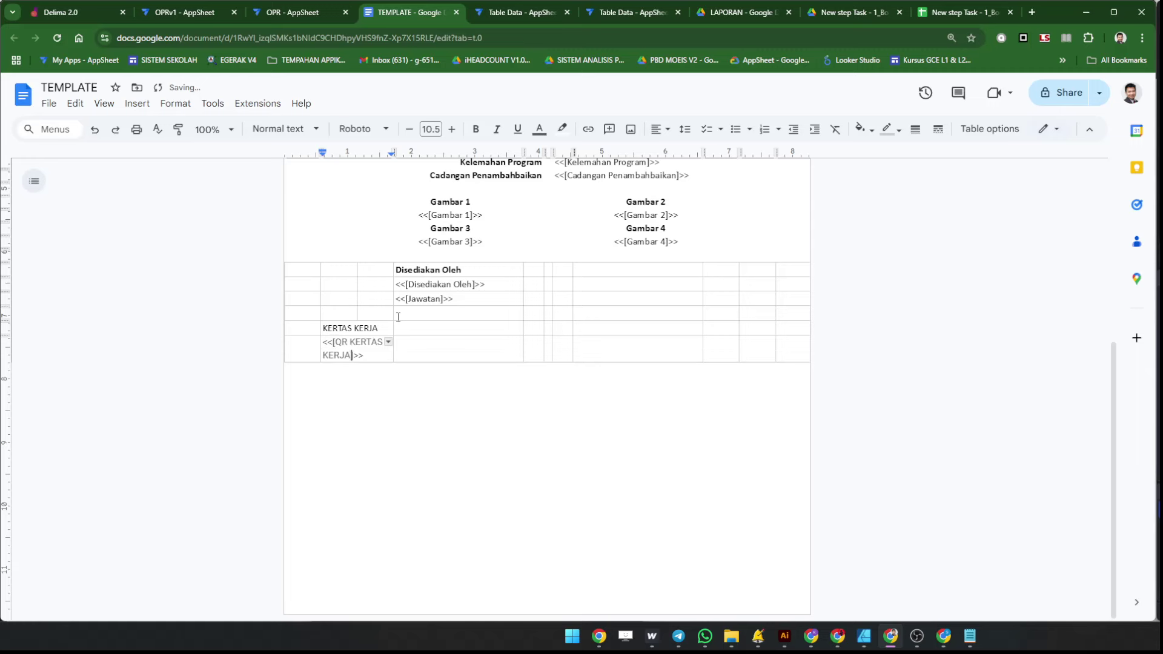
pyautogui.click(397, 403)
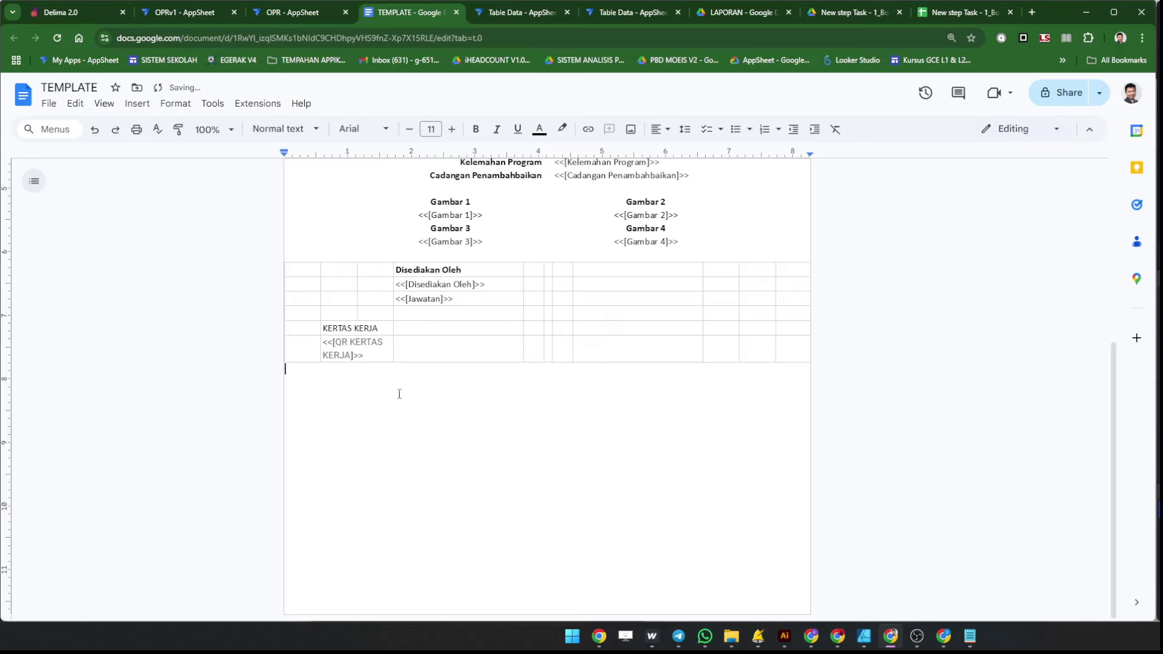
# Center the text of the KERTAS KERJA label cell and the placeholder cell below it.
pyautogui.moveTo(373, 357); pyautogui.dragTo(319, 327)
pyautogui.click(639, 128)
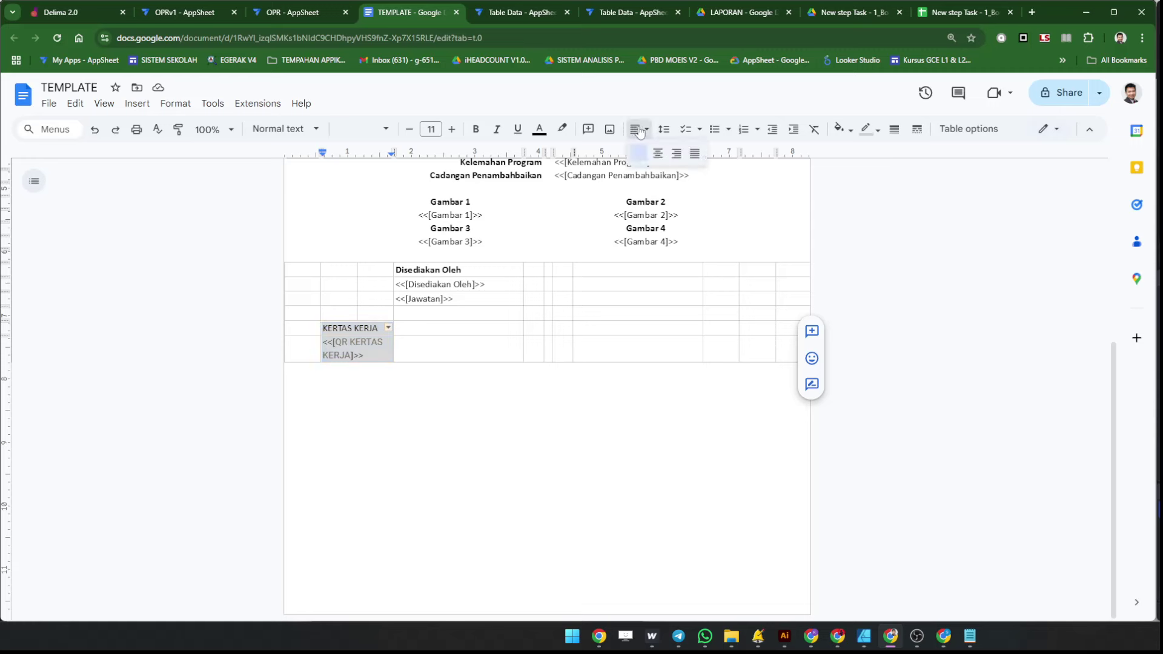
pyautogui.click(657, 153)
pyautogui.click(647, 329)
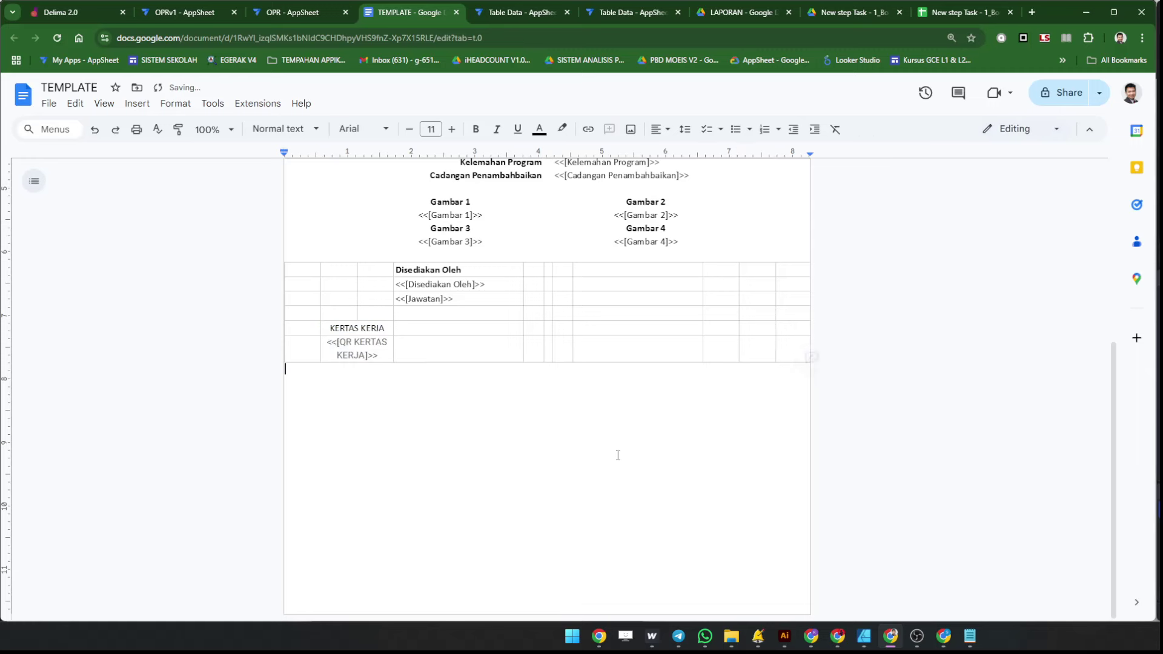
# Merge the three narrow middle cells into one in each of the two bottom rows of the signature table.
pyautogui.moveTo(538, 333); pyautogui.dragTo(555, 327)
pyautogui.rightClick(555, 327)
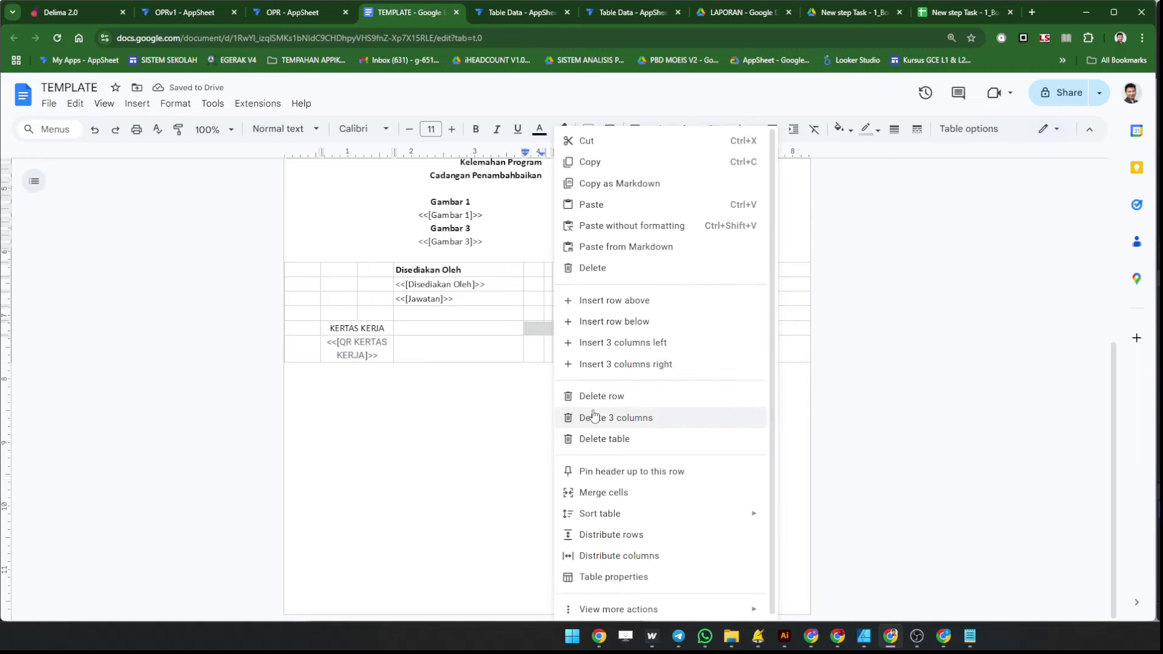
pyautogui.click(601, 498)
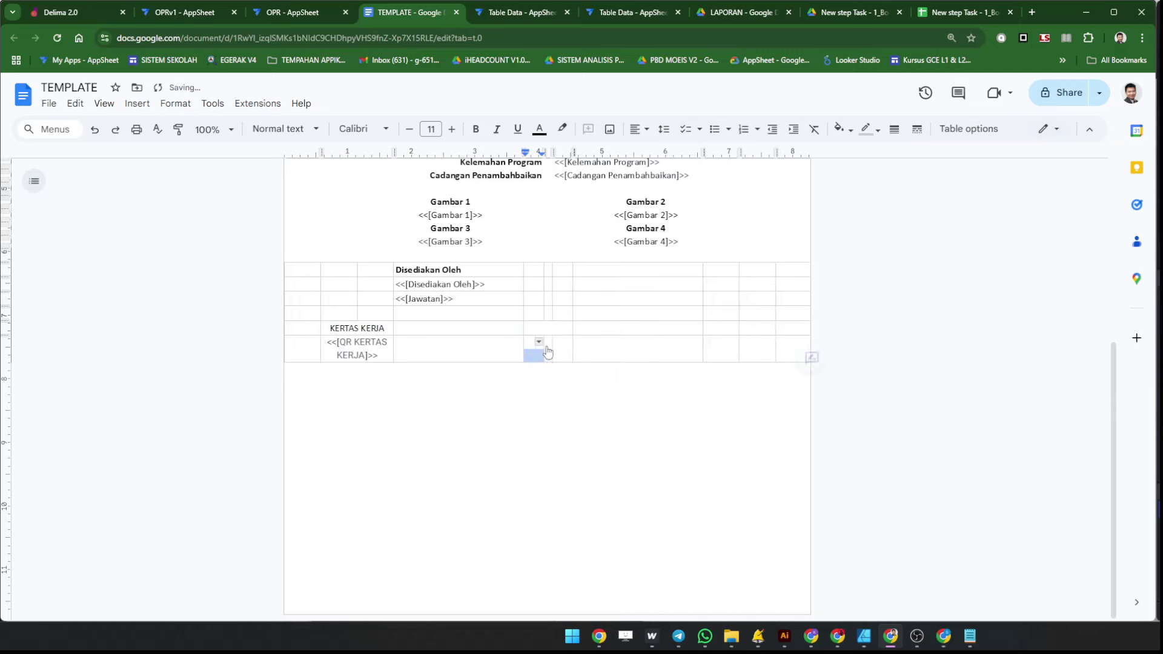
pyautogui.moveTo(533, 356); pyautogui.dragTo(554, 356)
pyautogui.rightClick(562, 358)
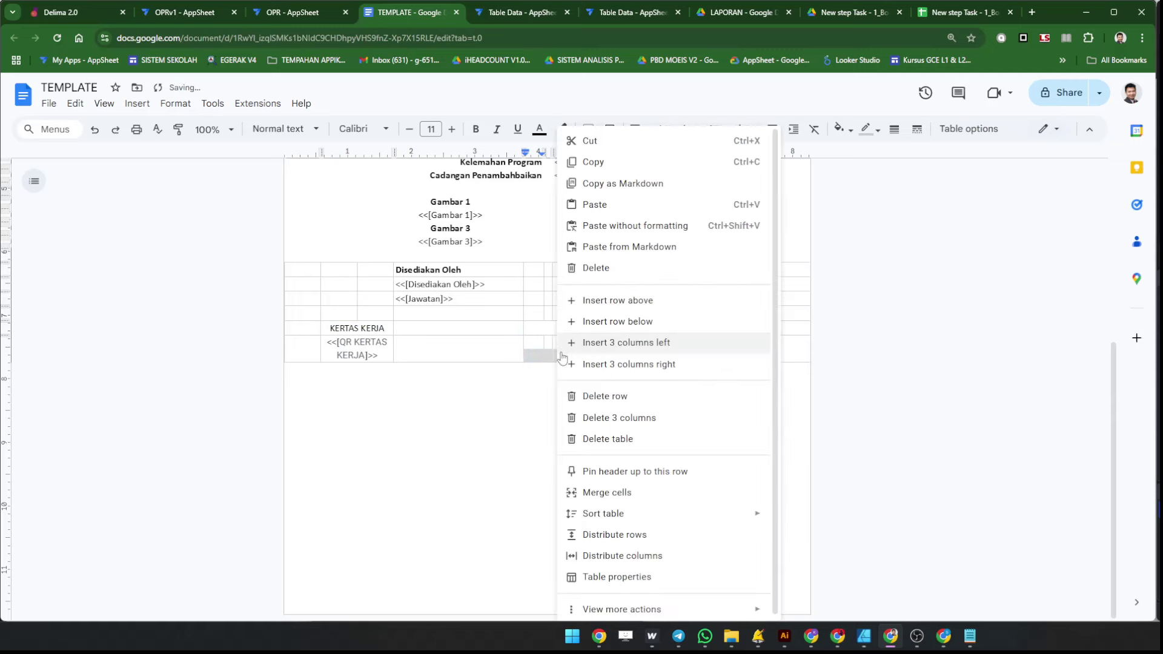
pyautogui.click(607, 492)
# Merge the two narrow cells just before the last column in each of the two bottom rows.
pyautogui.moveTo(734, 329); pyautogui.dragTo(758, 330)
pyautogui.rightClick(749, 330)
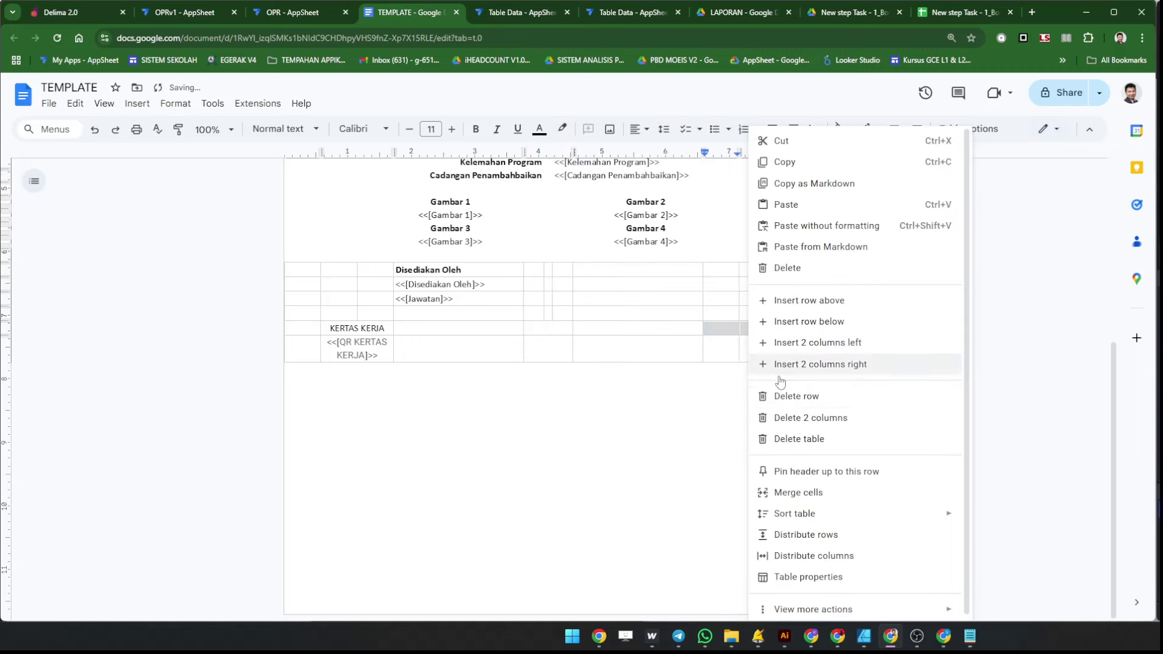
pyautogui.click(796, 508)
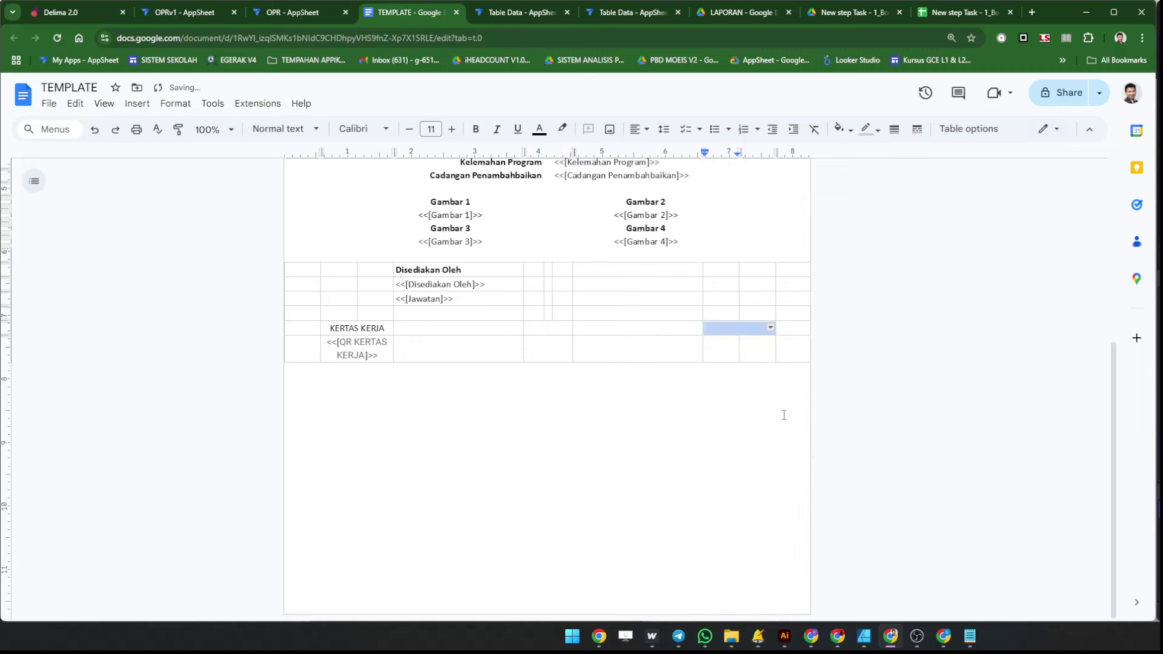
pyautogui.moveTo(736, 354); pyautogui.dragTo(749, 355)
pyautogui.rightClick(751, 362)
pyautogui.click(780, 492)
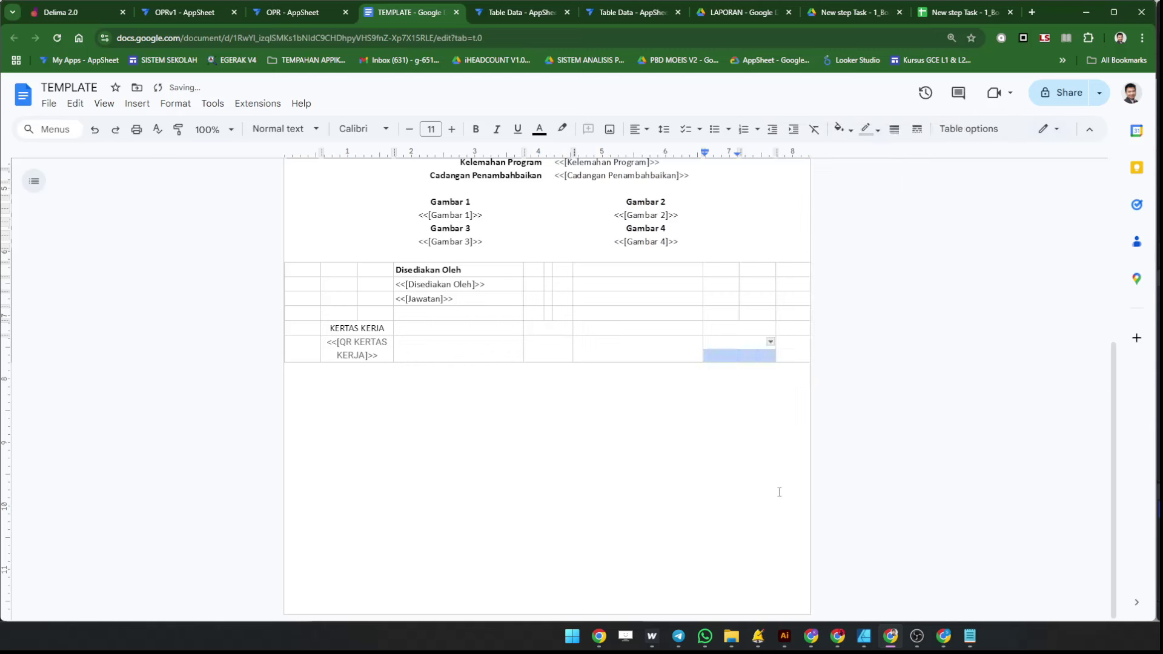
pyautogui.click(706, 441)
pyautogui.click(526, 327)
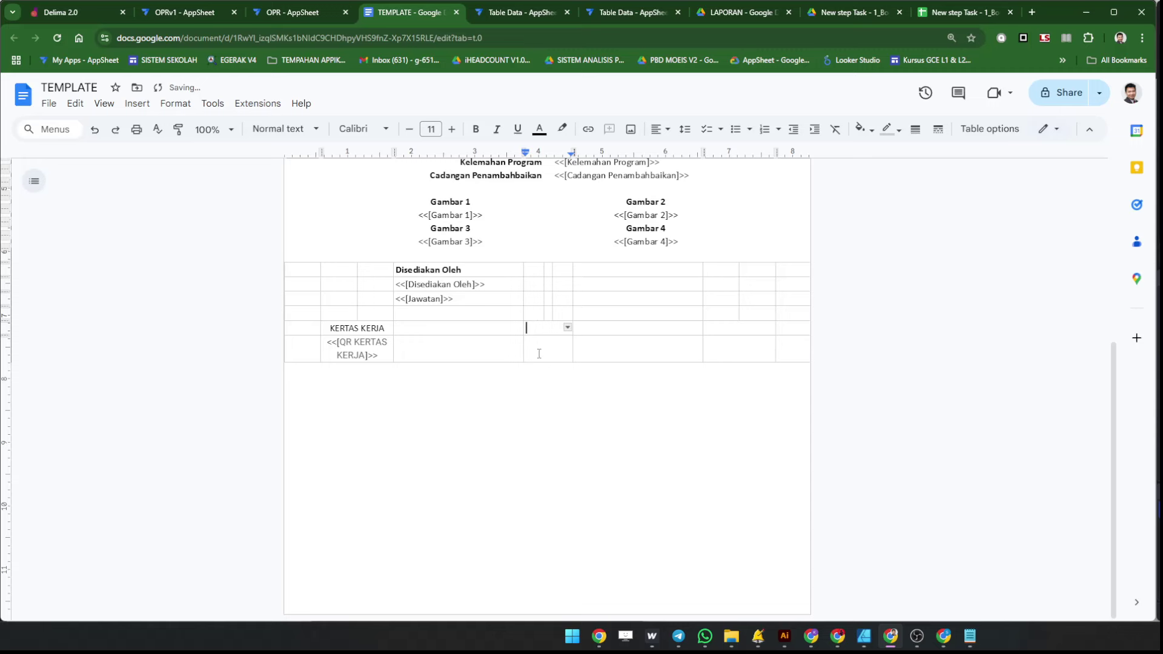
pyautogui.click(542, 346)
pyautogui.click(746, 327)
pyautogui.click(744, 351)
# Switch to the OPR app in AppSheet and display the LAPORAN table's columns down to the virtual columns at the end.
pyautogui.click(302, 18)
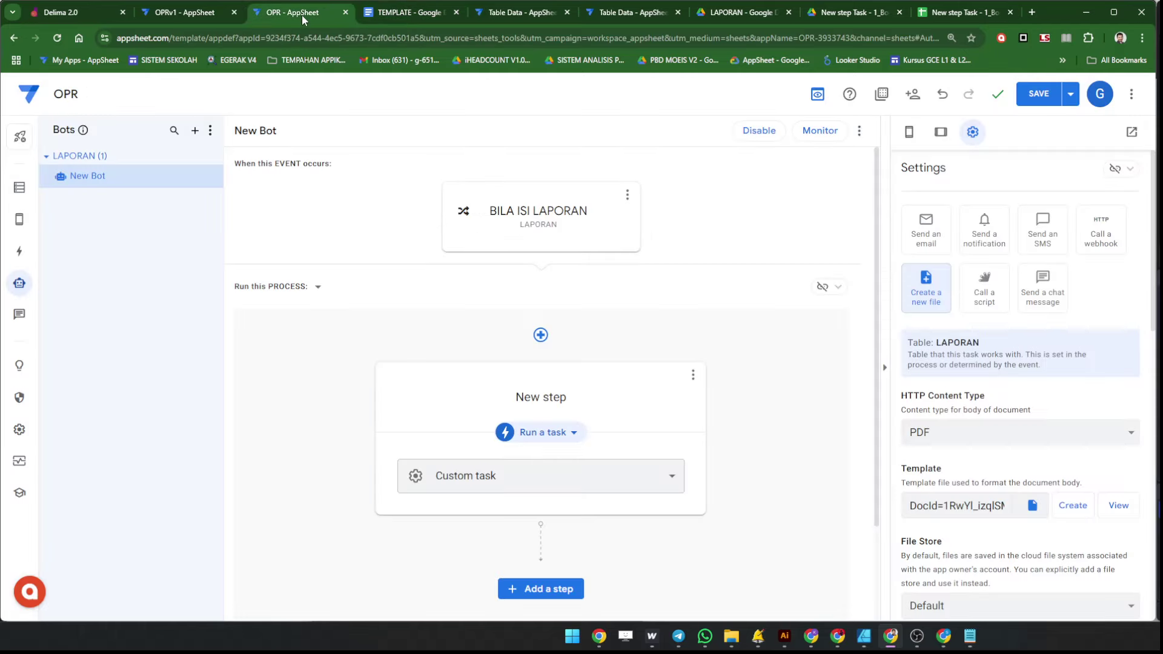
pyautogui.click(182, 18)
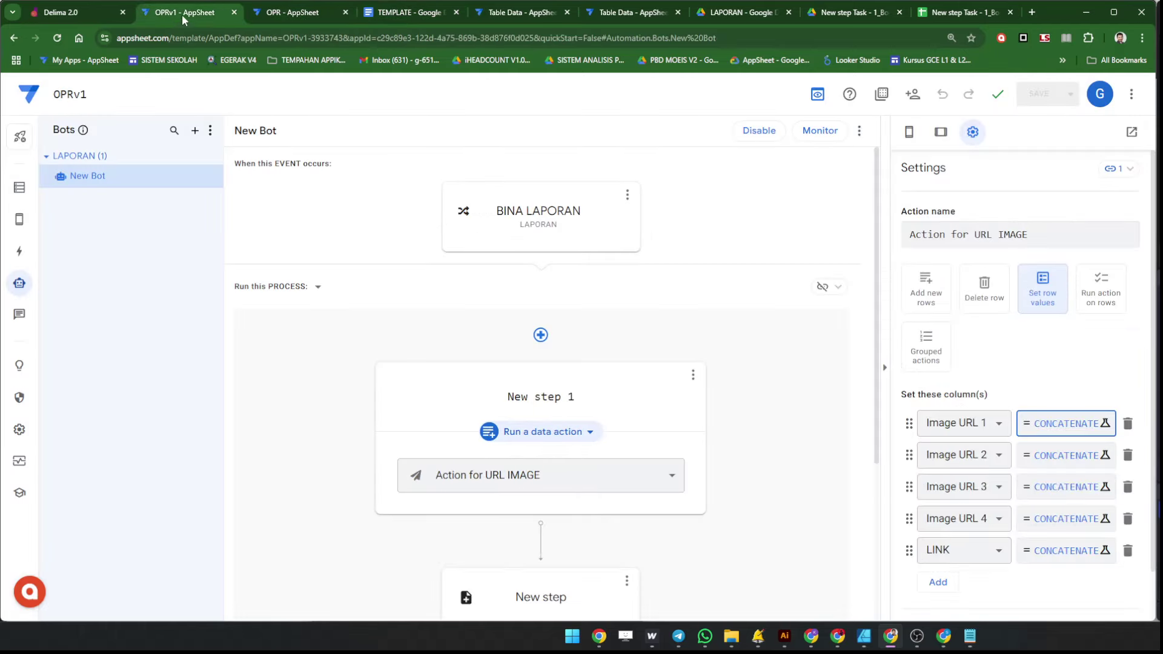
pyautogui.scroll(-3, 716, 387)
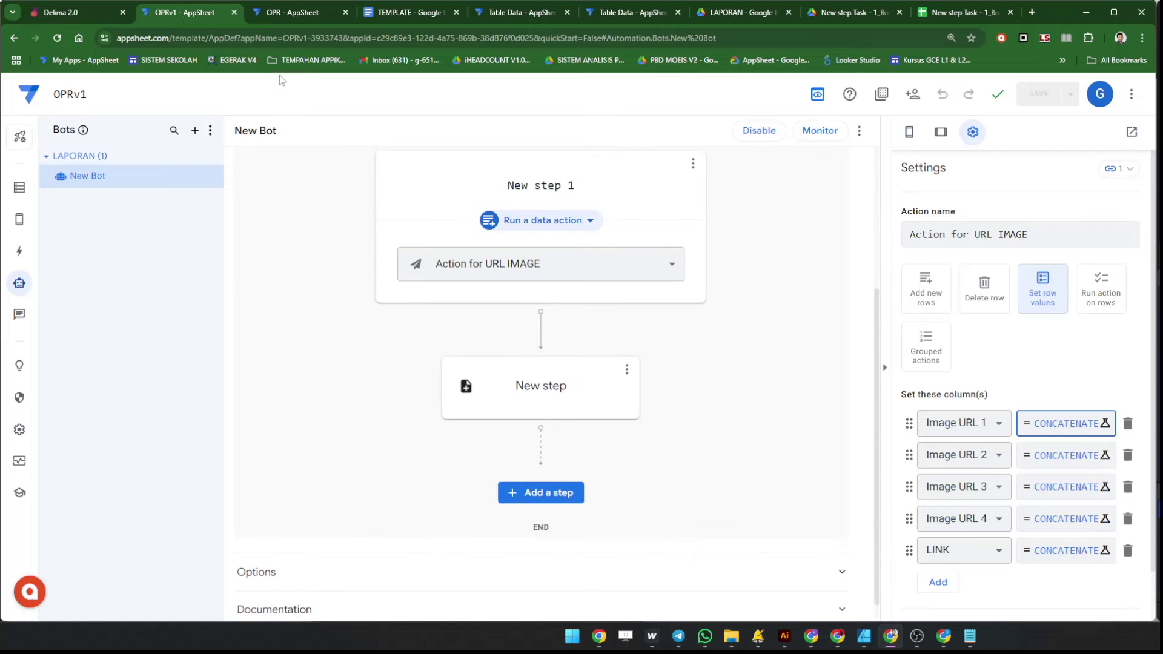
pyautogui.click(320, 15)
pyautogui.click(20, 189)
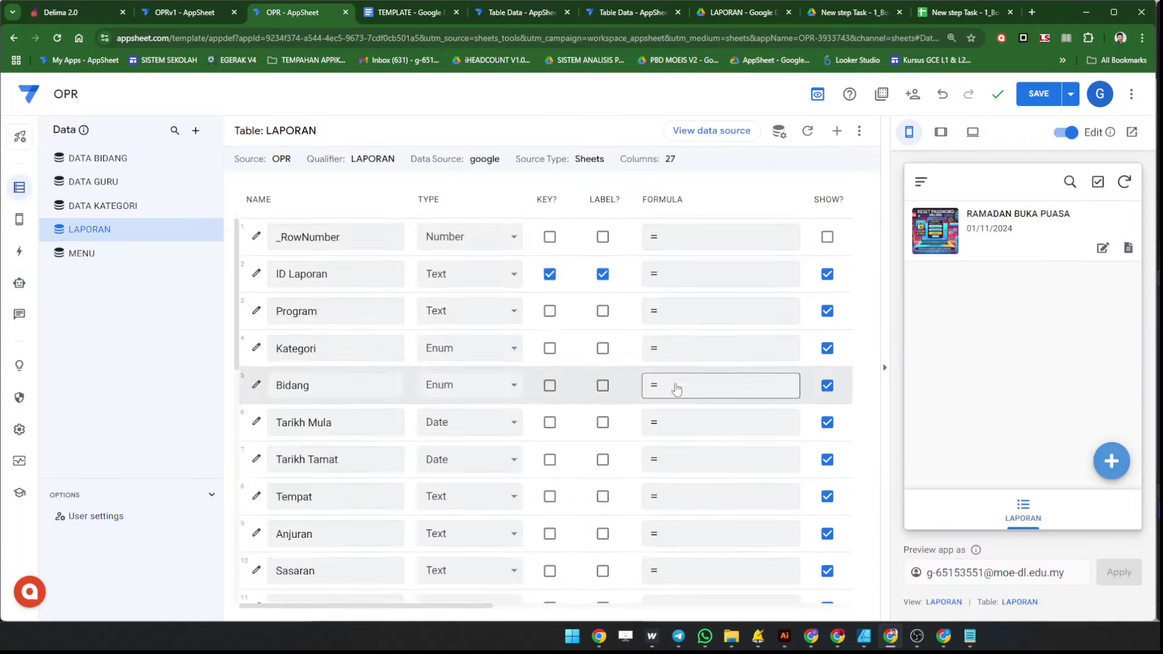
pyautogui.scroll(-10, 677, 389)
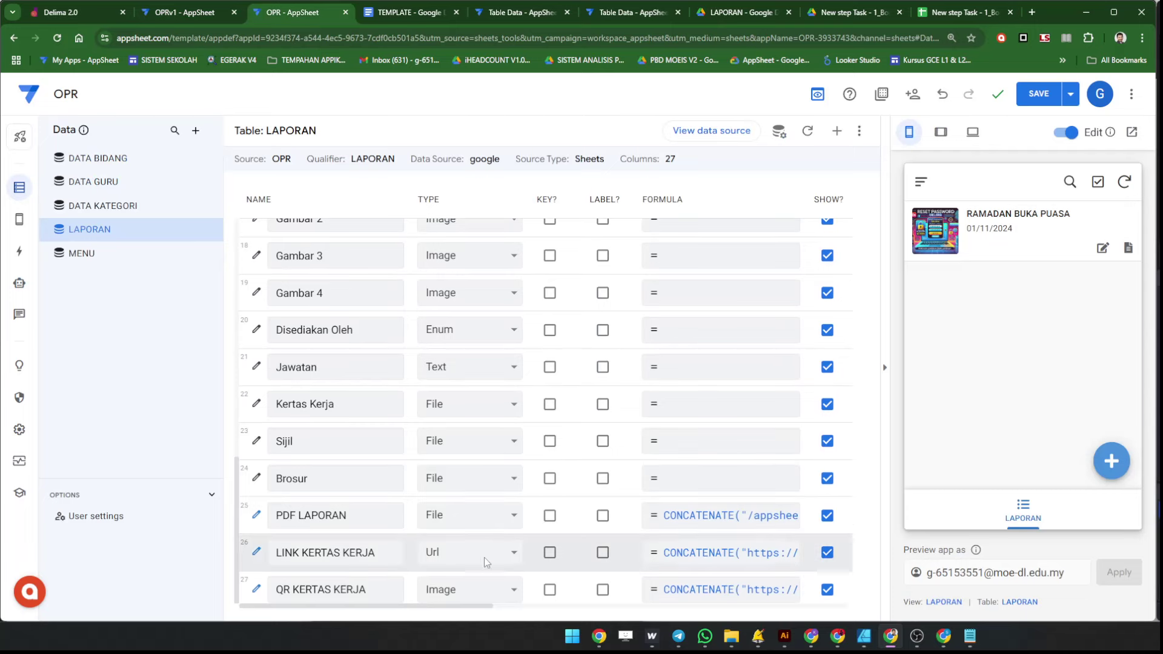
pyautogui.click(325, 553)
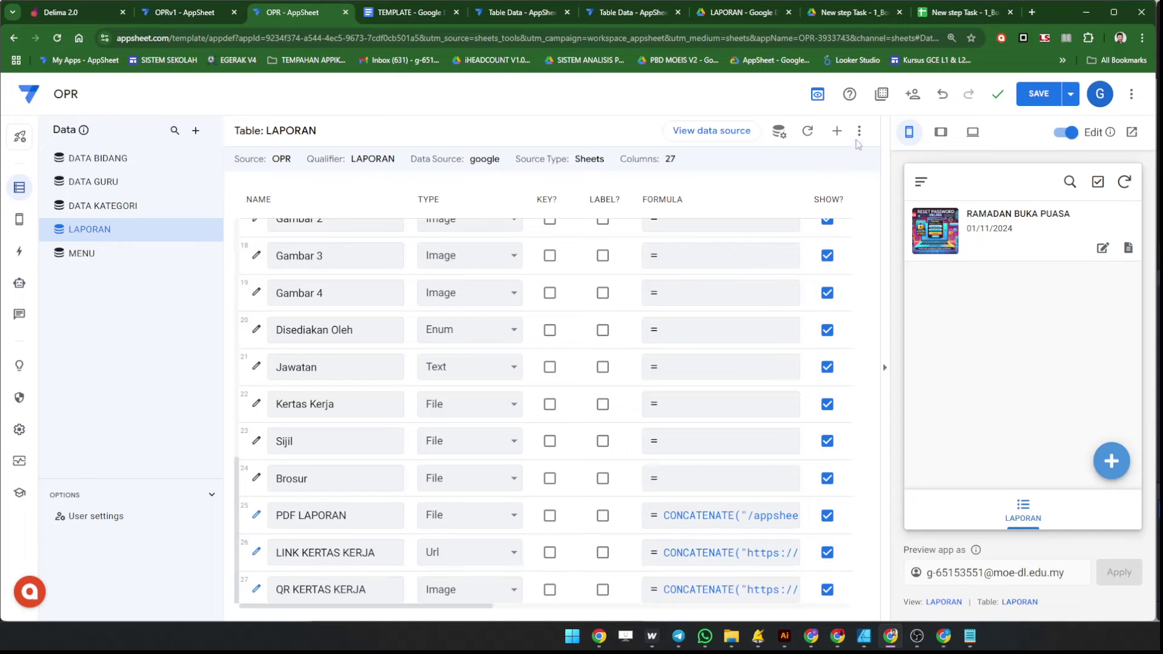
# Add a virtual column named LINK SIJIL to the LAPORAN table.
pyautogui.click(837, 131)
pyautogui.tripleClick(651, 202)
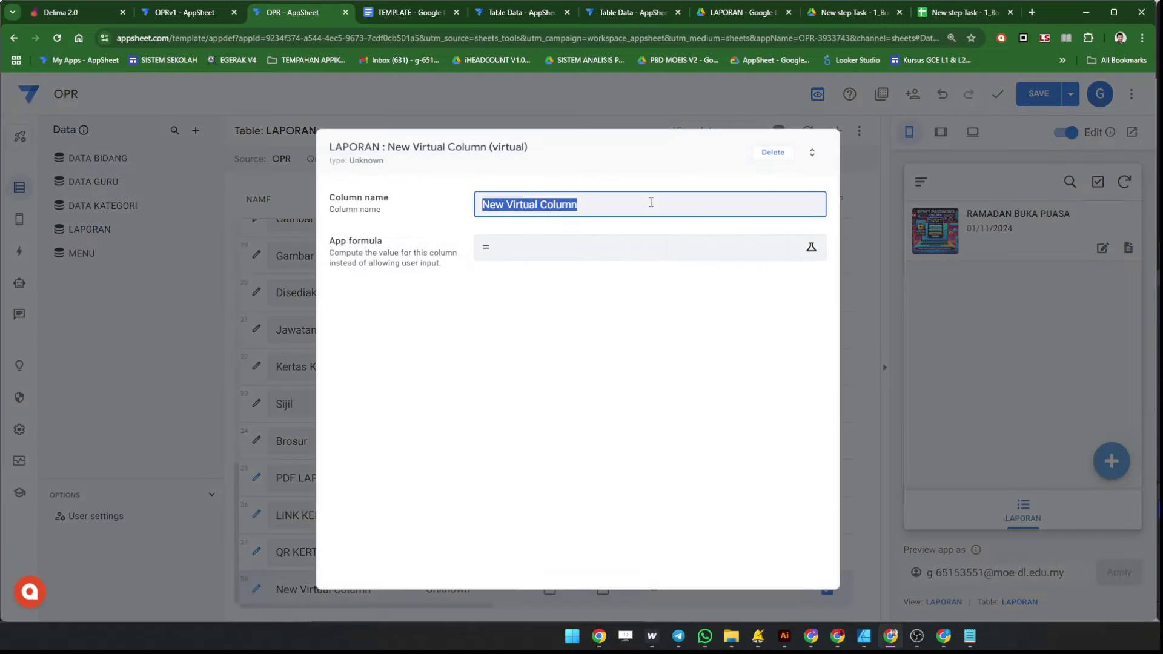
pyautogui.write('LIN')
pyautogui.press('BackSpace')
pyautogui.press('BackSpace')
pyautogui.press('BackSpace')
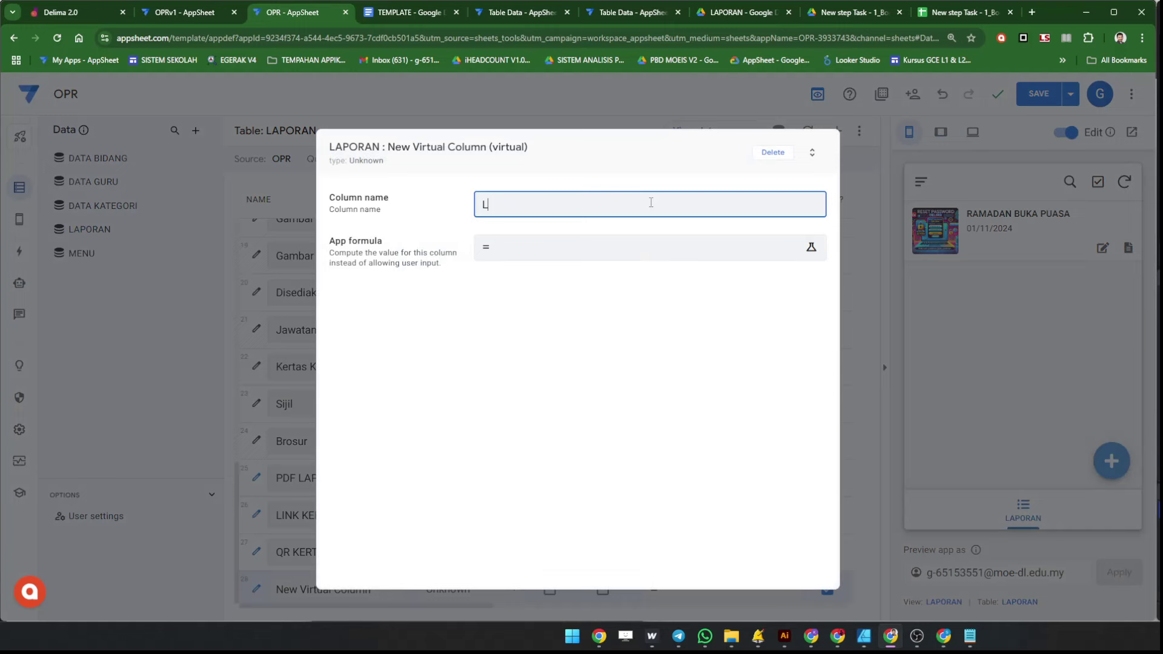
pyautogui.write('NK SIJIL')
# Set the LINK SIJIL app formula to the previously copied gettablefileurl CONCATENATE expression, with ENCODEURL([SIJIL]) as the file name.
pyautogui.click(632, 248)
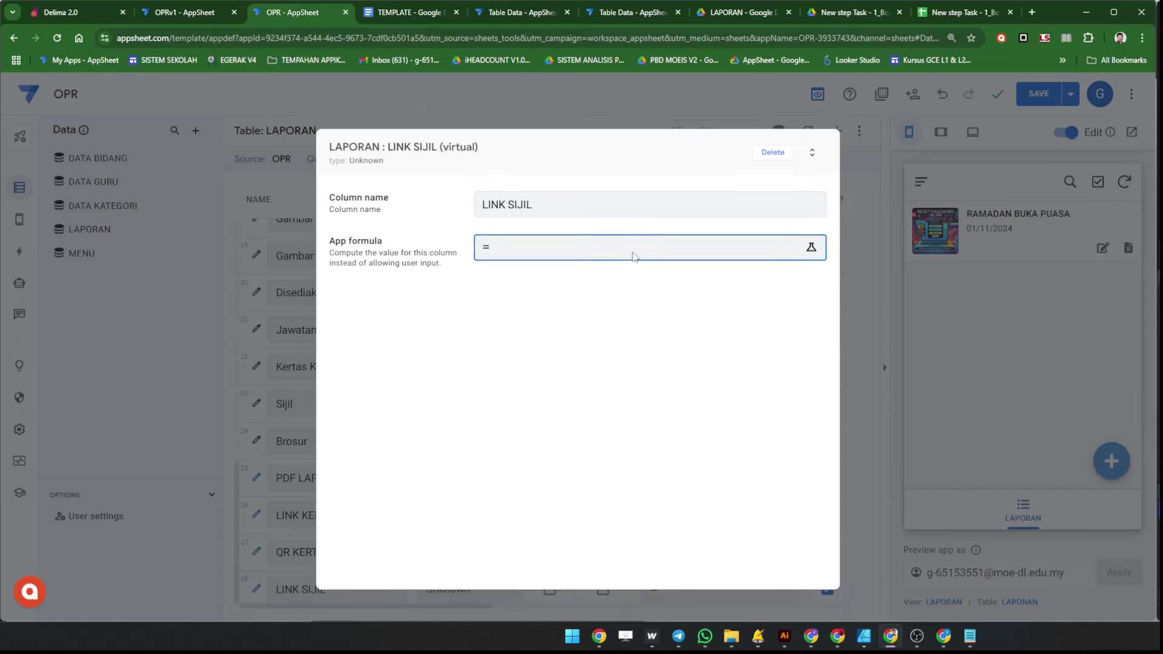
pyautogui.press('super+v')
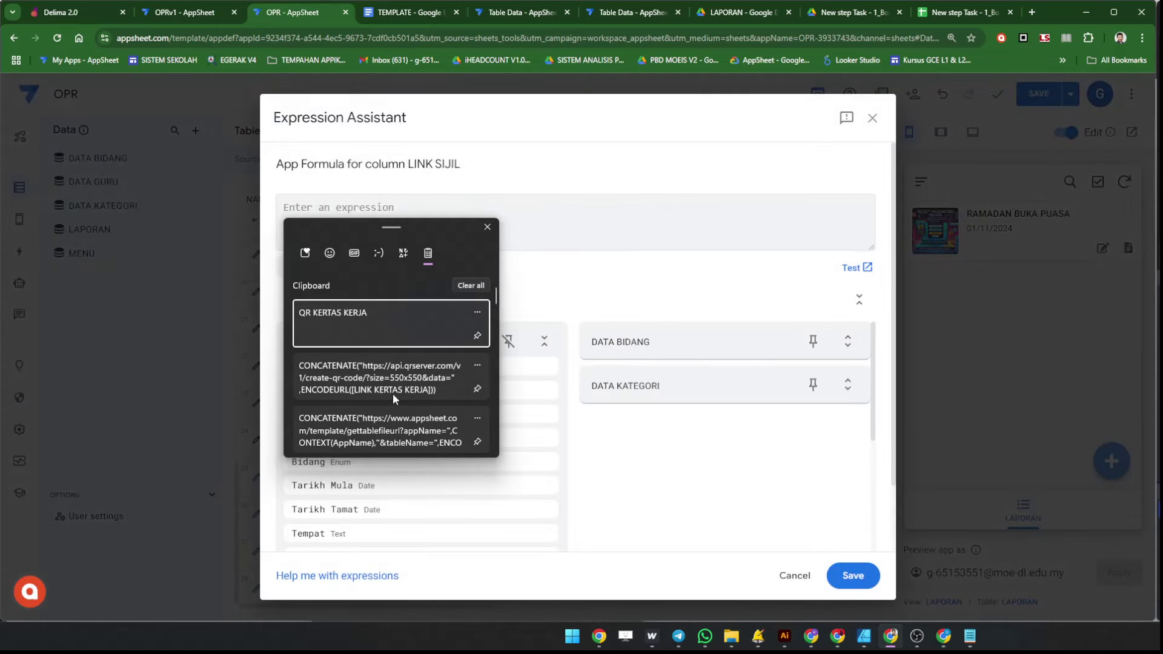
pyautogui.scroll(-1, 394, 412)
pyautogui.click(394, 412)
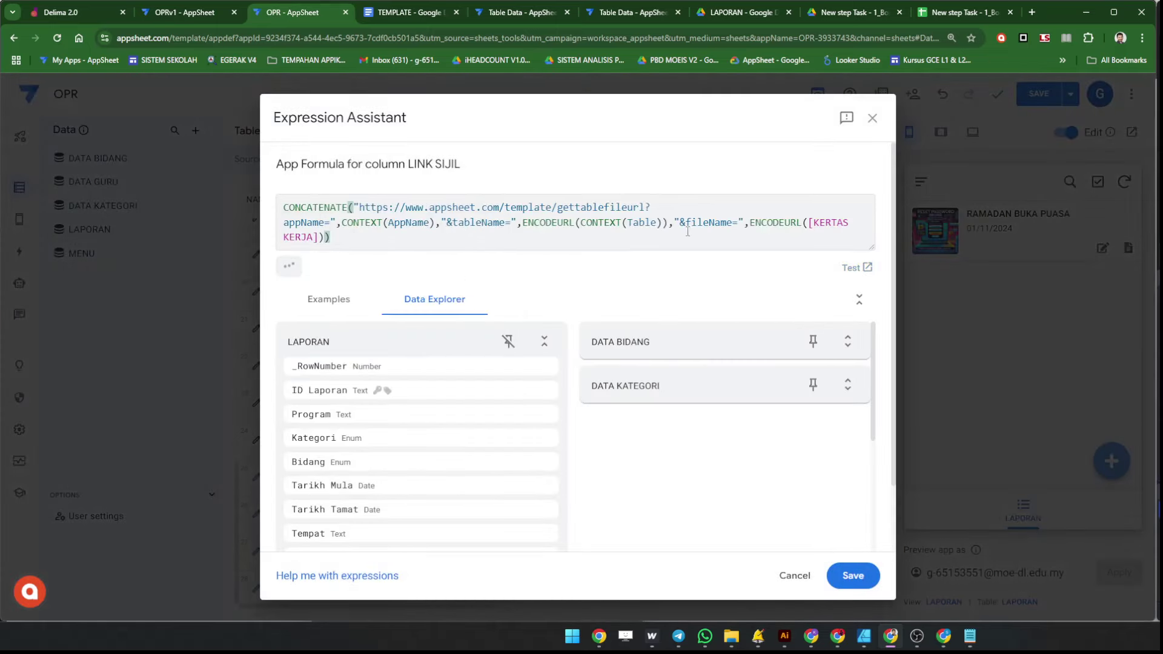
pyautogui.moveTo(819, 222); pyautogui.dragTo(313, 243)
pyautogui.write('SIJIL')
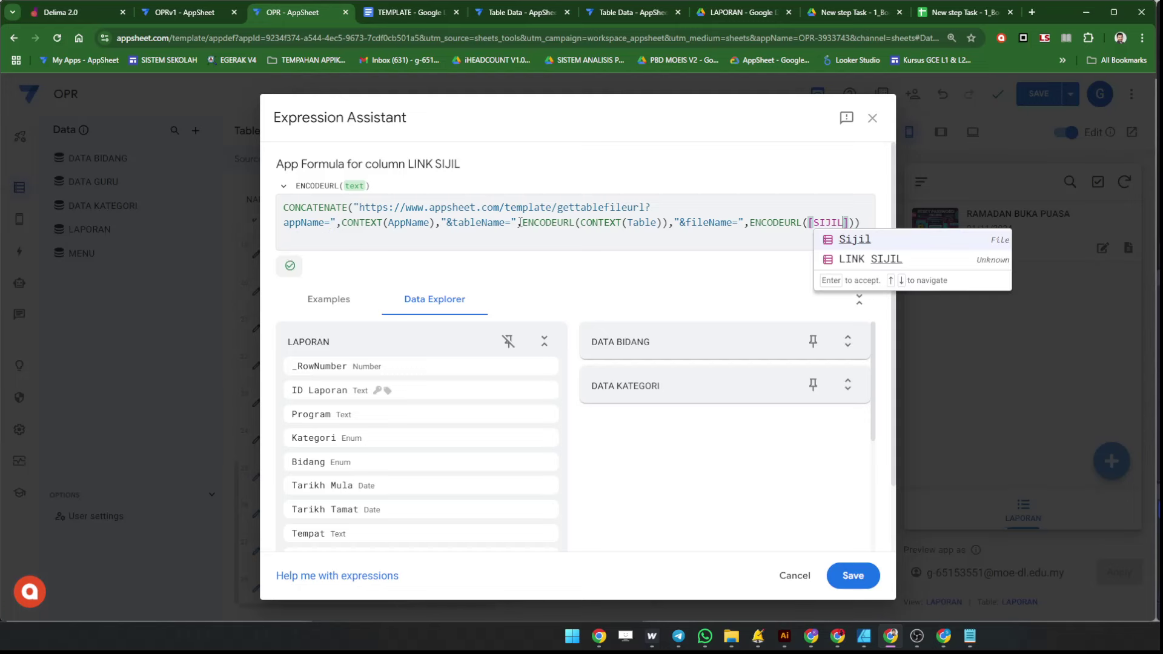
pyautogui.click(520, 222)
pyautogui.click(851, 575)
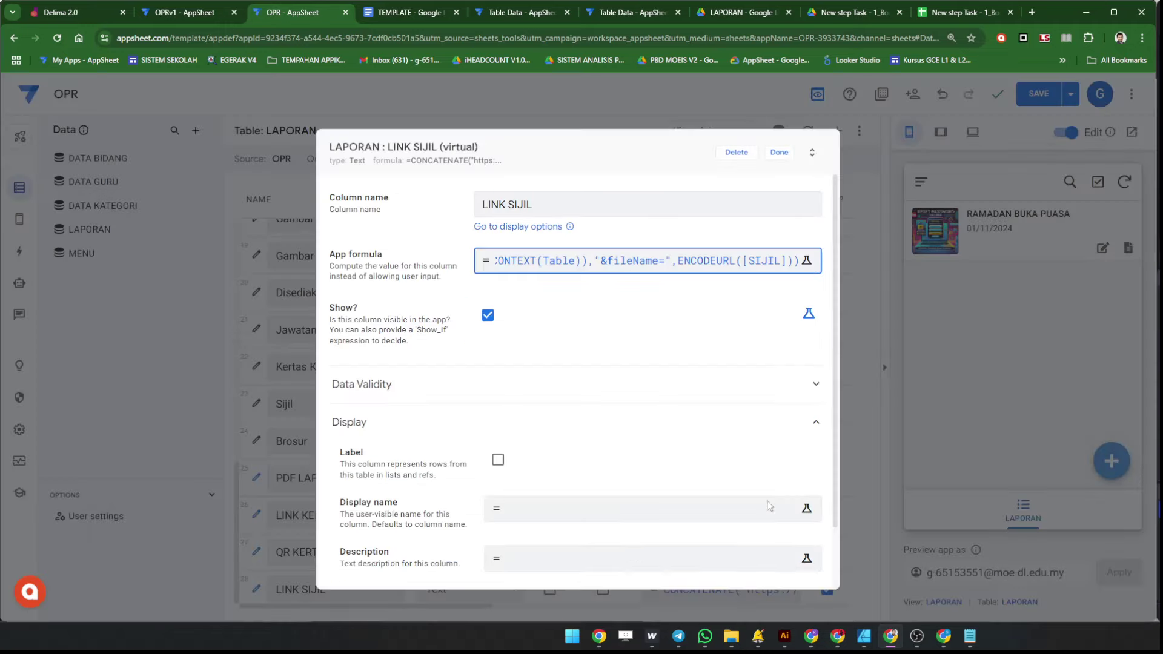
# Finish editing the LINK SIJIL column and set its type to Url.
pyautogui.click(779, 156)
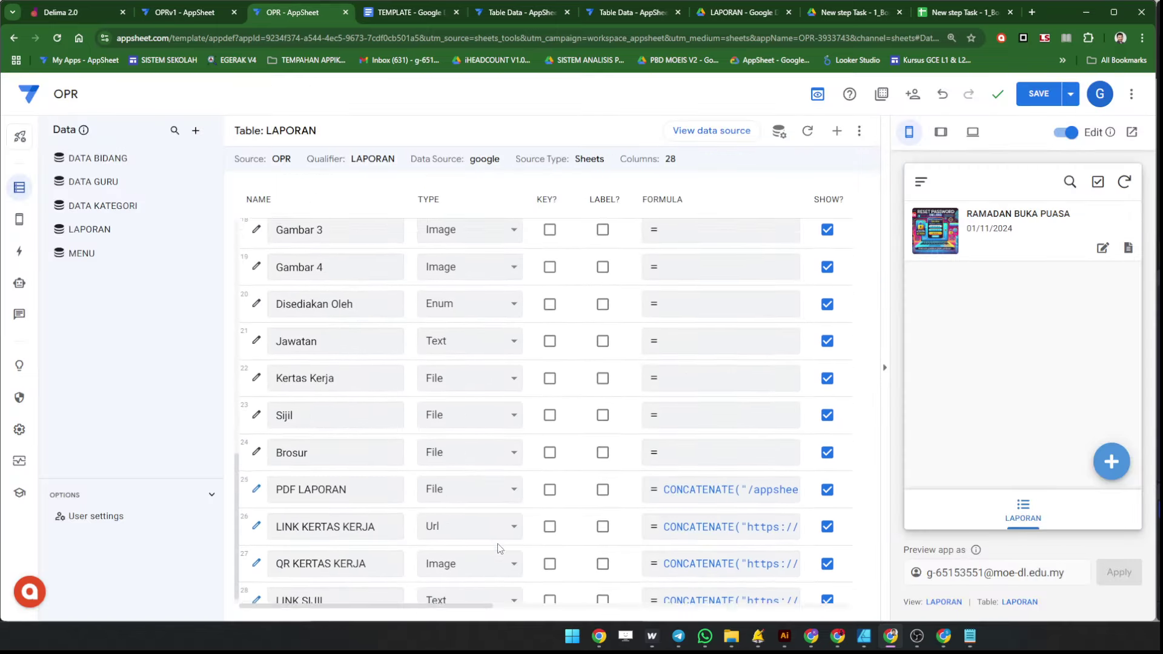
pyautogui.click(487, 584)
pyautogui.click(482, 588)
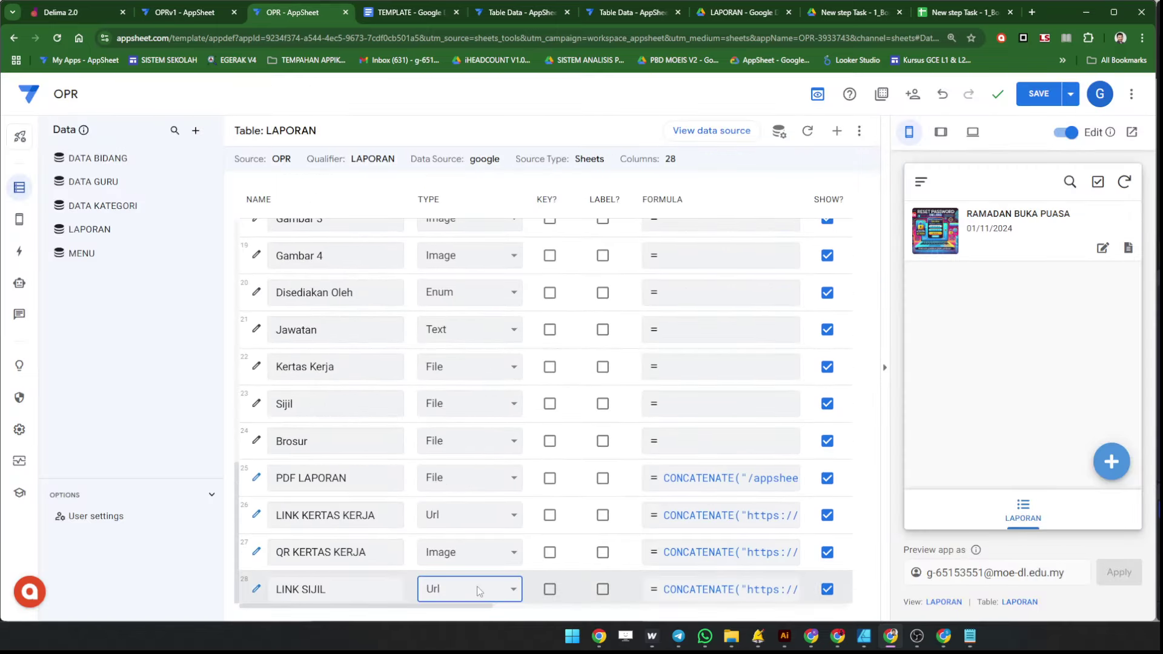
# Add another virtual column with the name QR SIJIL and open its app formula for editing.
pyautogui.click(837, 130)
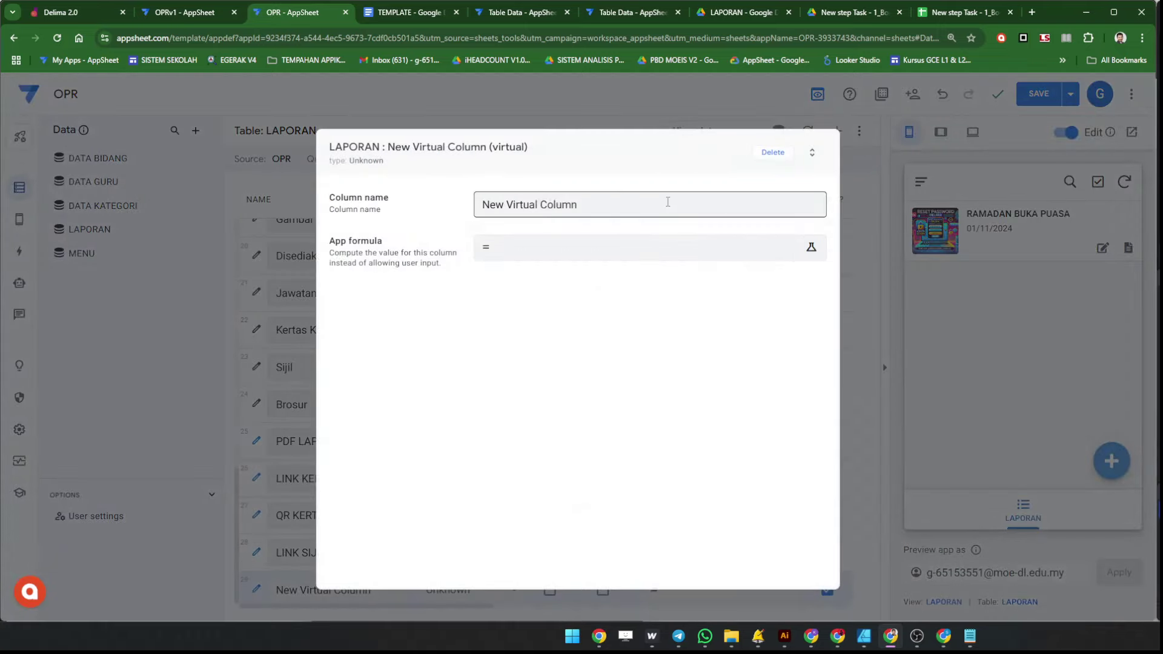
pyautogui.write('QR SIJIL')
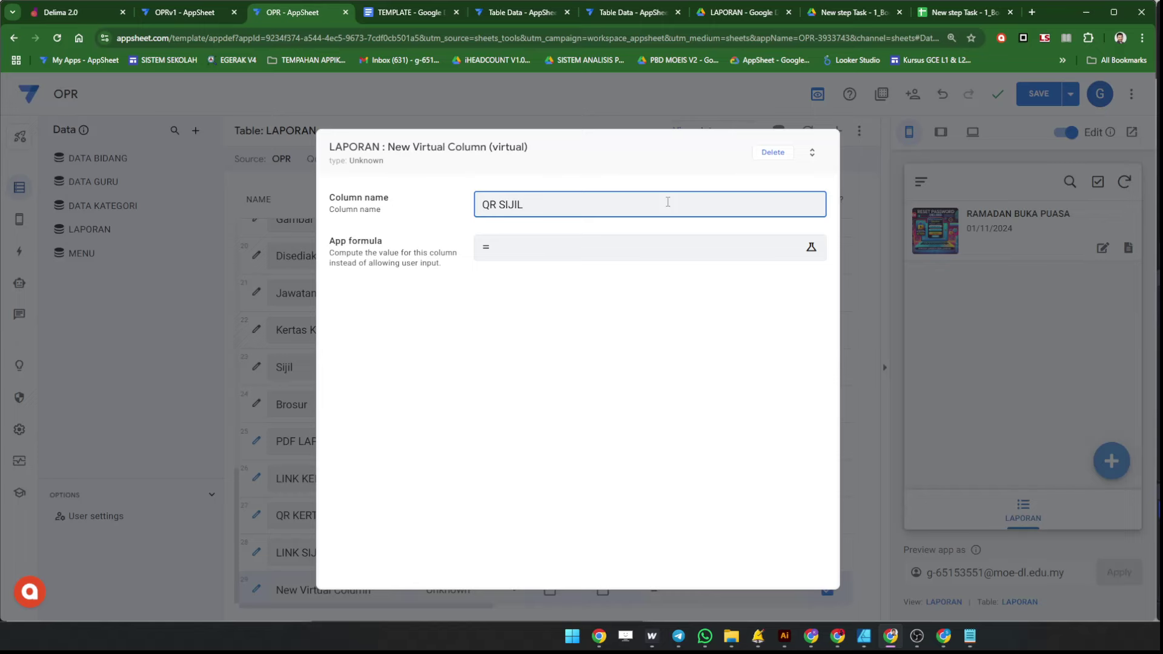
pyautogui.click(636, 246)
pyautogui.press('super+v')
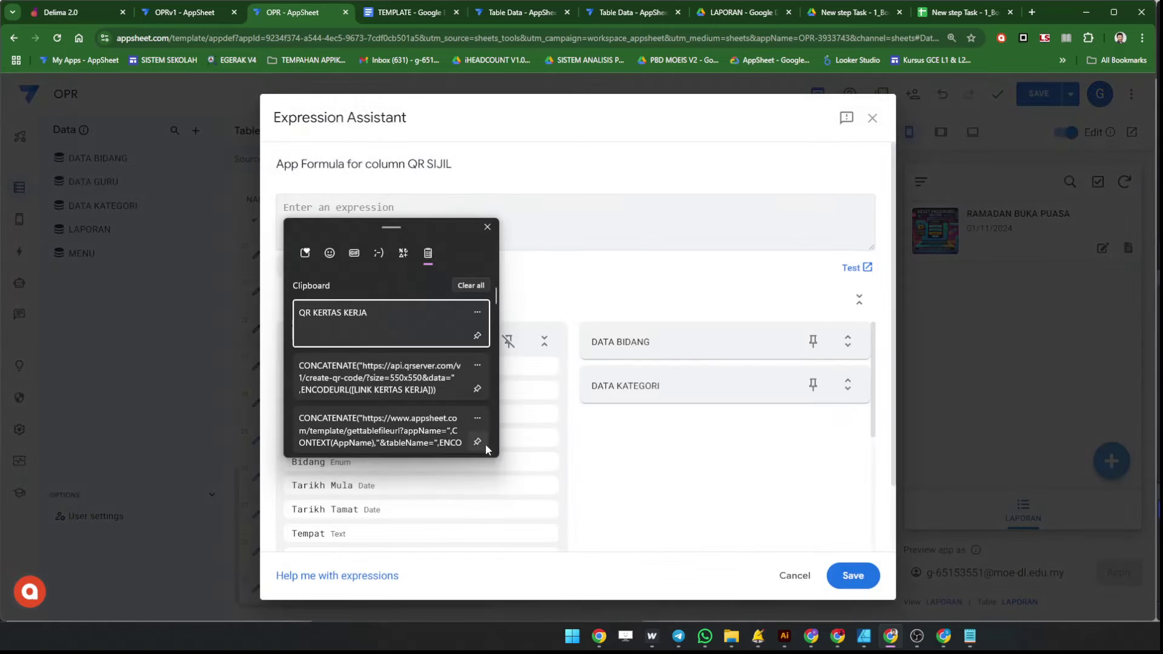
pyautogui.click(406, 437)
pyautogui.moveTo(811, 224); pyautogui.dragTo(828, 225)
pyautogui.press('super+x')
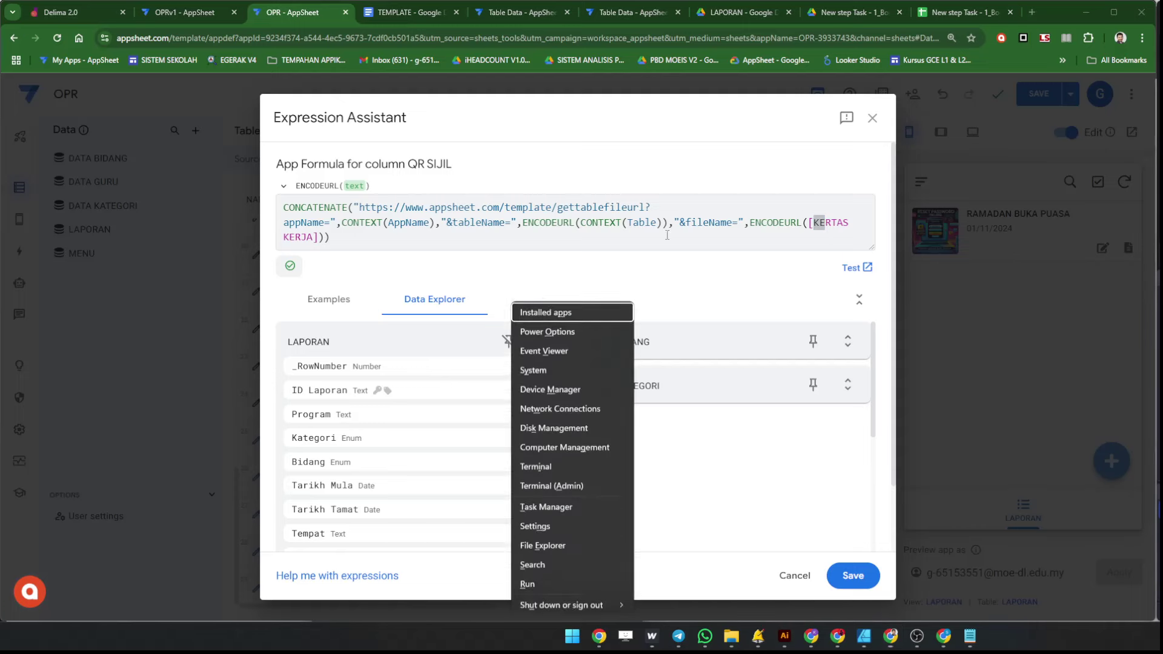
pyautogui.press('super')
pyautogui.press('super+x')
pyautogui.click(504, 234)
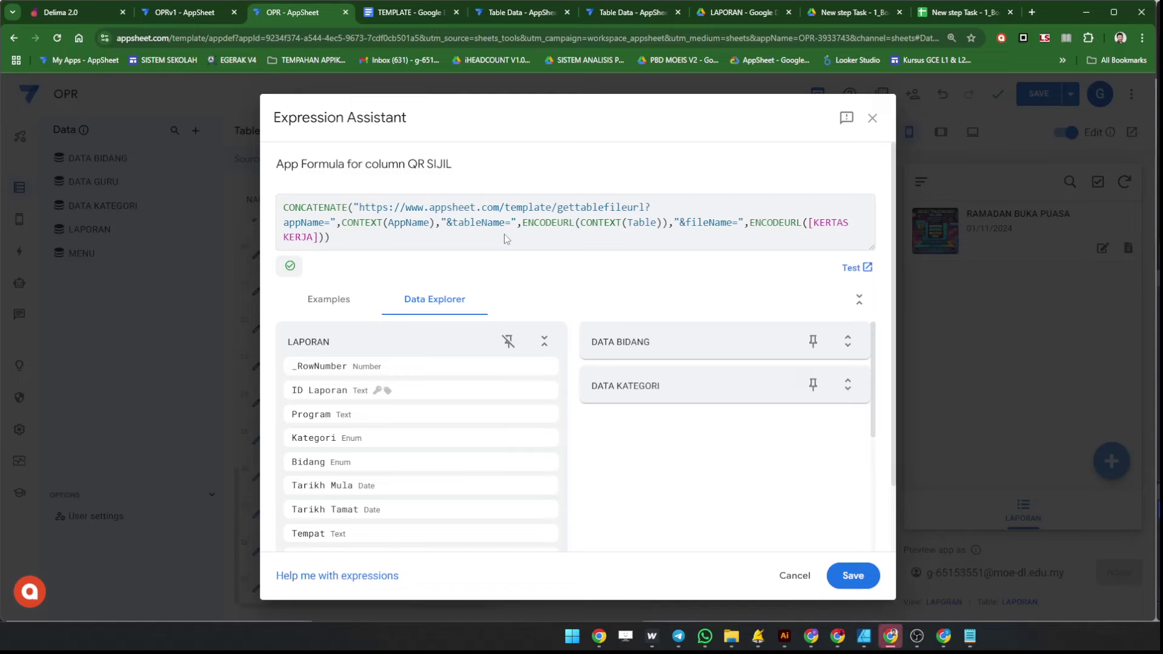
pyautogui.click(493, 222)
pyautogui.press('super')
pyautogui.press('Escape')
pyautogui.hotkey('ctrl', 'a')
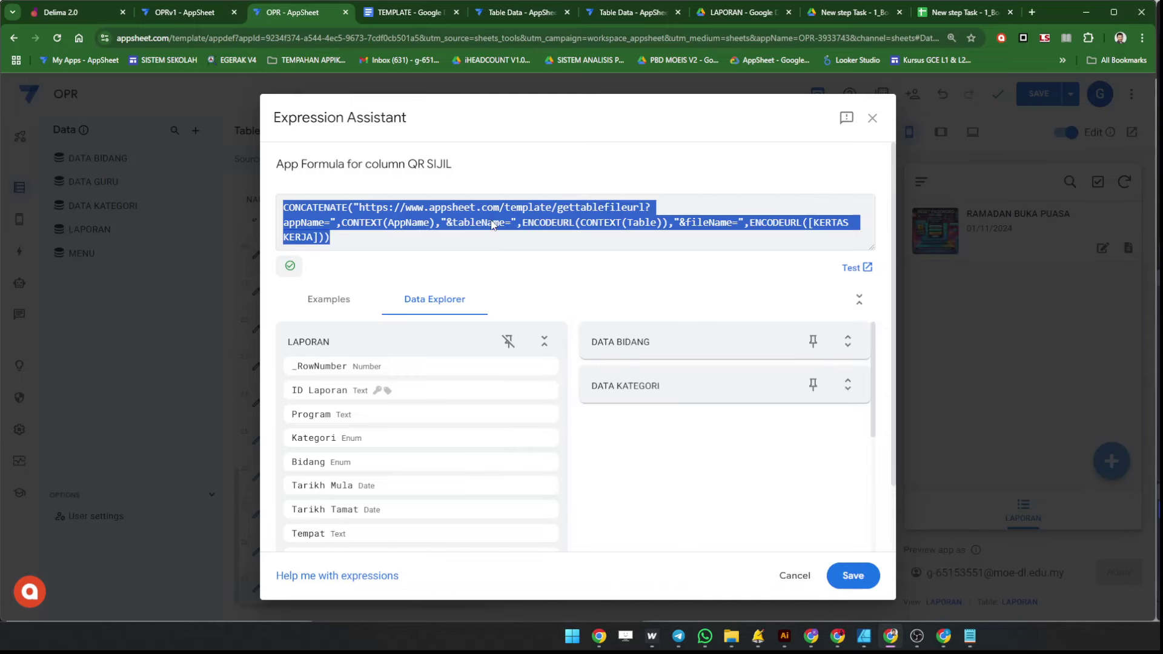
pyautogui.press('BackSpace')
pyautogui.press('super+v')
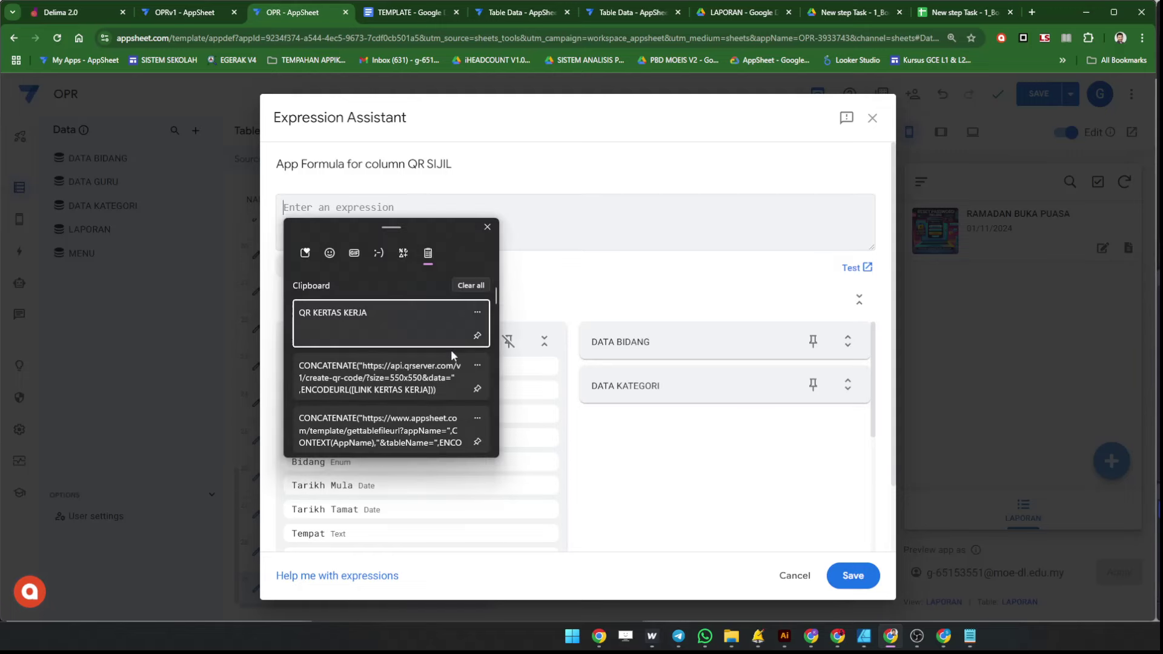
pyautogui.click(426, 397)
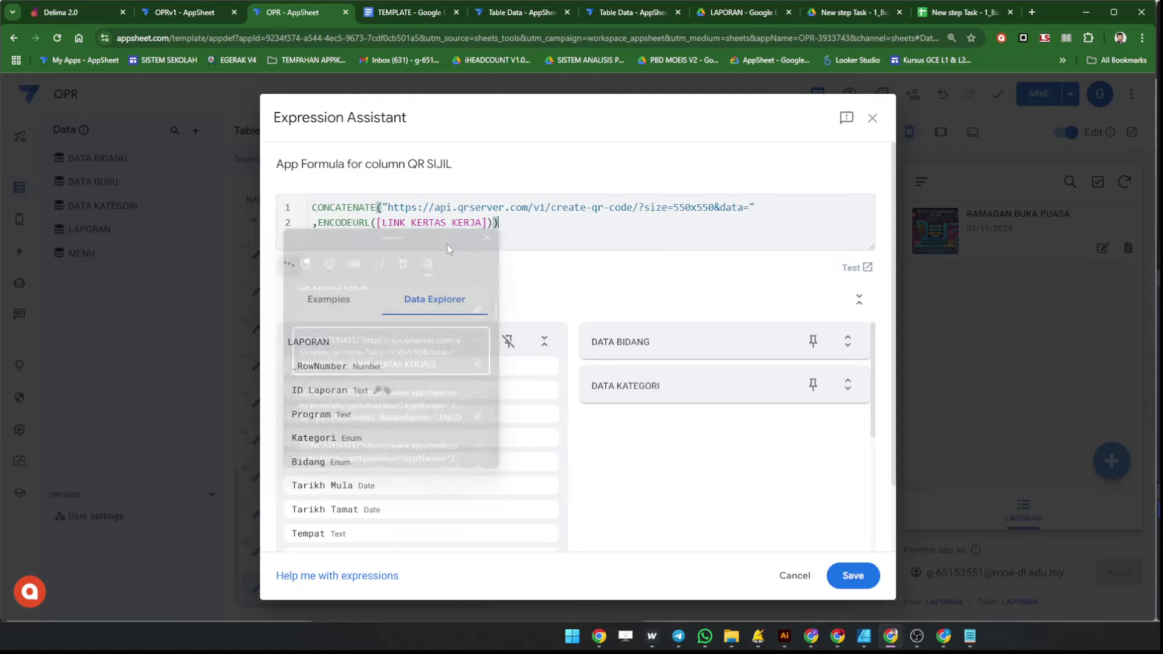
pyautogui.moveTo(382, 222); pyautogui.dragTo(483, 224)
pyautogui.write('SIJIL')
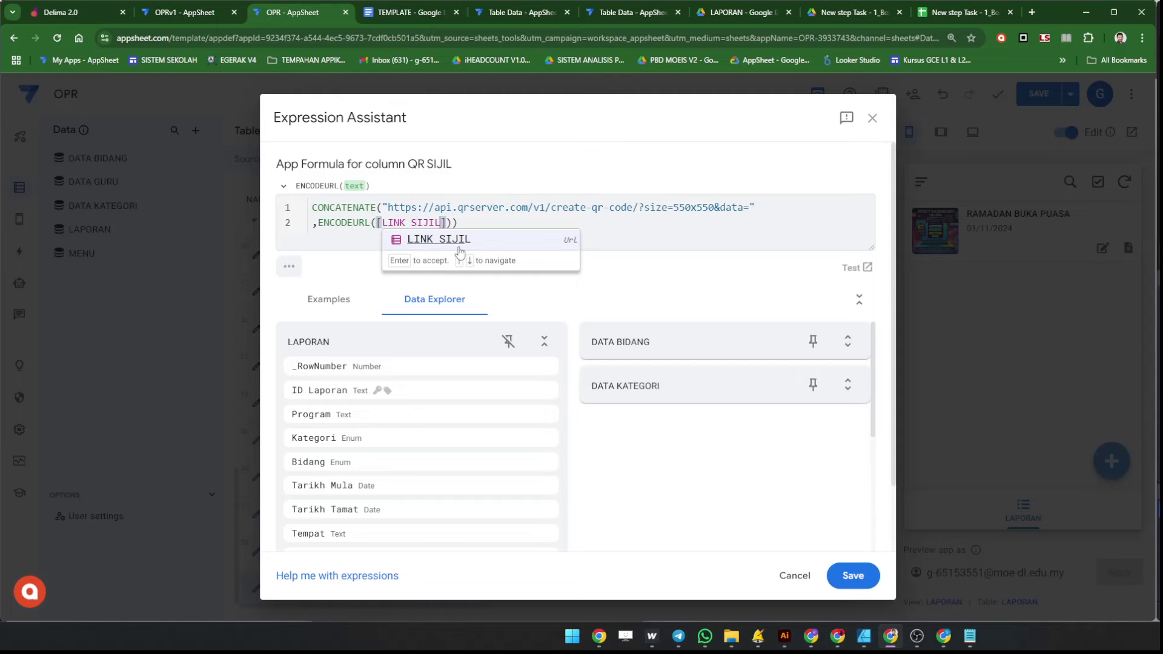
pyautogui.click(695, 257)
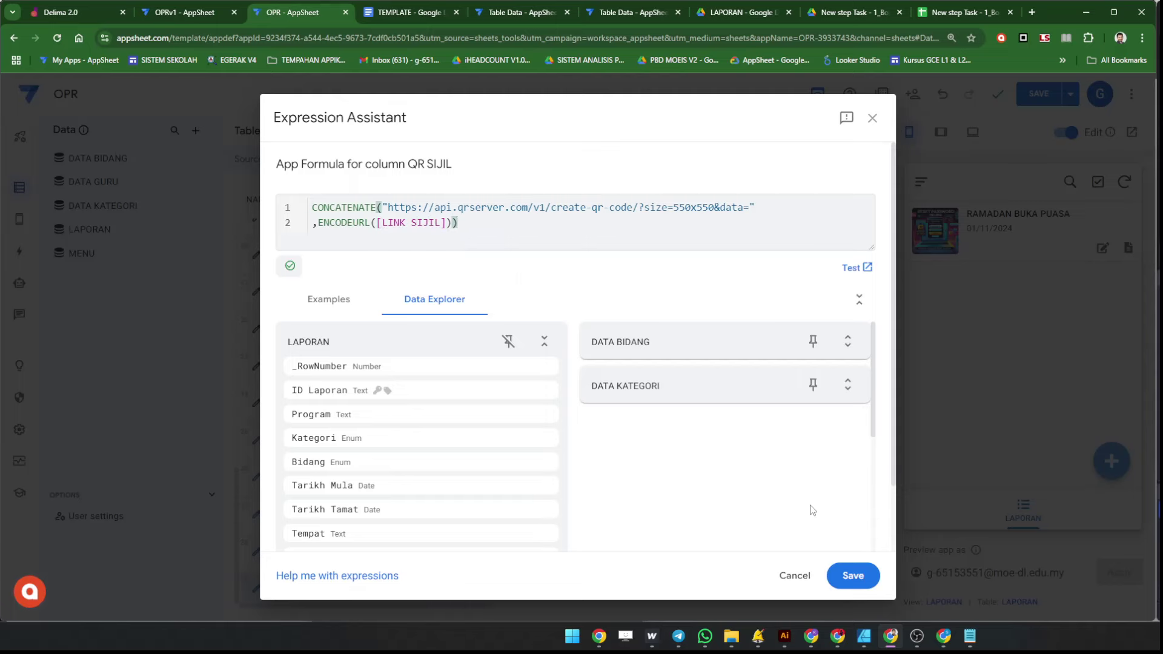
pyautogui.click(853, 575)
# Finish editing the new virtual column, set its type to Image and save the app.
pyautogui.click(783, 152)
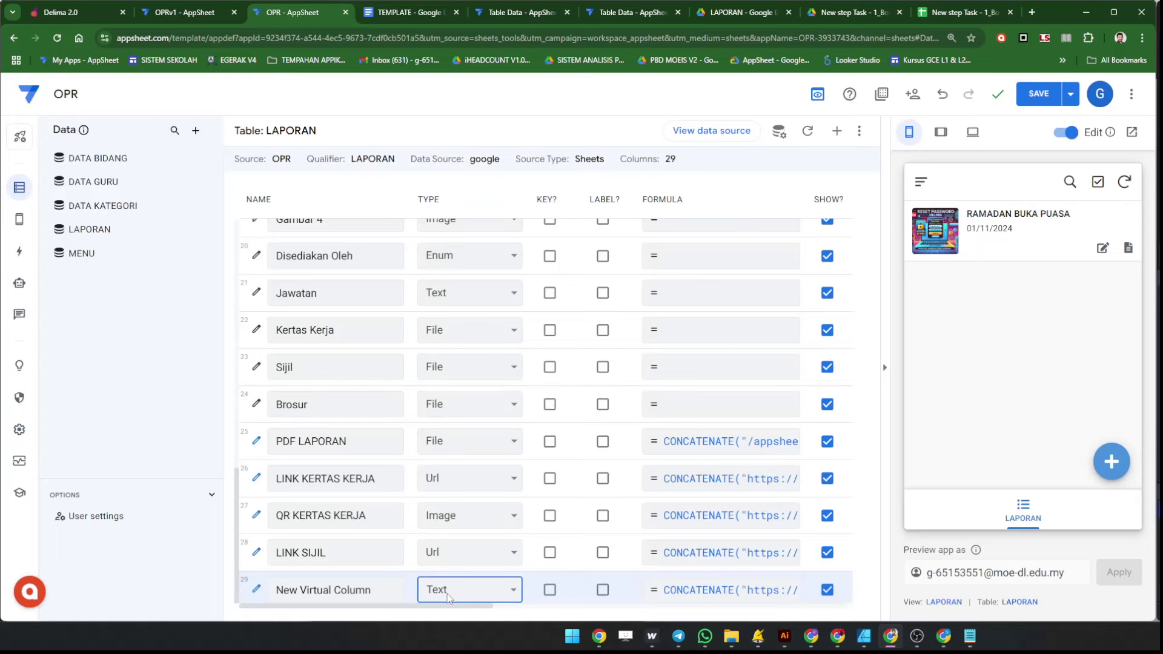
pyautogui.click(1038, 93)
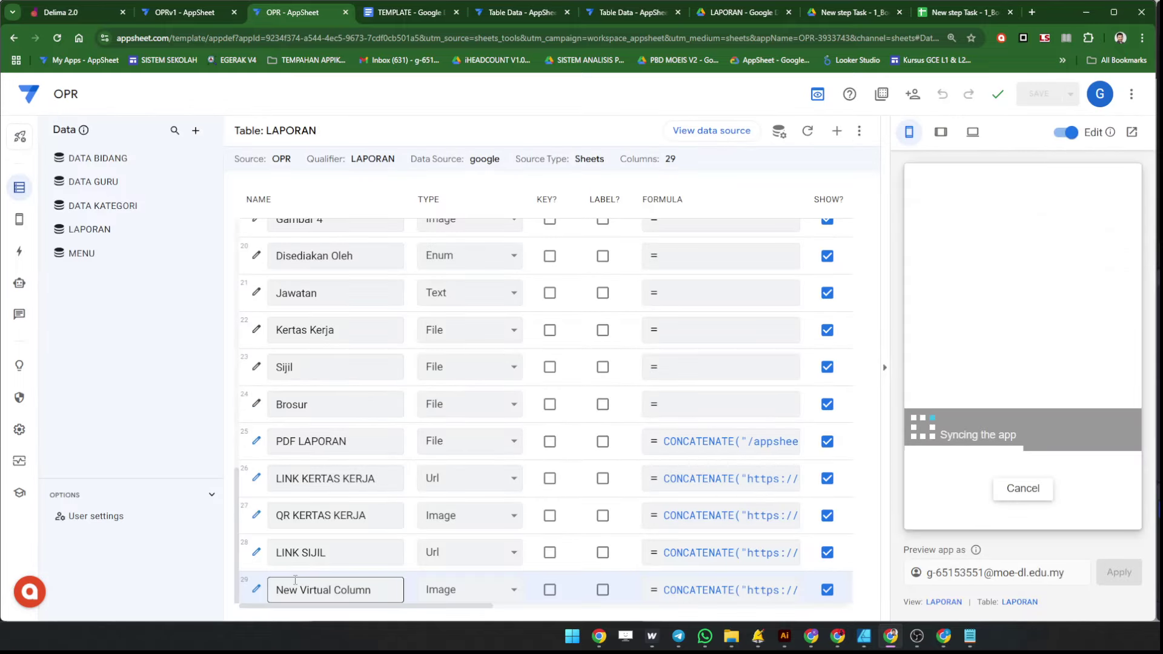
# Rename the last virtual column of the LAPORAN table to QR SIJIL.
pyautogui.tripleClick(295, 580)
pyautogui.write('QR SIJIL')
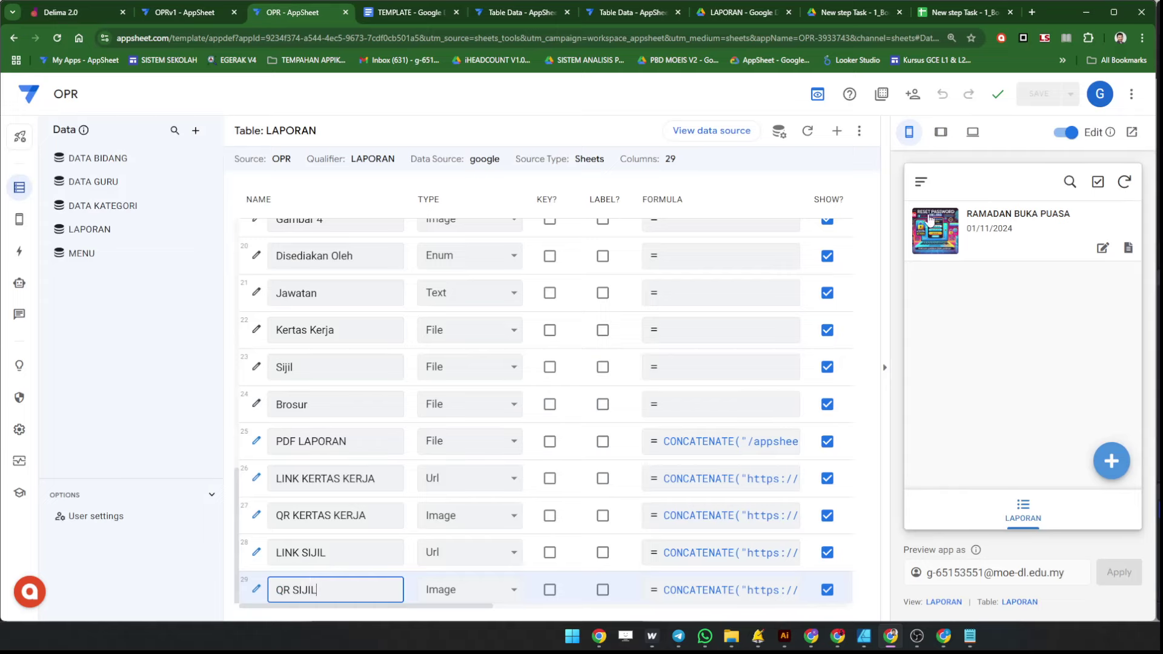
# Save the app and copy the name of the Brosur column in the LAPORAN table.
pyautogui.click(1038, 103)
pyautogui.click(1039, 103)
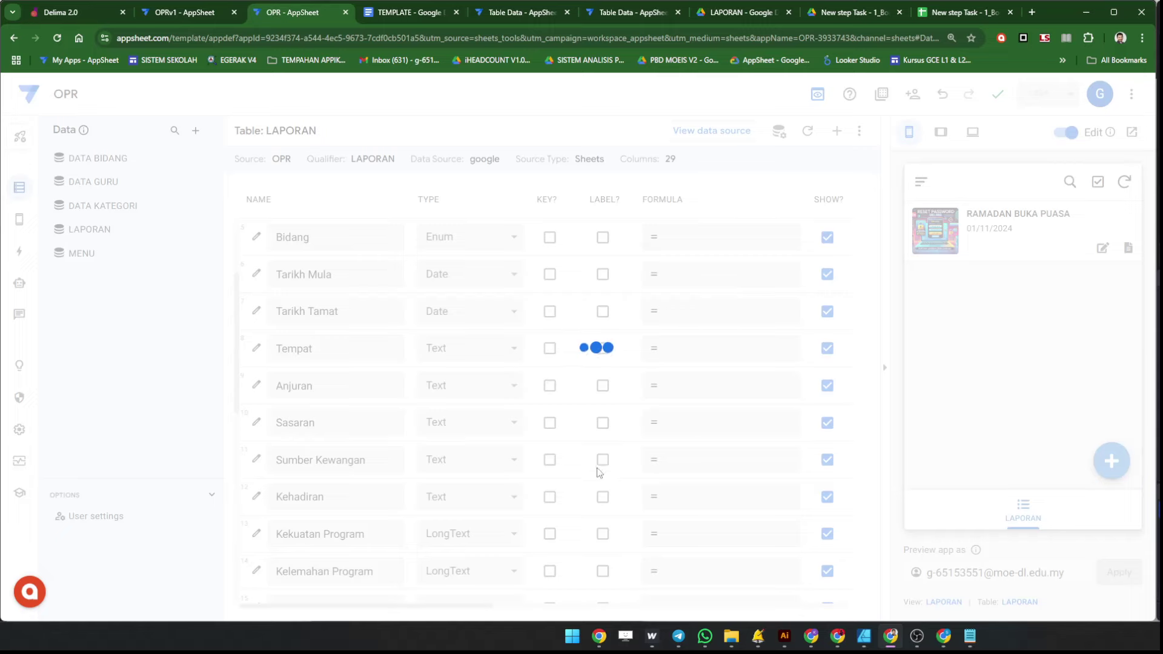
pyautogui.scroll(-5, 343, 553)
pyautogui.scroll(-2, 343, 553)
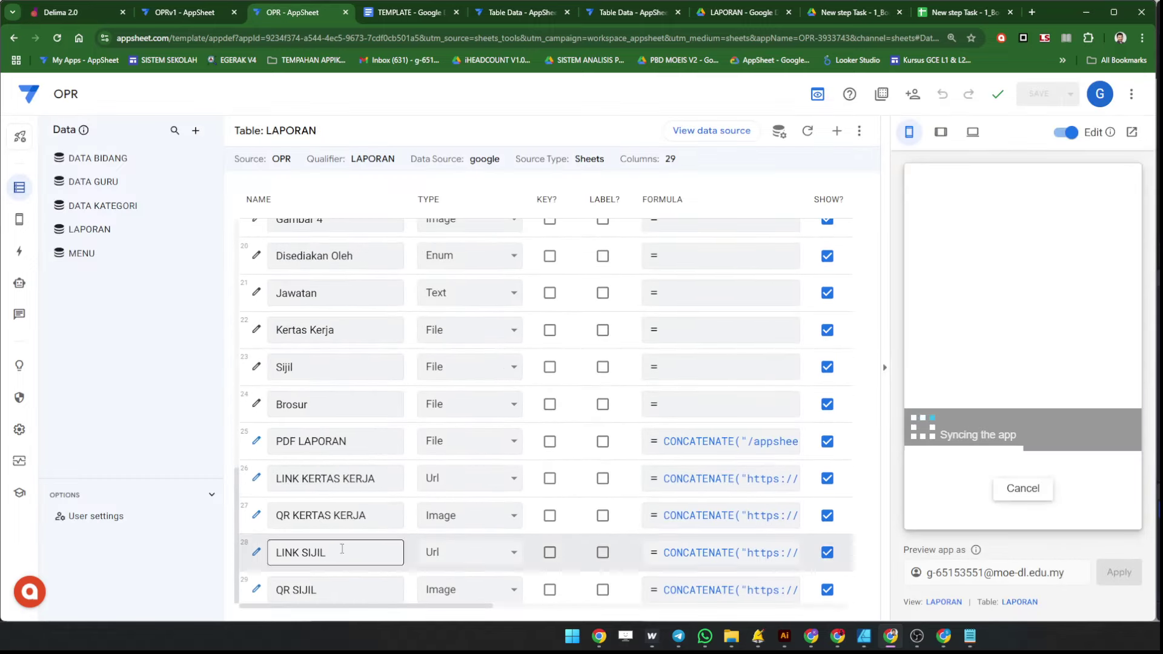
pyautogui.doubleClick(358, 405)
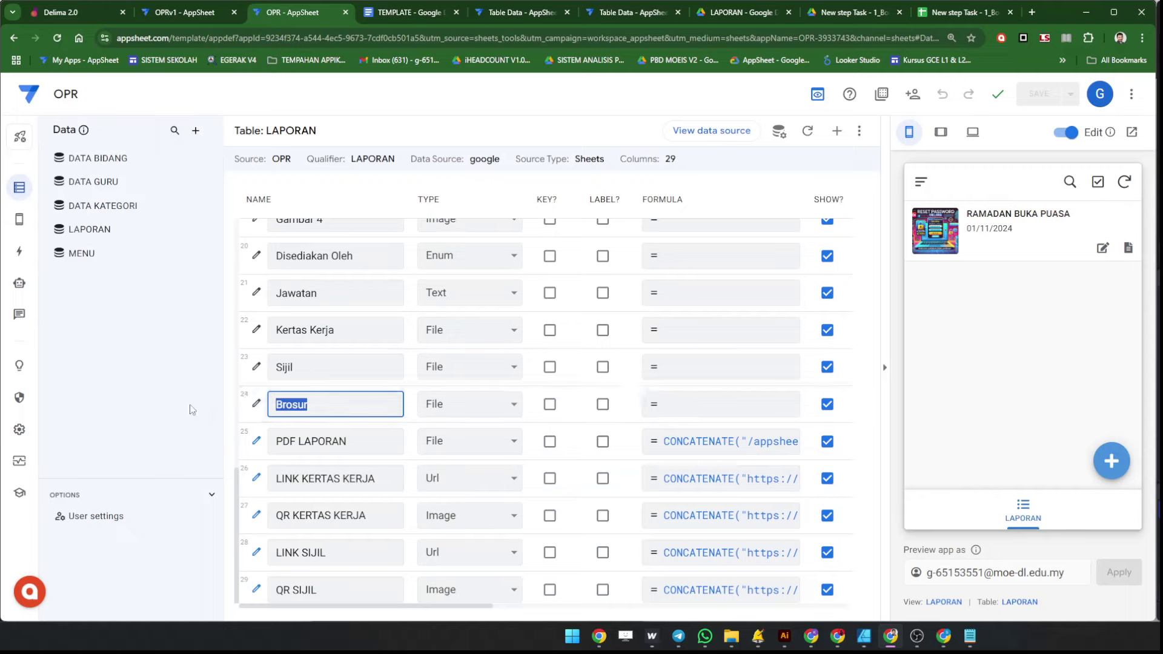
# Add a virtual column with the name LINK BROSUR to the LAPORAN table and open its app formula for editing.
pyautogui.click(837, 131)
pyautogui.hotkey('ctrl', 'a')
pyautogui.write('LINK B')
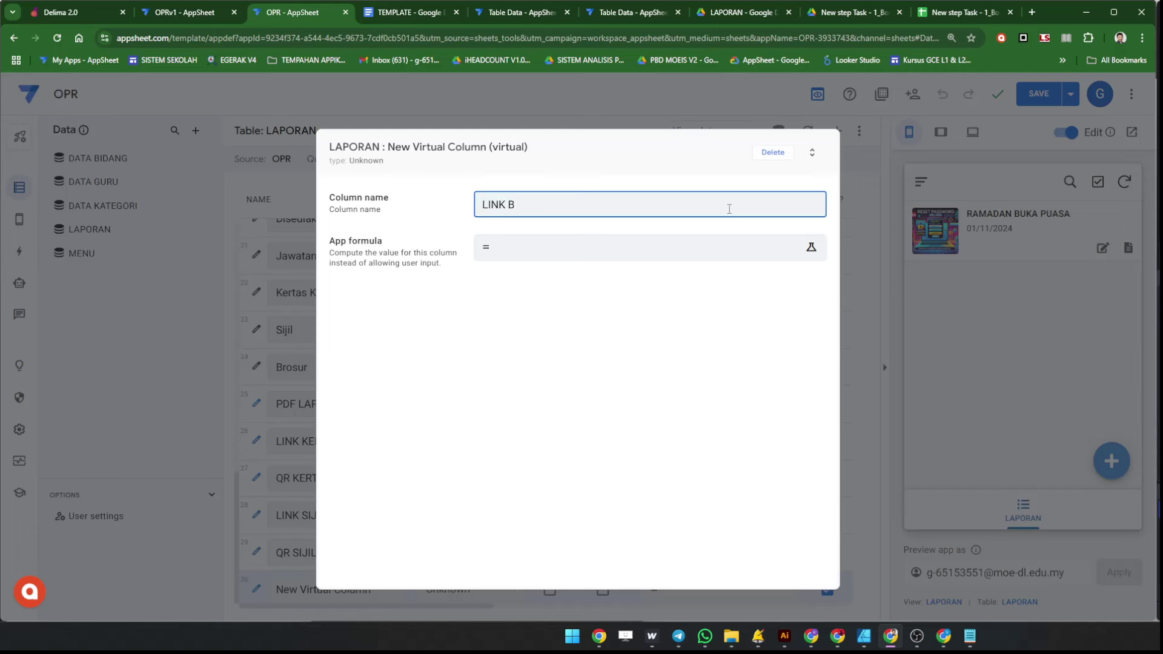
pyautogui.write('ROSUREUR')
pyautogui.click(731, 246)
pyautogui.press('super+v')
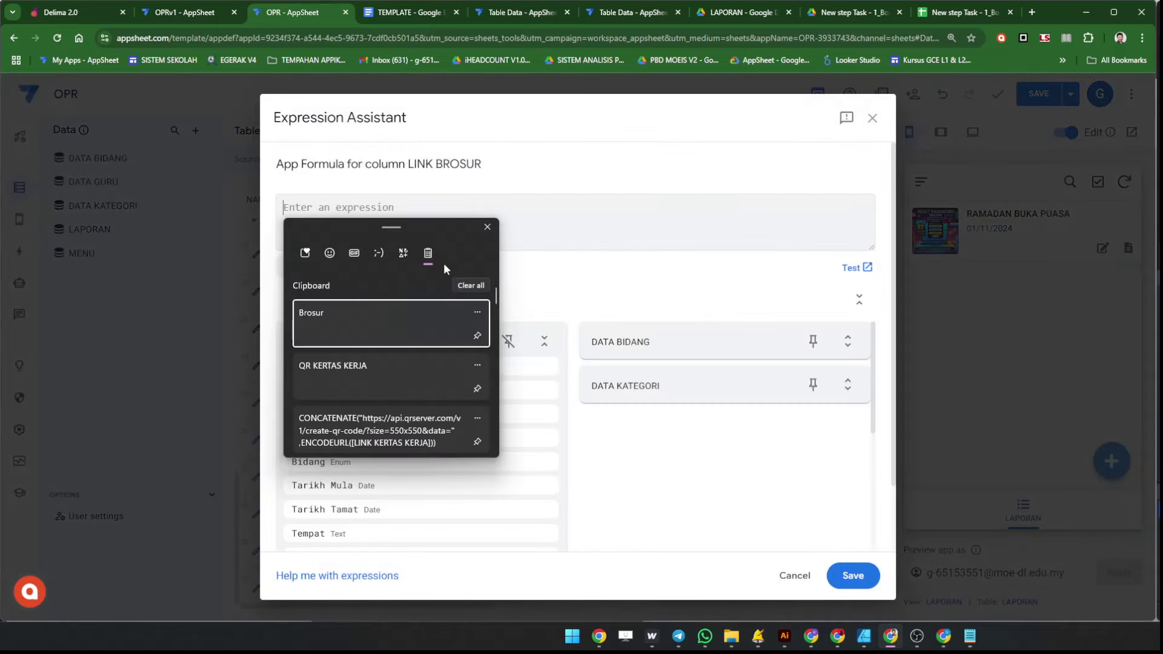
pyautogui.scroll(-1, 384, 393)
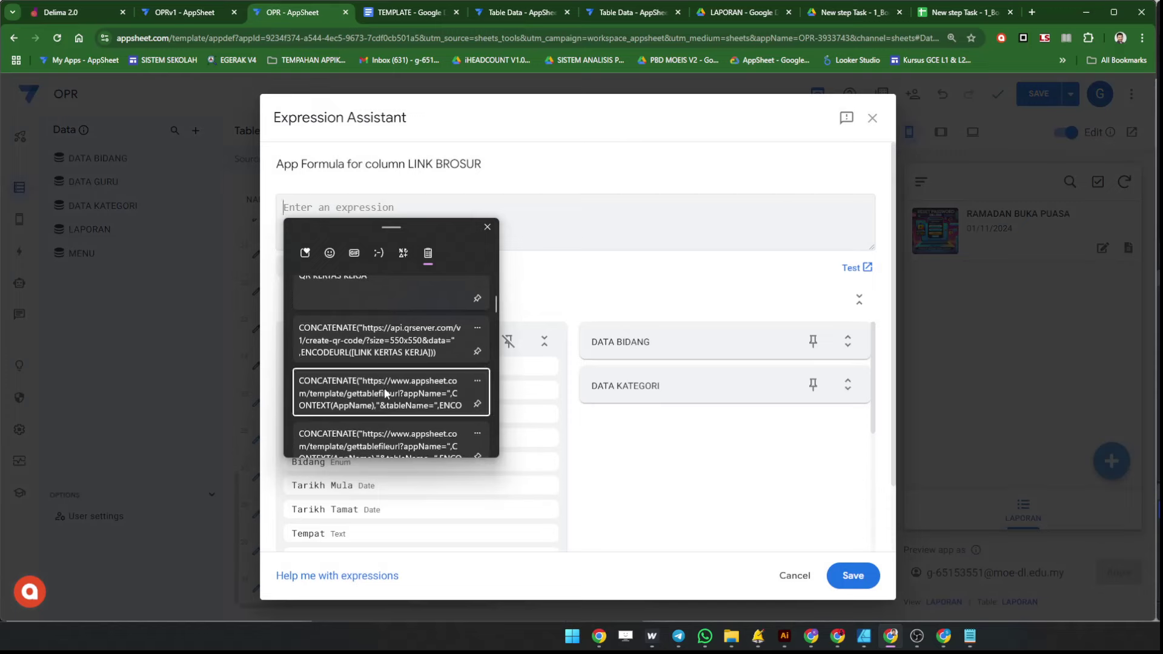
pyautogui.click(384, 393)
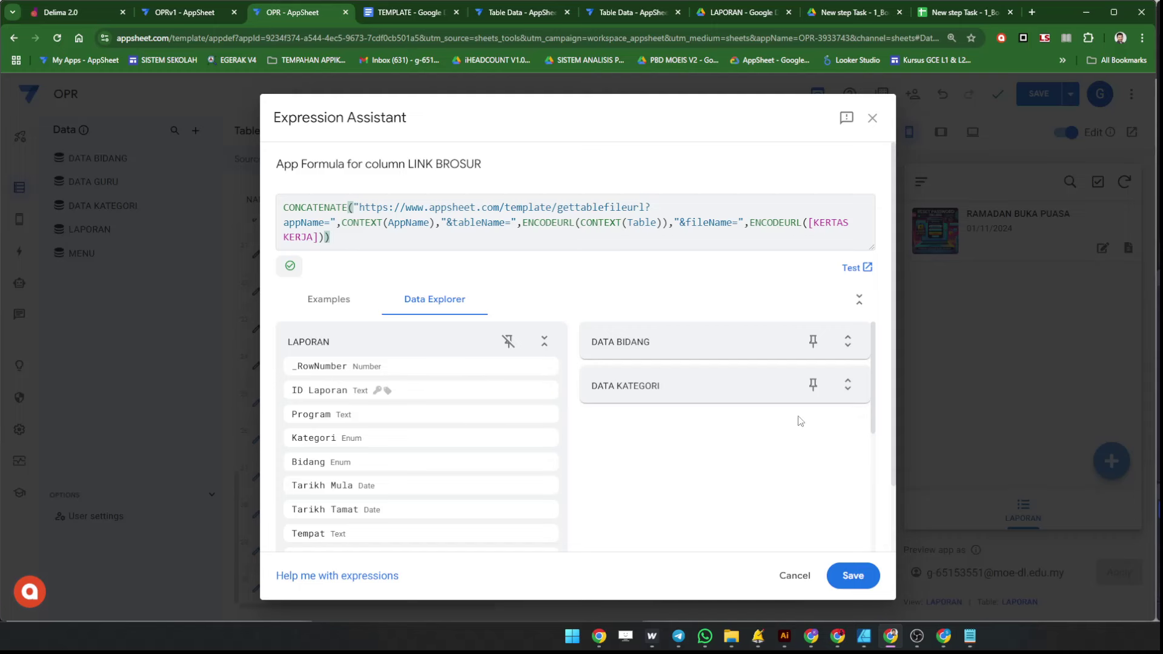
pyautogui.click(869, 580)
pyautogui.moveTo(815, 223); pyautogui.dragTo(310, 233)
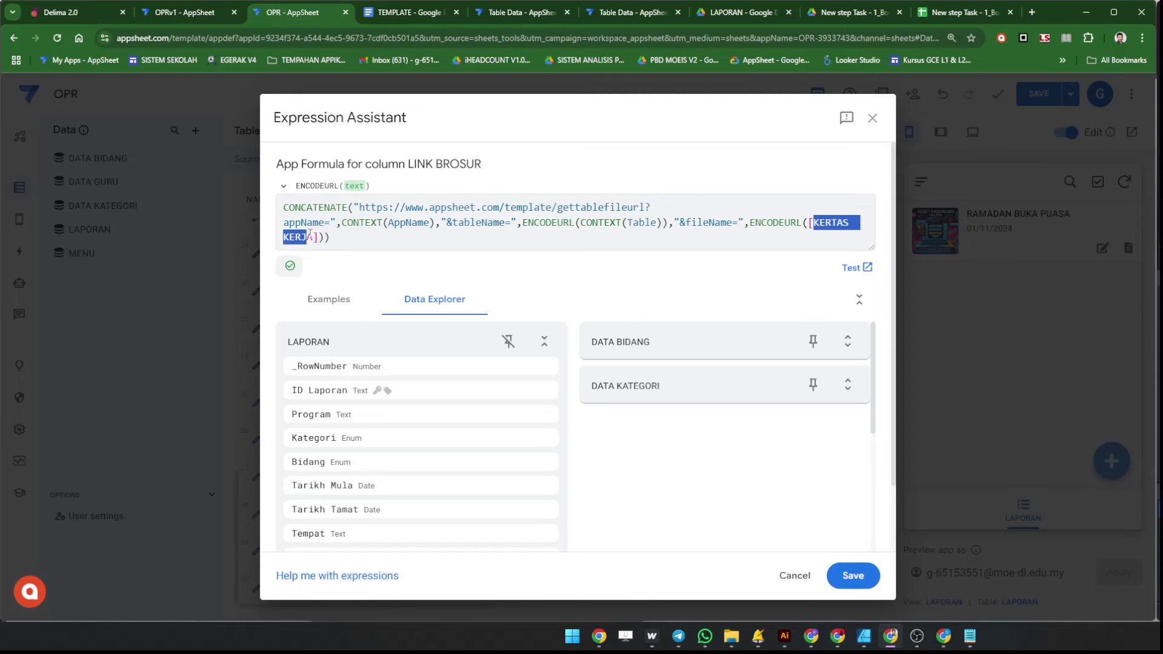
pyautogui.write('n')
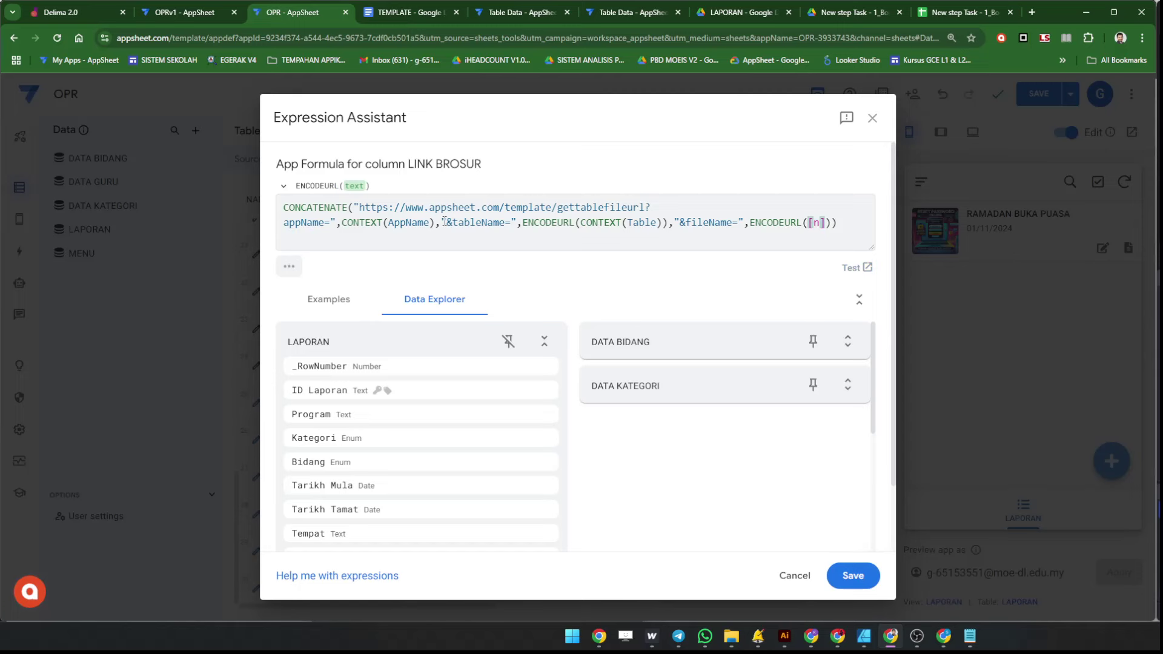
pyautogui.press('BackSpace')
pyautogui.write('bro')
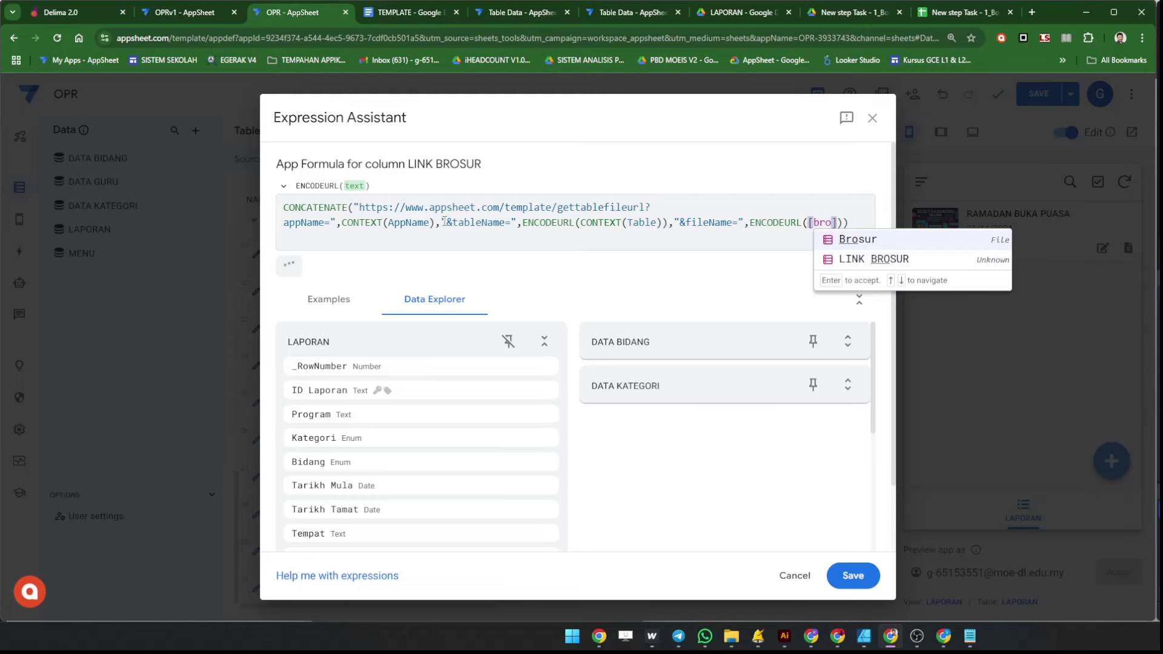
pyautogui.click(851, 240)
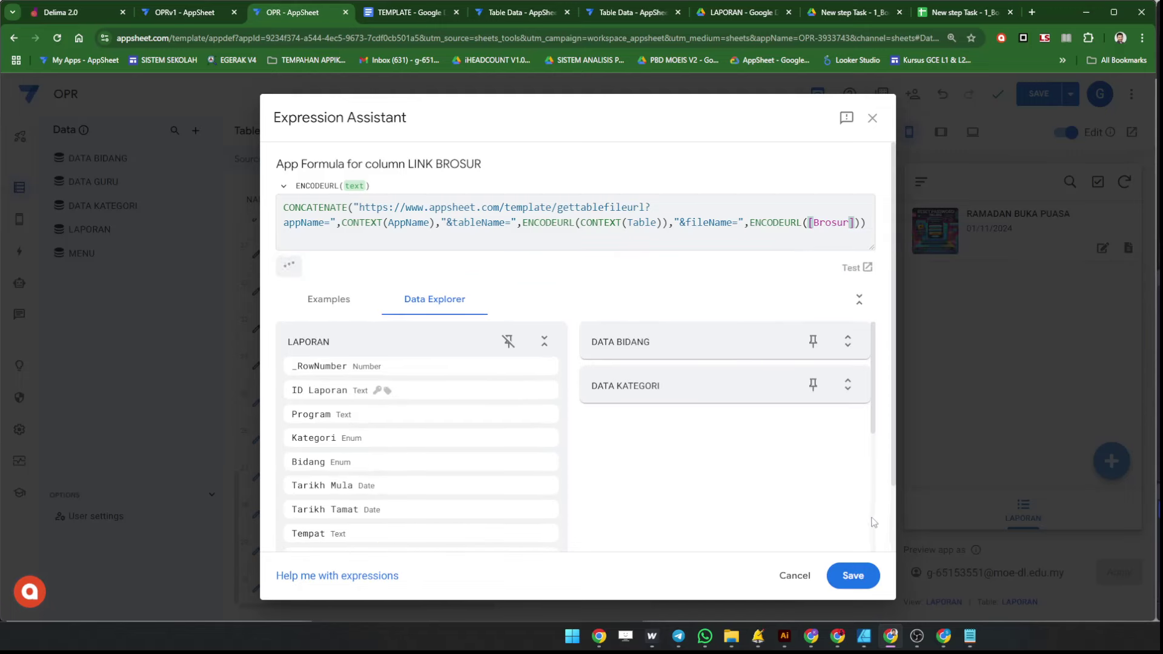
pyautogui.click(851, 575)
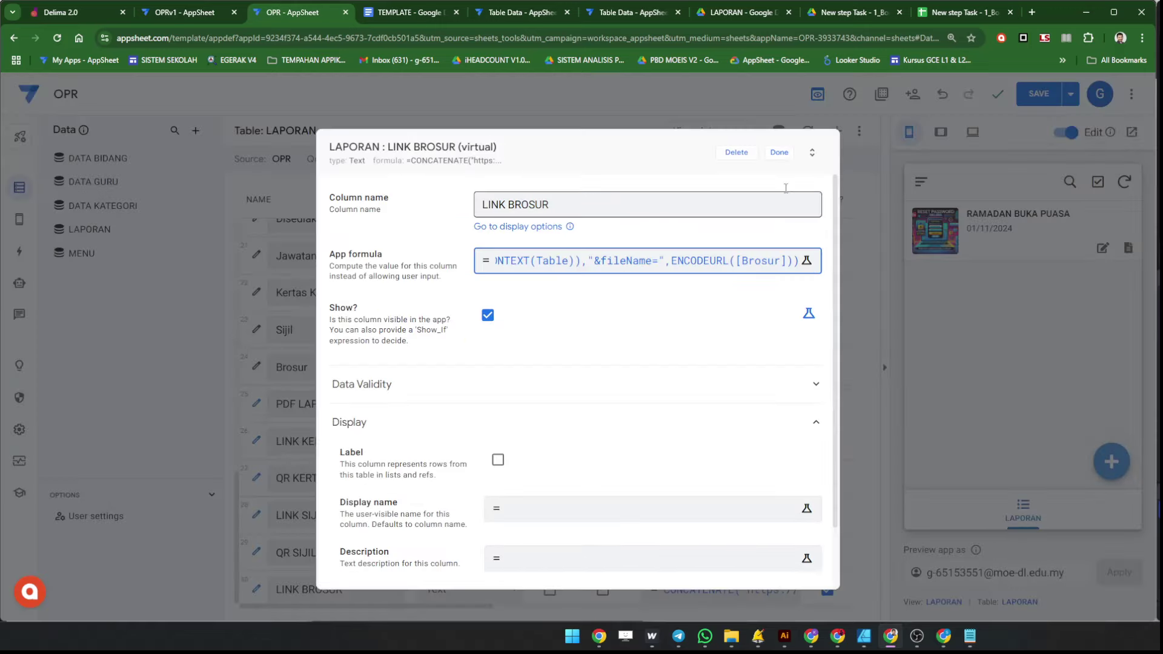
pyautogui.click(779, 152)
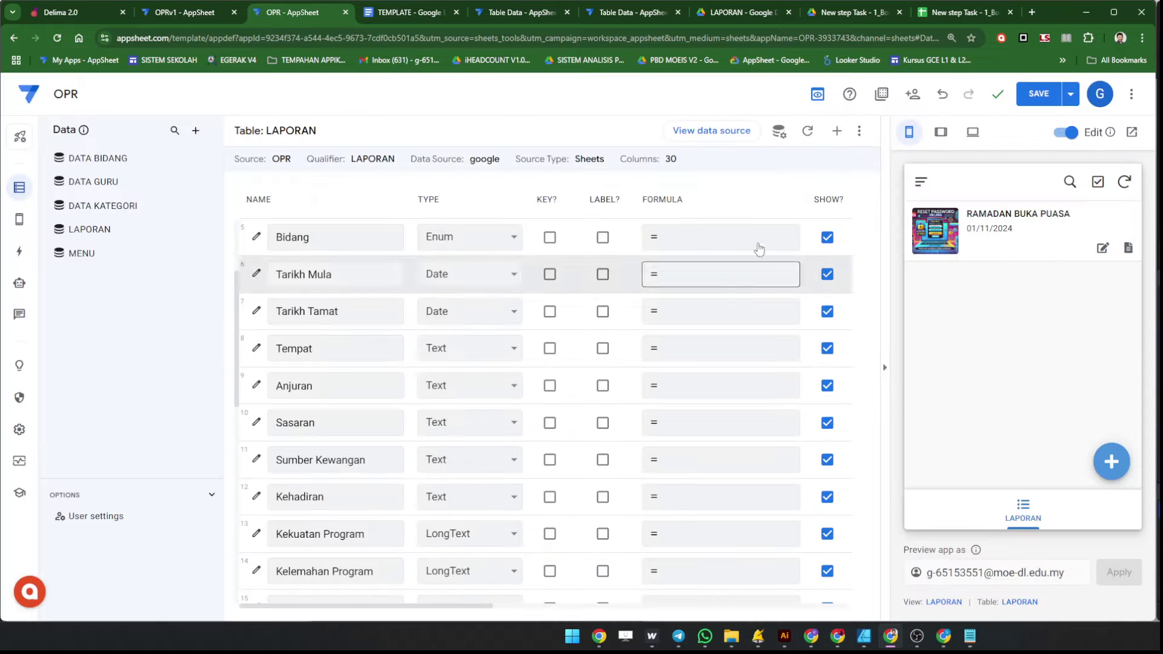
# Add another virtual column with the name QR BROSUR and open its app formula for editing.
pyautogui.click(836, 131)
pyautogui.hotkey('ctrl', 'a')
pyautogui.write('QR')
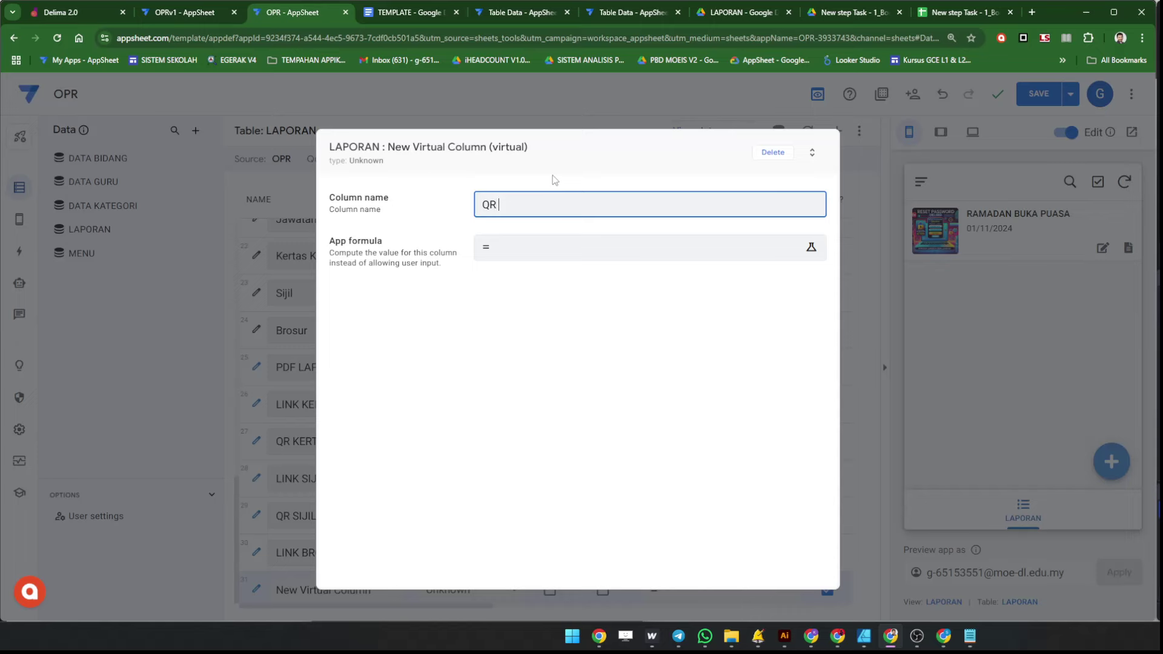
pyautogui.write(' BROSU')
pyautogui.click(545, 249)
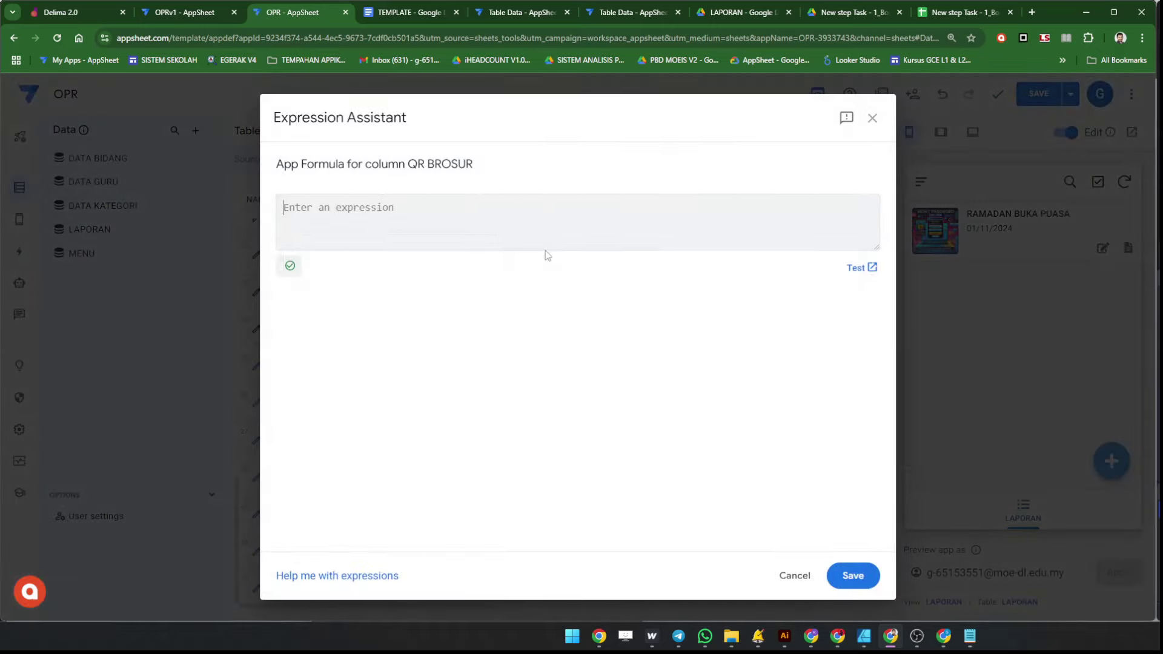
pyautogui.press('super+v')
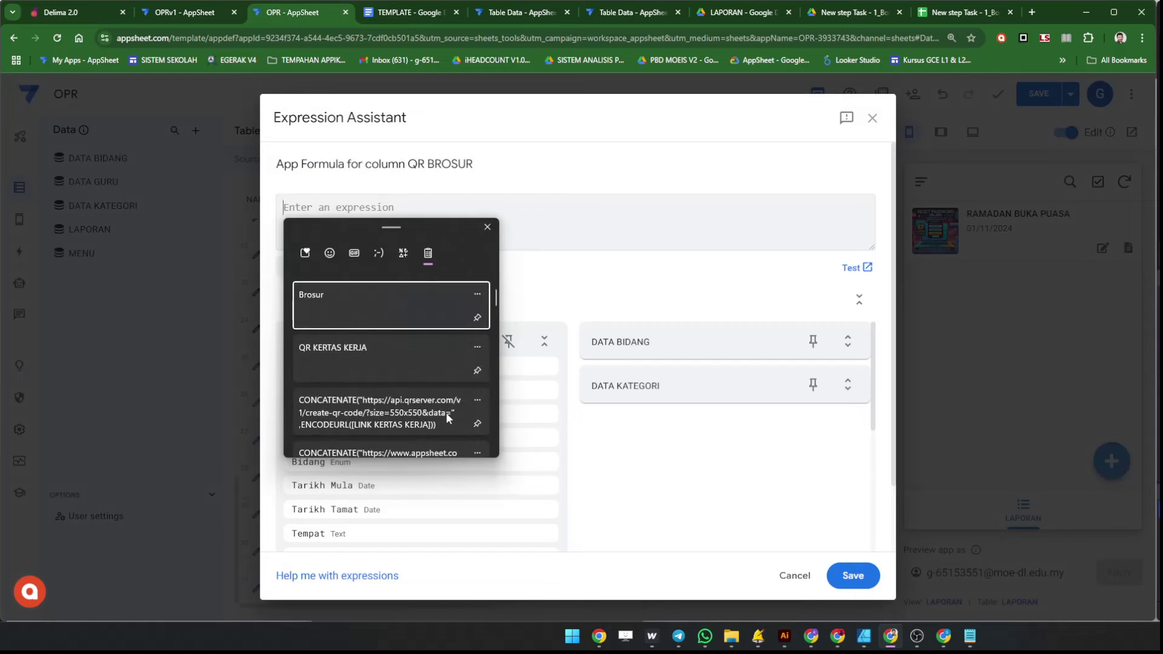
pyautogui.click(446, 413)
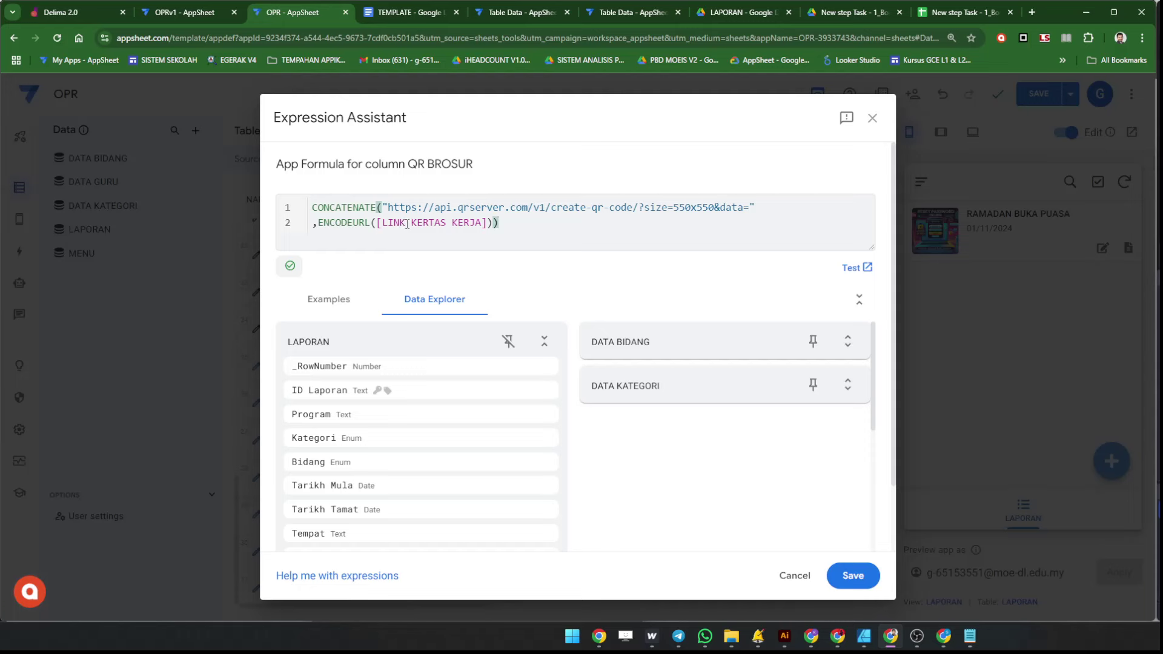
pyautogui.moveTo(408, 224); pyautogui.dragTo(480, 230)
pyautogui.press('BackSpace')
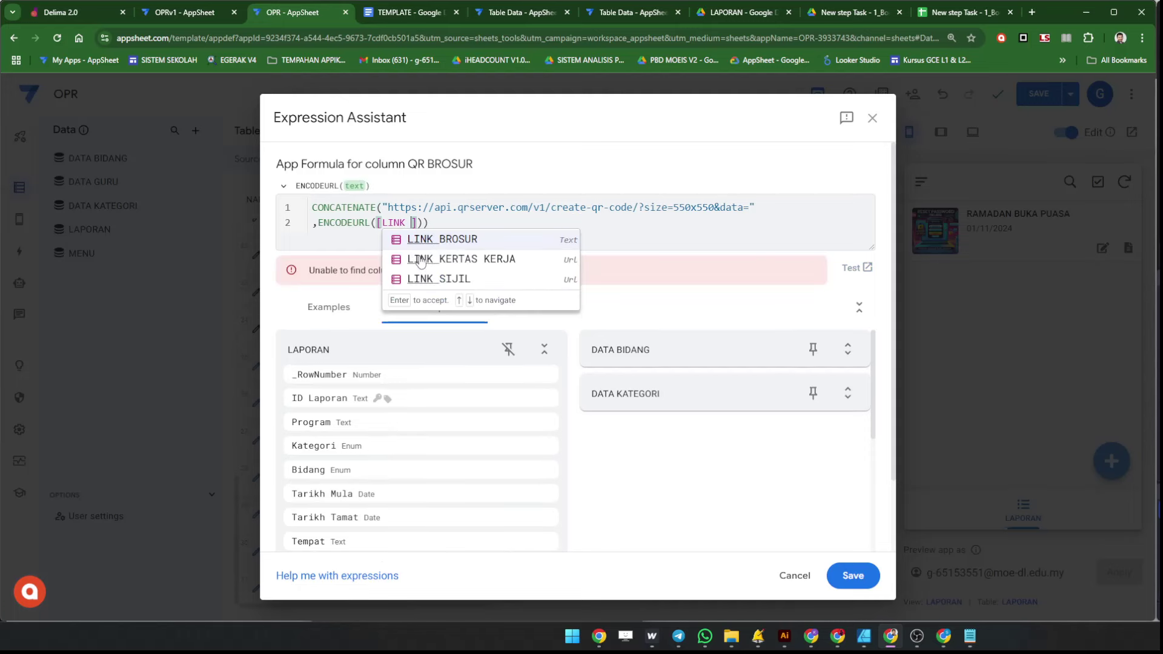
pyautogui.press('Down')
pyautogui.press('Up')
pyautogui.press('Return')
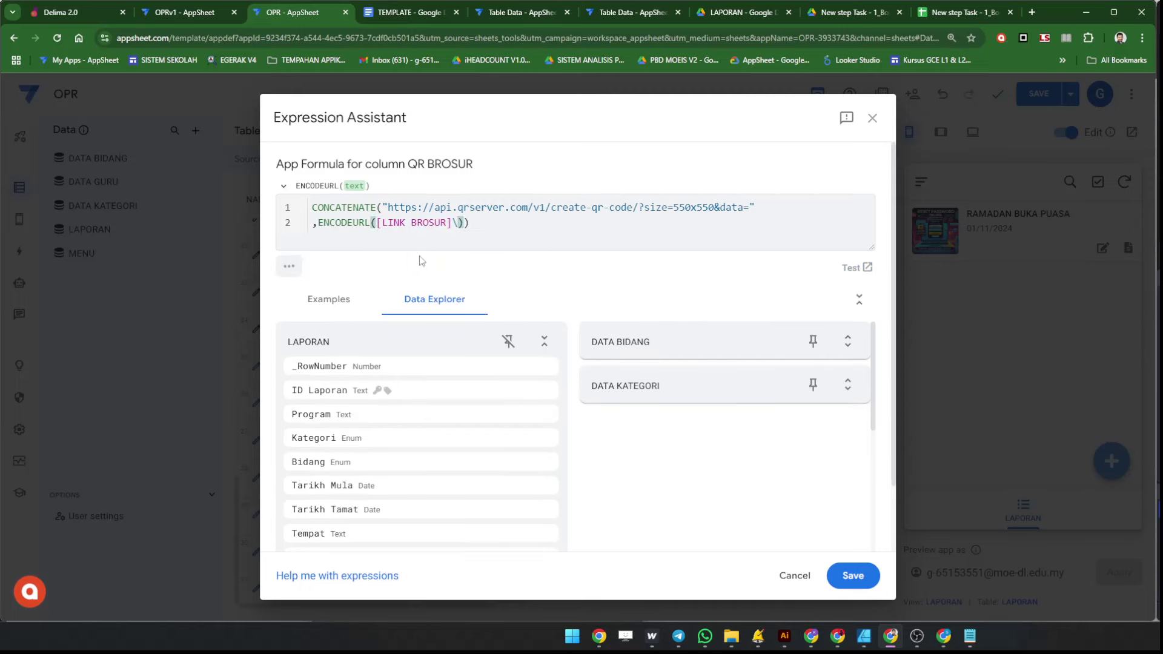
pyautogui.press('BackSpace')
pyautogui.click(850, 575)
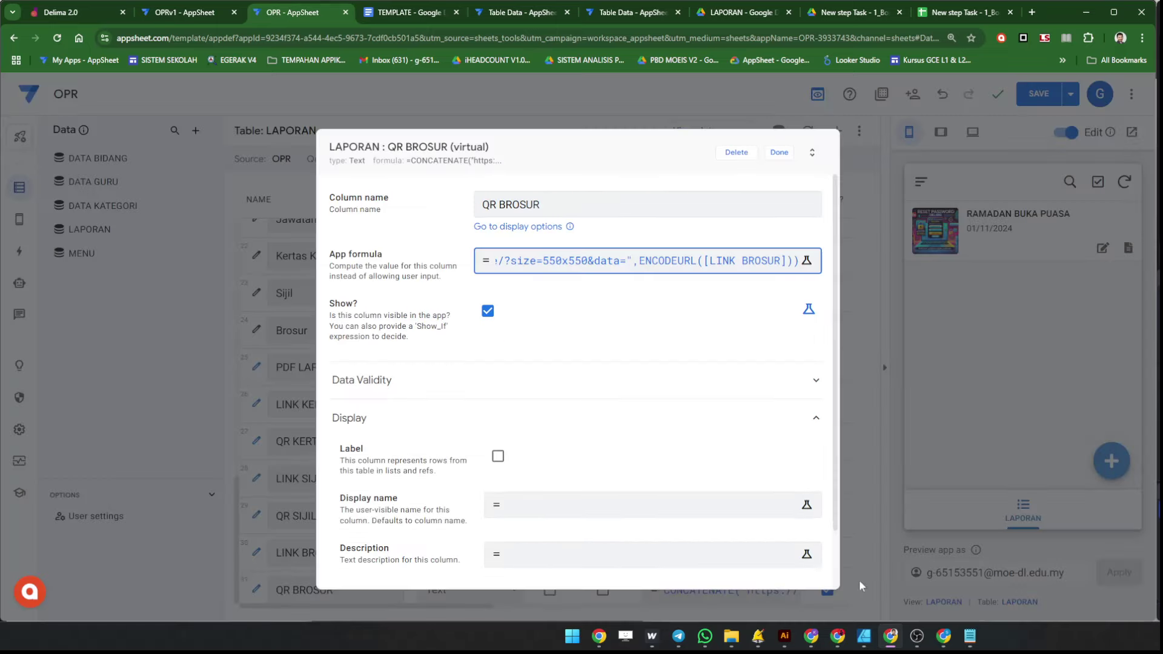
pyautogui.click(781, 152)
# Set the LINK BROSUR column's type to Url and the QR BROSUR column's type to Image, and save the app.
pyautogui.scroll(-3, 444, 548)
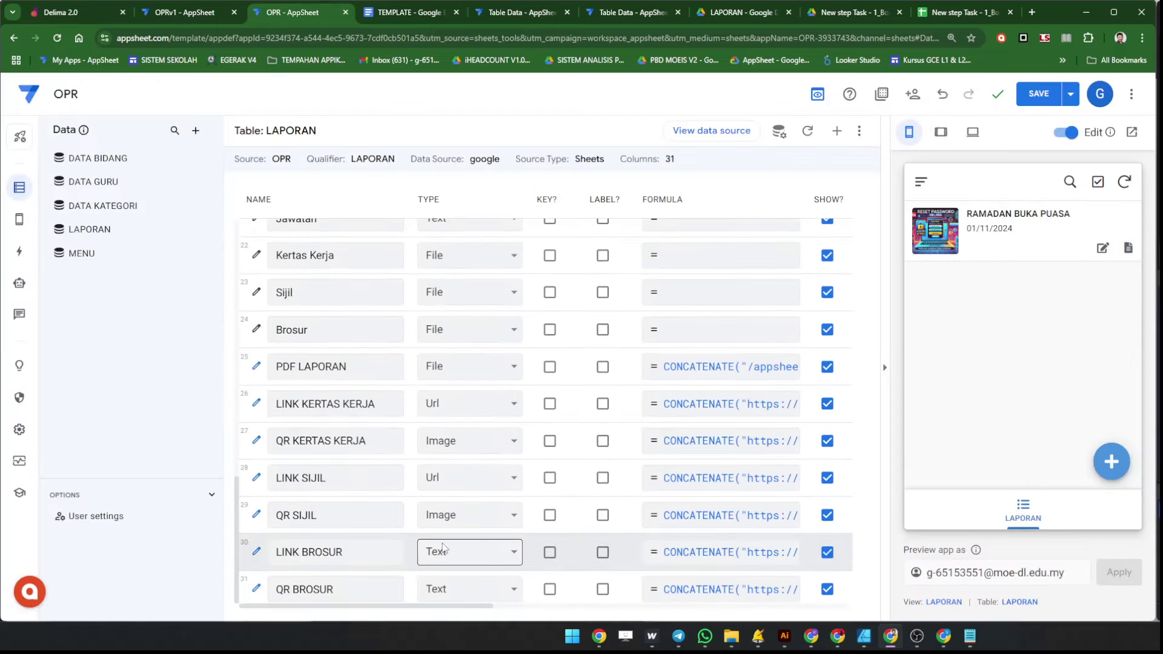
pyautogui.click(445, 560)
pyautogui.press('Down')
pyautogui.press('Down')
pyautogui.press('Down')
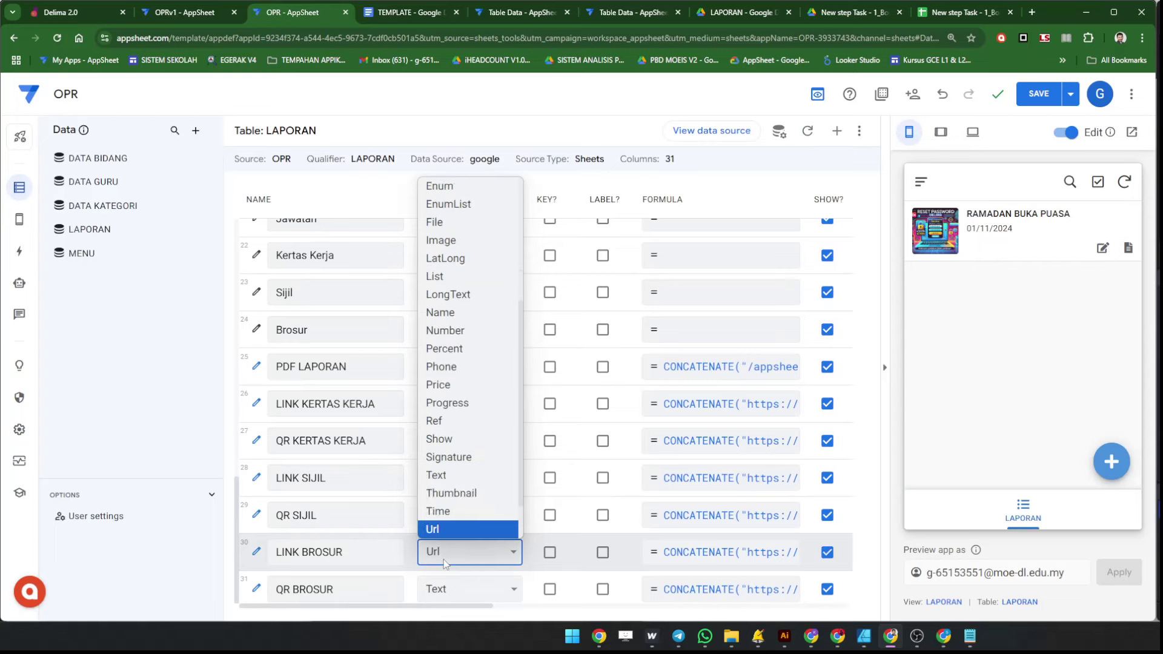
pyautogui.press('Return')
pyautogui.click(448, 585)
pyautogui.press('i')
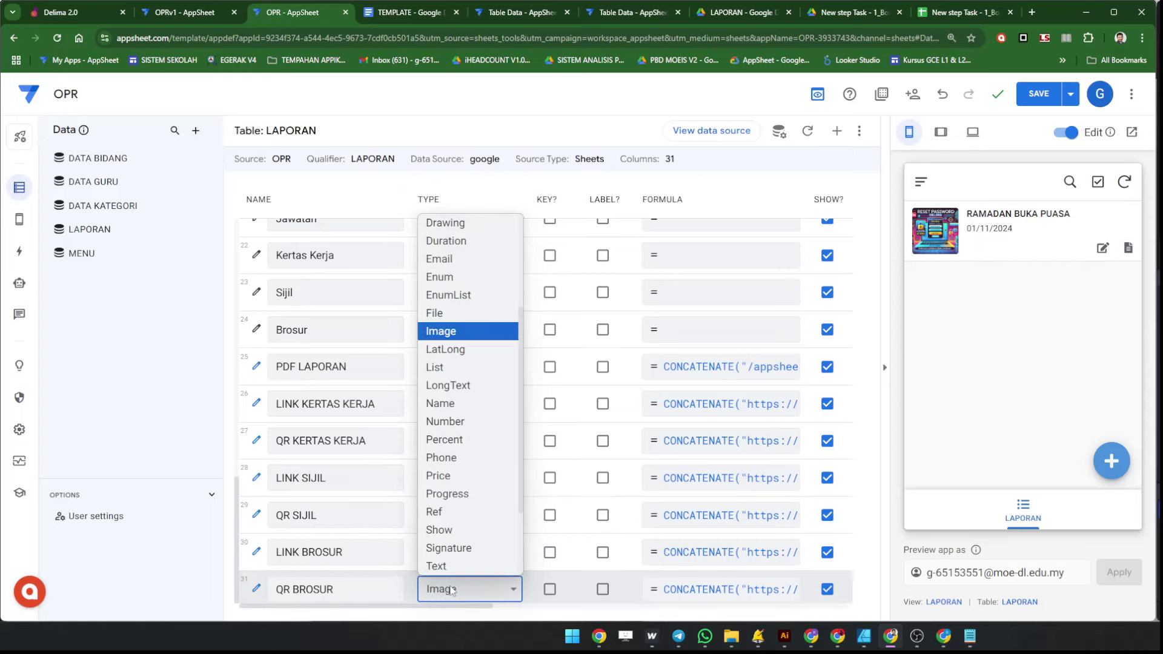
pyautogui.click(542, 605)
pyautogui.moveTo(542, 608); pyautogui.dragTo(260, 607)
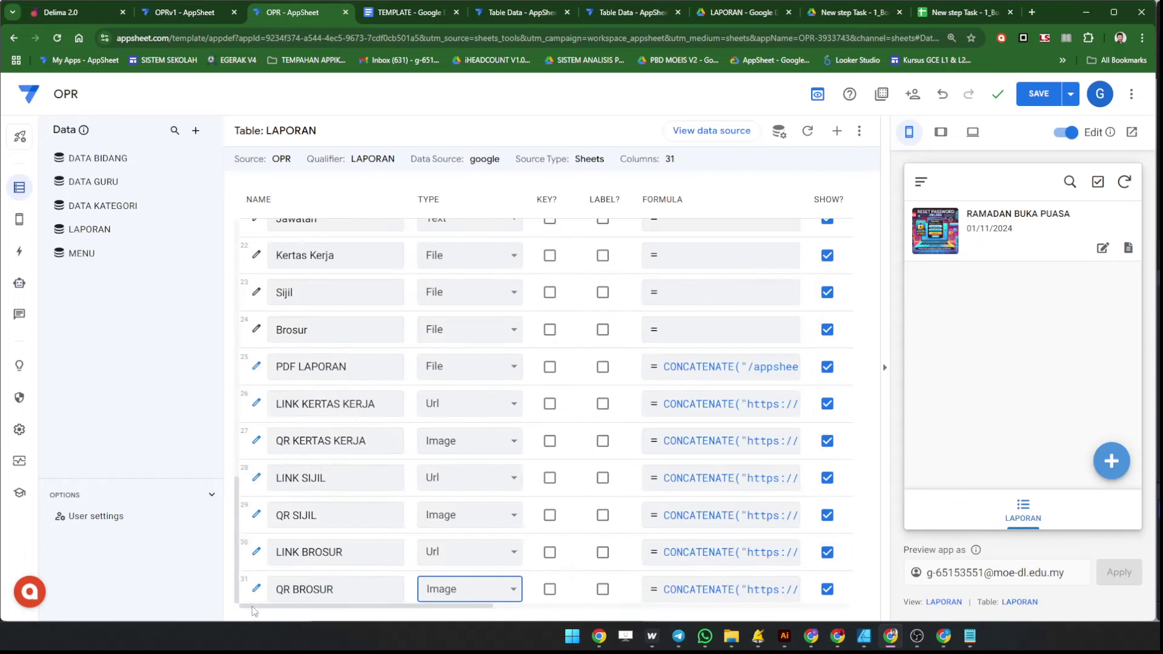
pyautogui.click(1038, 94)
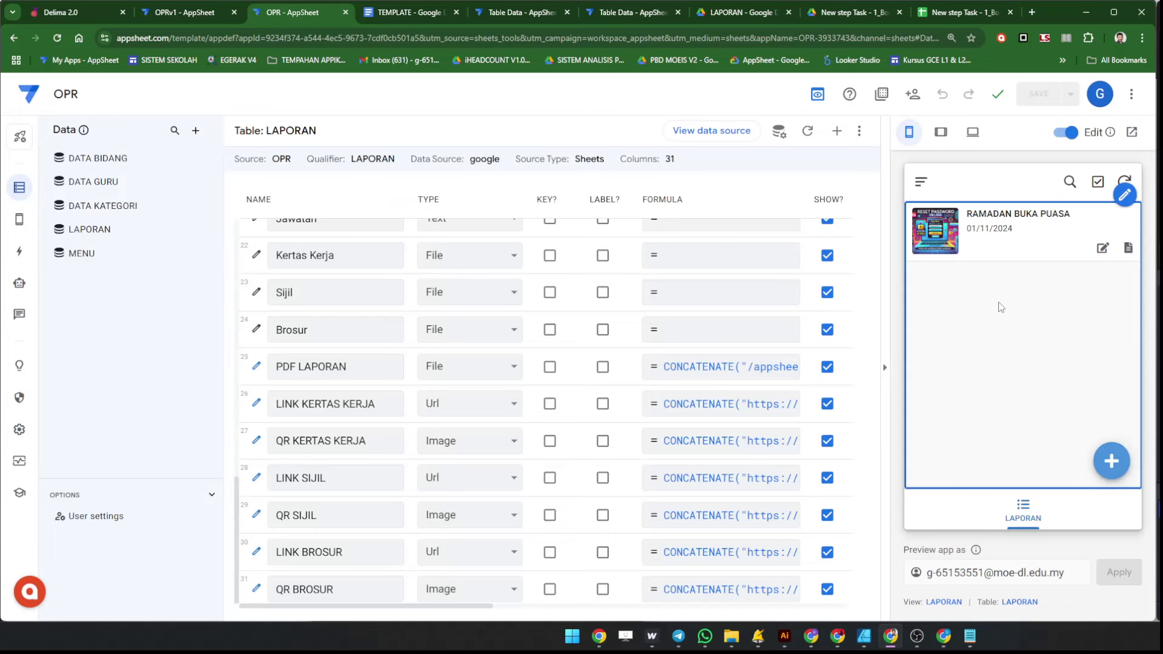
# Copy the QR SIJIL column name and switch to the TEMPLATE document in Google Docs.
pyautogui.tripleClick(334, 519)
pyautogui.hotkey('ctrl', 'c')
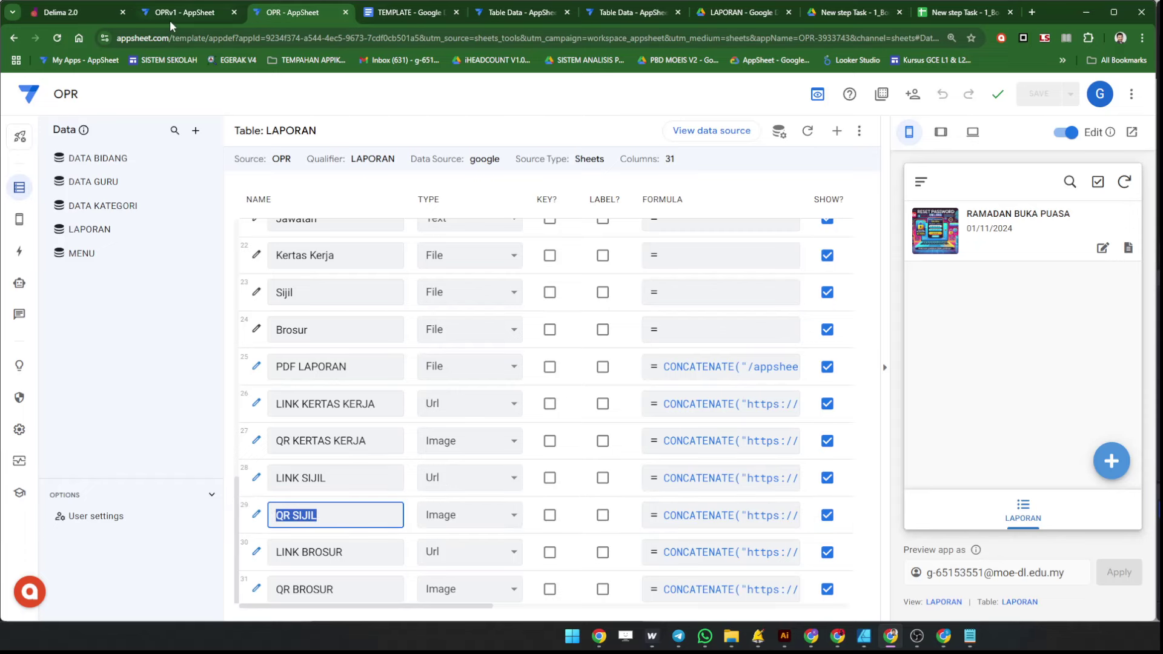
pyautogui.click(170, 13)
pyautogui.click(291, 13)
pyautogui.click(380, 13)
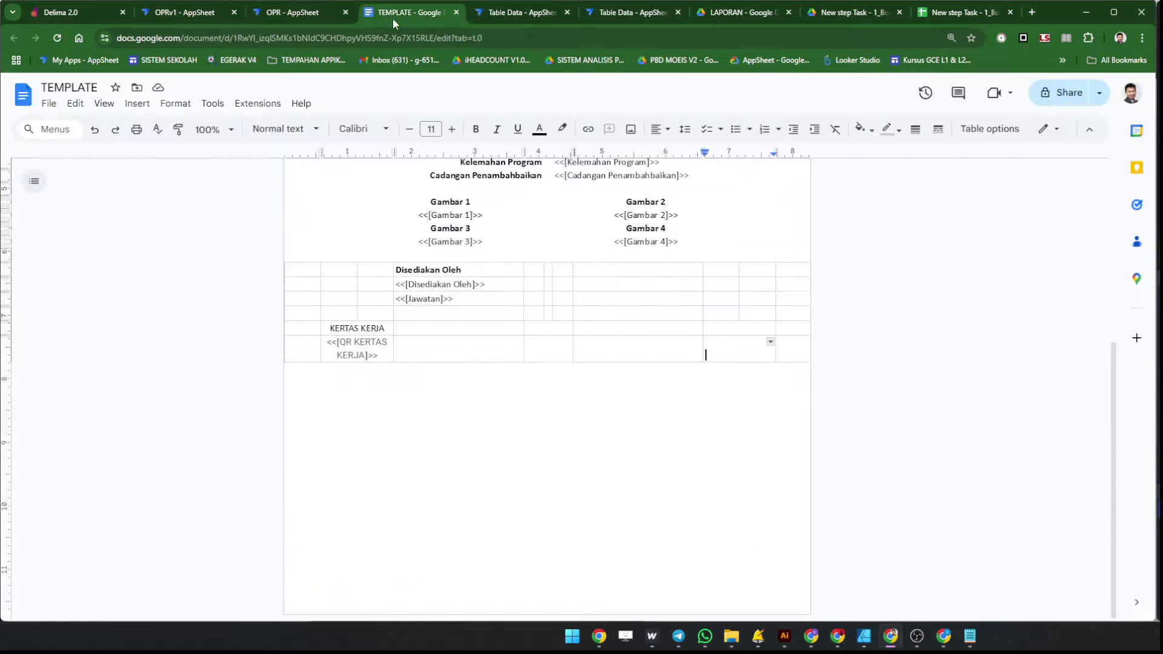
# Enter the heading SIJIL in the middle cell of the KERTAS KERJA row and the placeholder <<[QR SIJIL]>> in the cell below.
pyautogui.click(550, 327)
pyautogui.write('SII')
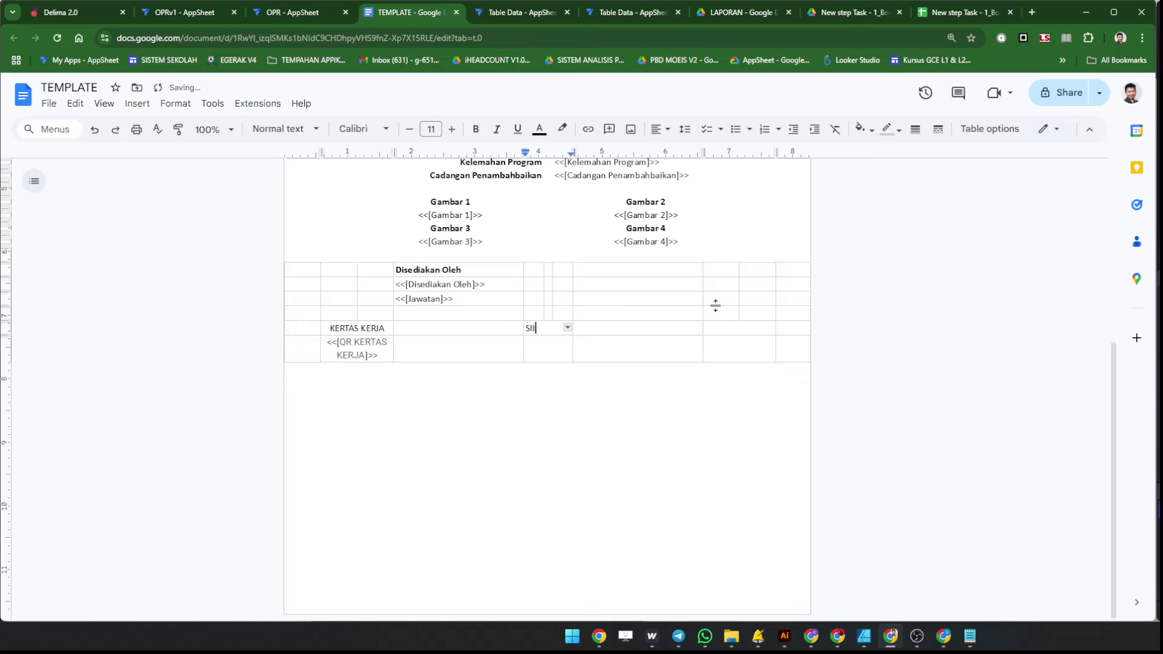
pyautogui.press('Down')
pyautogui.write('<')
pyautogui.hotkey('ctrl', 'v')
# Copy the QR BROSUR column name from the LAPORAN table in AppSheet and return to the TEMPLATE document.
pyautogui.hotkey('alt', 'Tab')
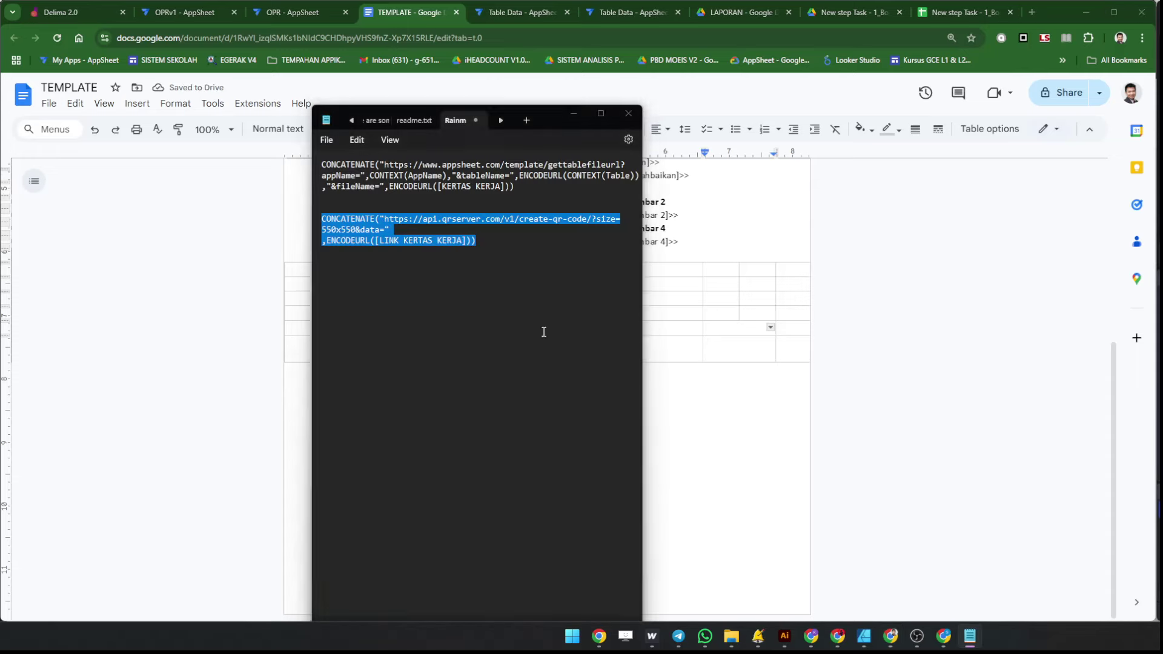
pyautogui.hotkey('alt', 'Tab')
pyautogui.click(300, 13)
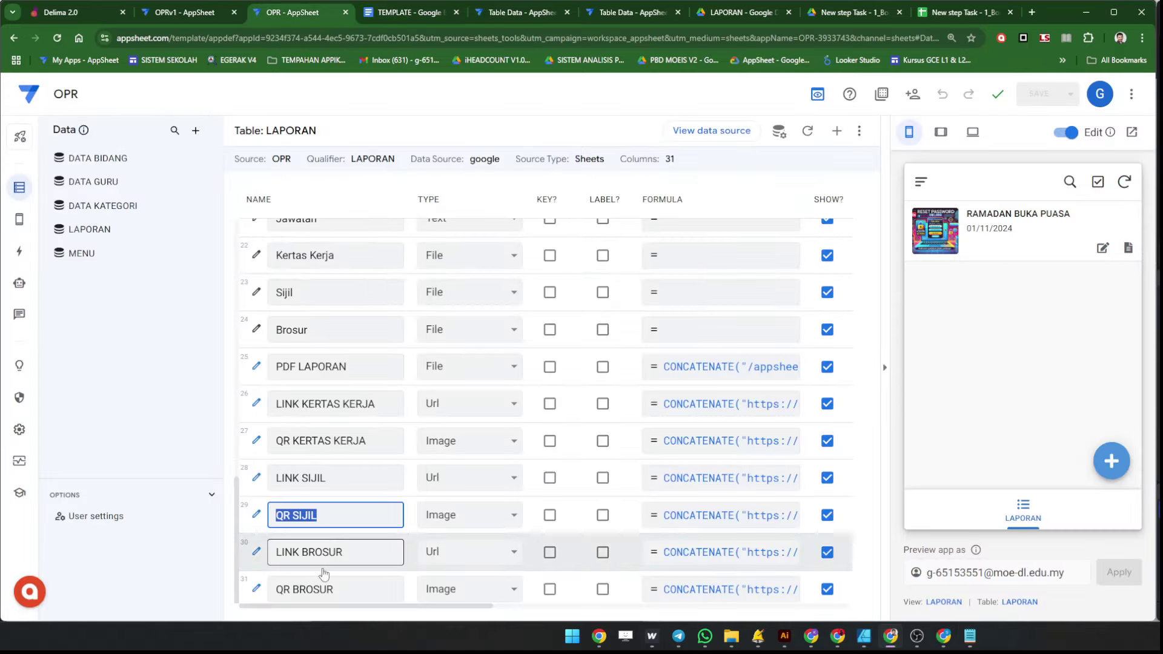
pyautogui.tripleClick(321, 588)
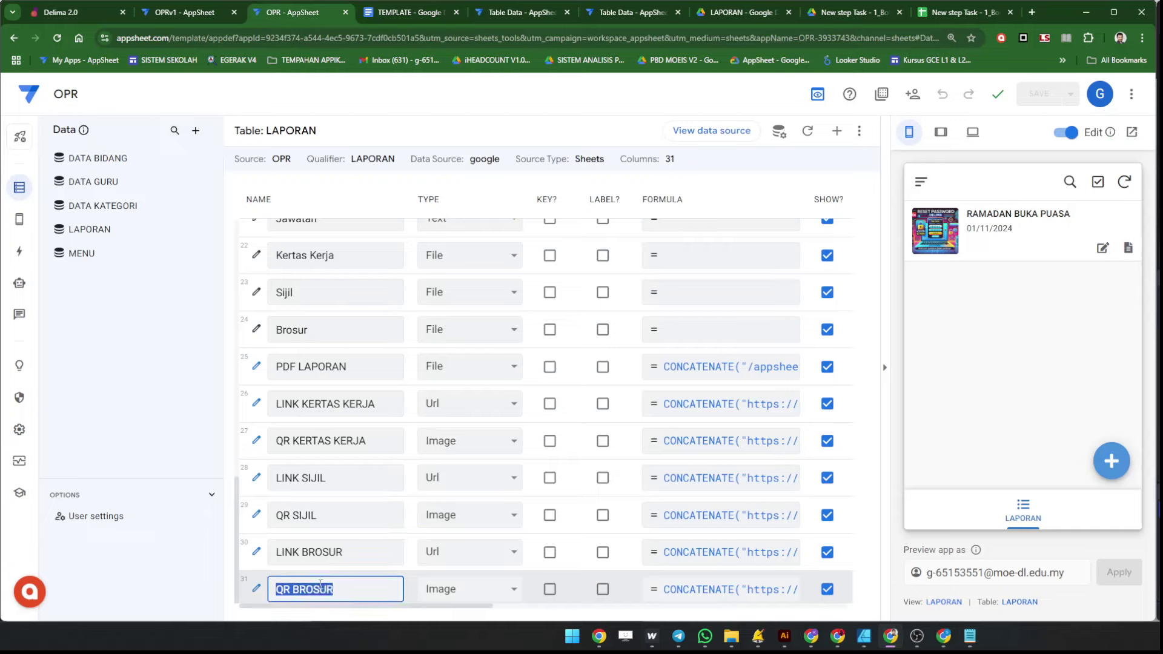
pyautogui.click(188, 16)
pyautogui.click(301, 16)
pyautogui.click(400, 13)
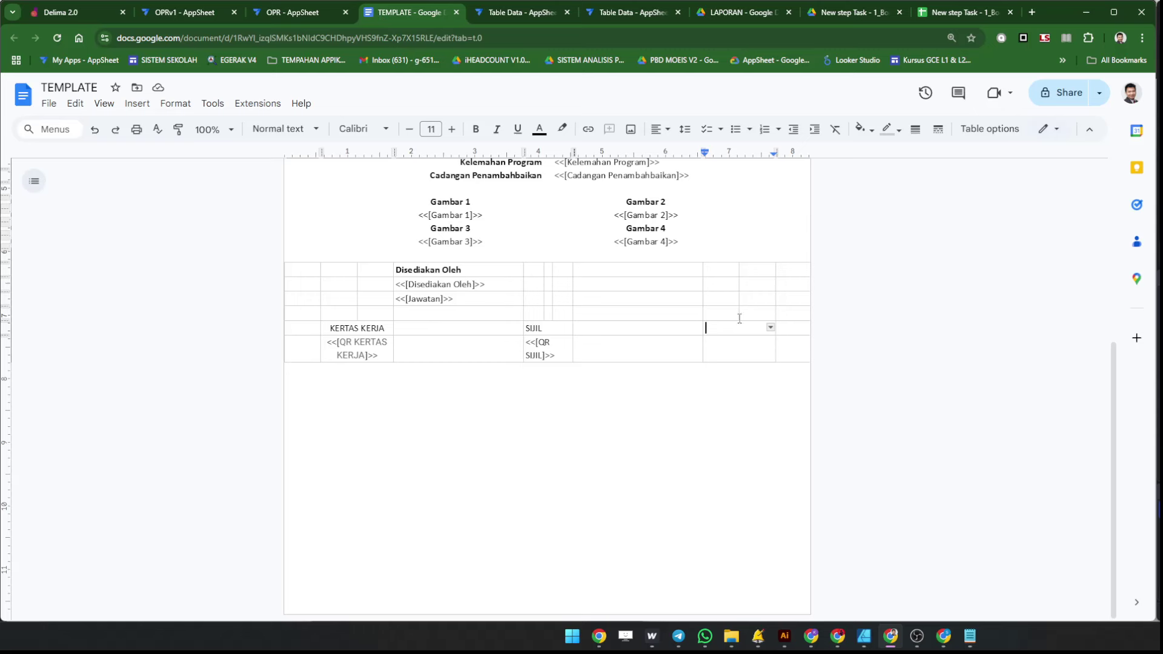
# Enter the heading BROSUR in the cell further along the SIJIL row and the placeholder <<[QR BROSUR]>> in the cell below.
pyautogui.click(740, 331)
pyautogui.write('BROSUR')
pyautogui.press('Down')
pyautogui.write('<<[')
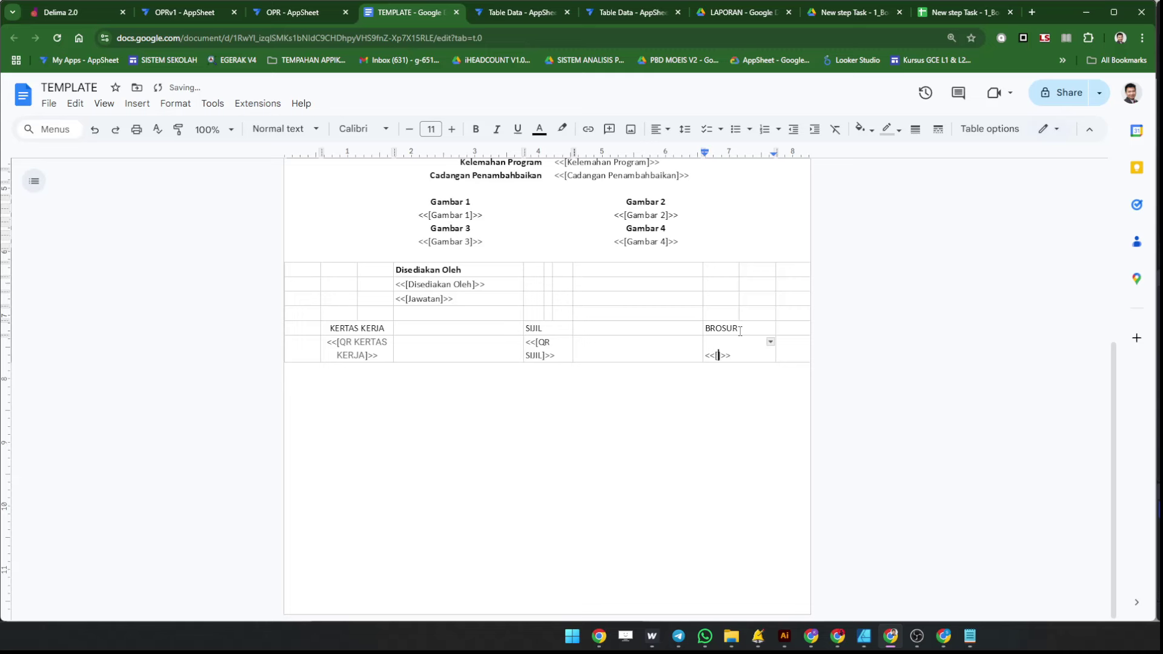
pyautogui.write('QR BROSUR')
# Center the text of the SIJIL heading cell and the <<[QR SIJIL]>> cell below it.
pyautogui.moveTo(566, 330); pyautogui.dragTo(561, 354)
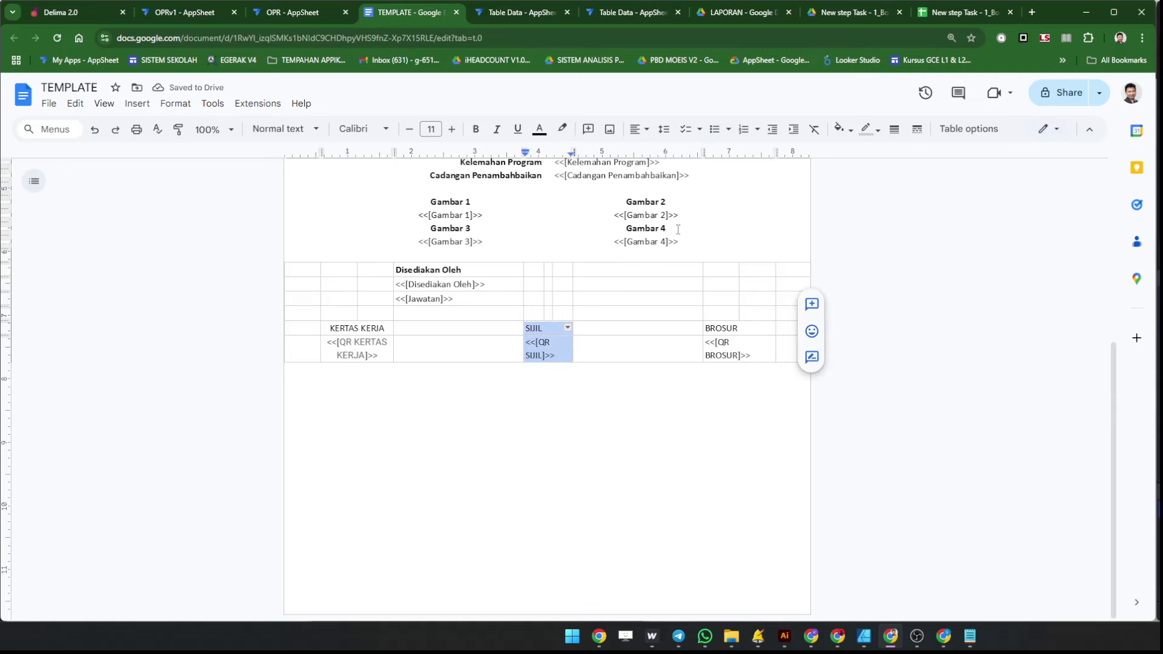
pyautogui.click(647, 135)
pyautogui.click(653, 157)
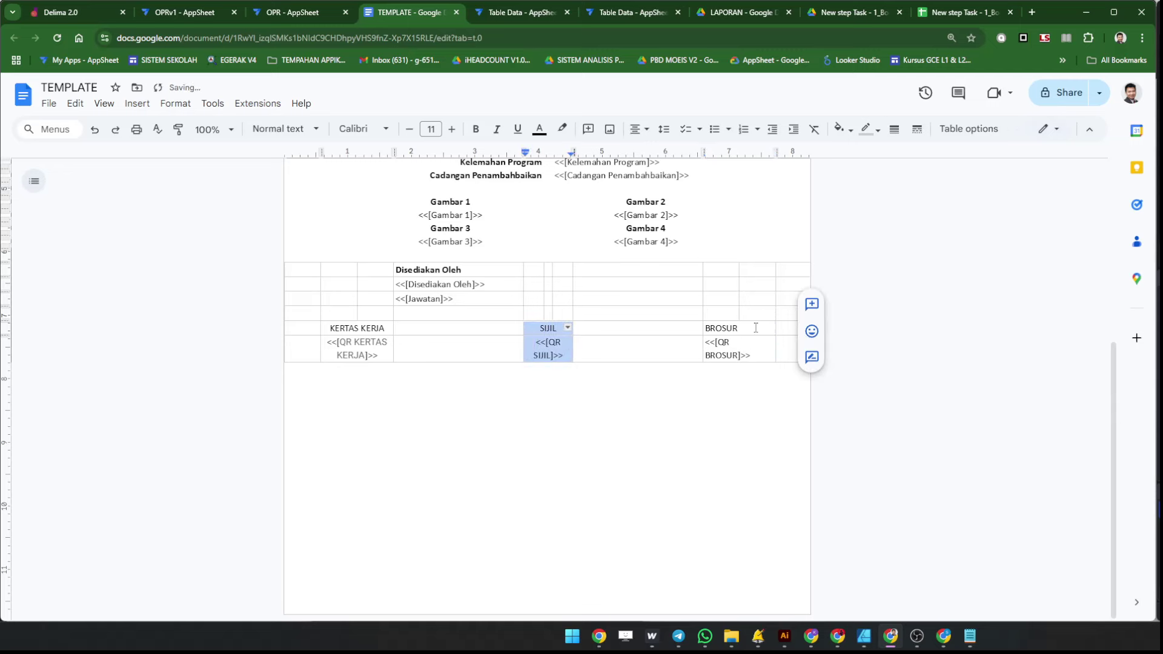
# Center the text of the BROSUR heading cell and the <<[QR BROSUR]>> cell below it.
pyautogui.moveTo(756, 328); pyautogui.dragTo(751, 355)
pyautogui.click(647, 129)
pyautogui.click(654, 160)
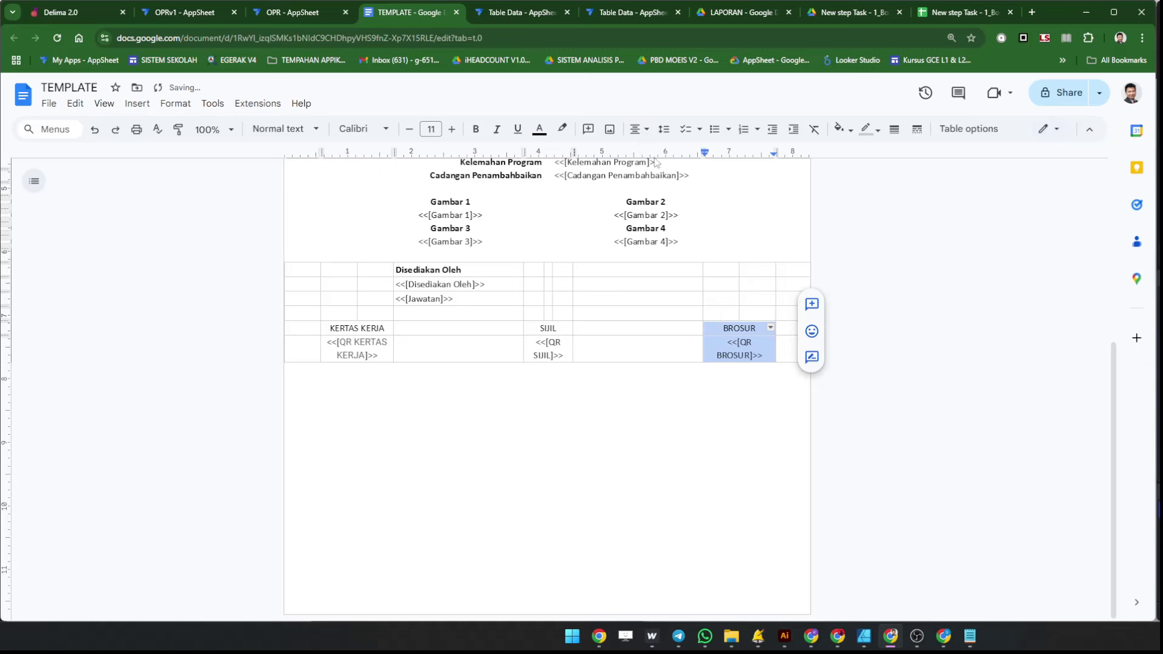
pyautogui.click(678, 504)
# Set the border width of the whole table from Disediakan Oleh down to the QR placeholders to 0pt.
pyautogui.scroll(6, 677, 504)
pyautogui.scroll(-4, 464, 416)
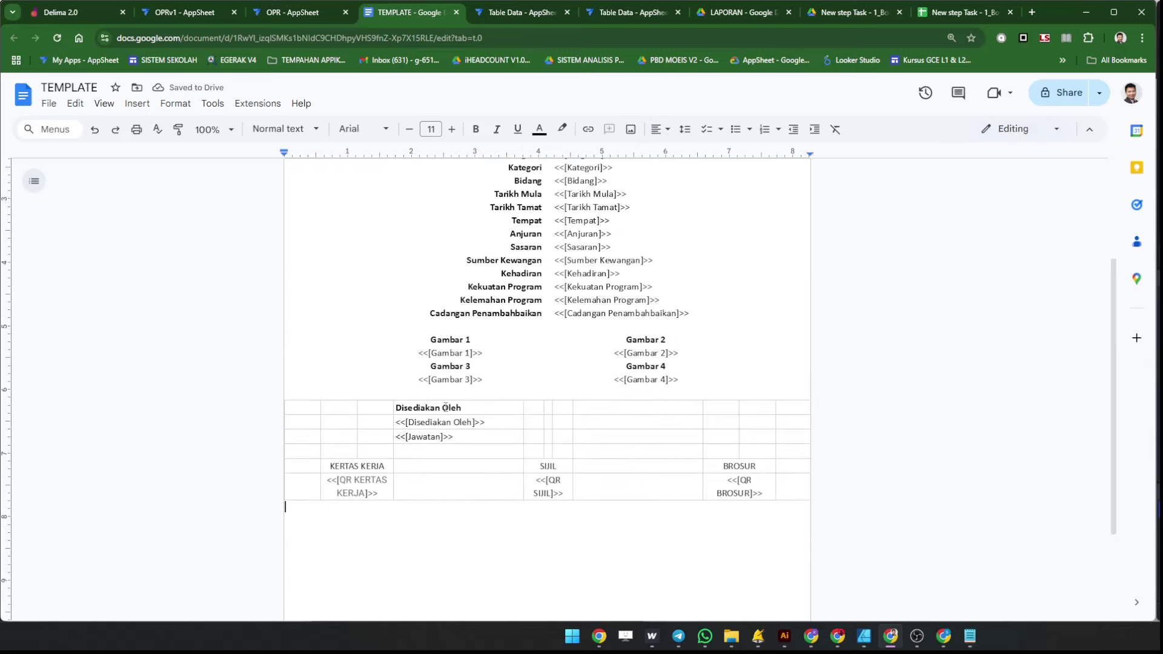
pyautogui.moveTo(325, 405); pyautogui.dragTo(812, 491)
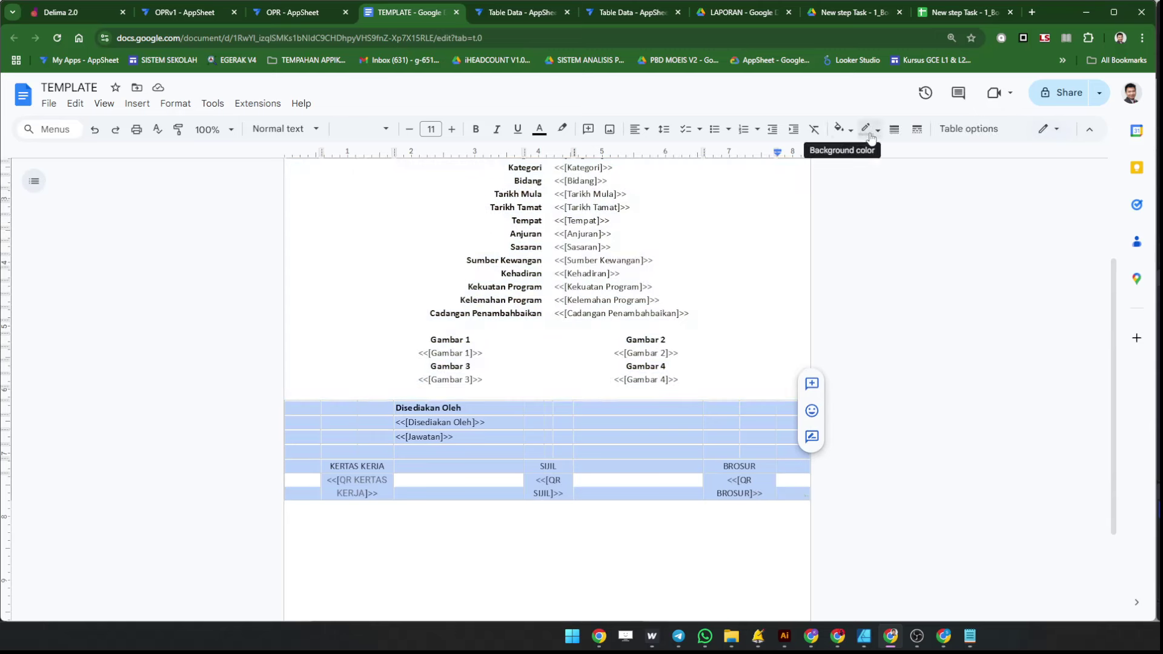
pyautogui.click(890, 134)
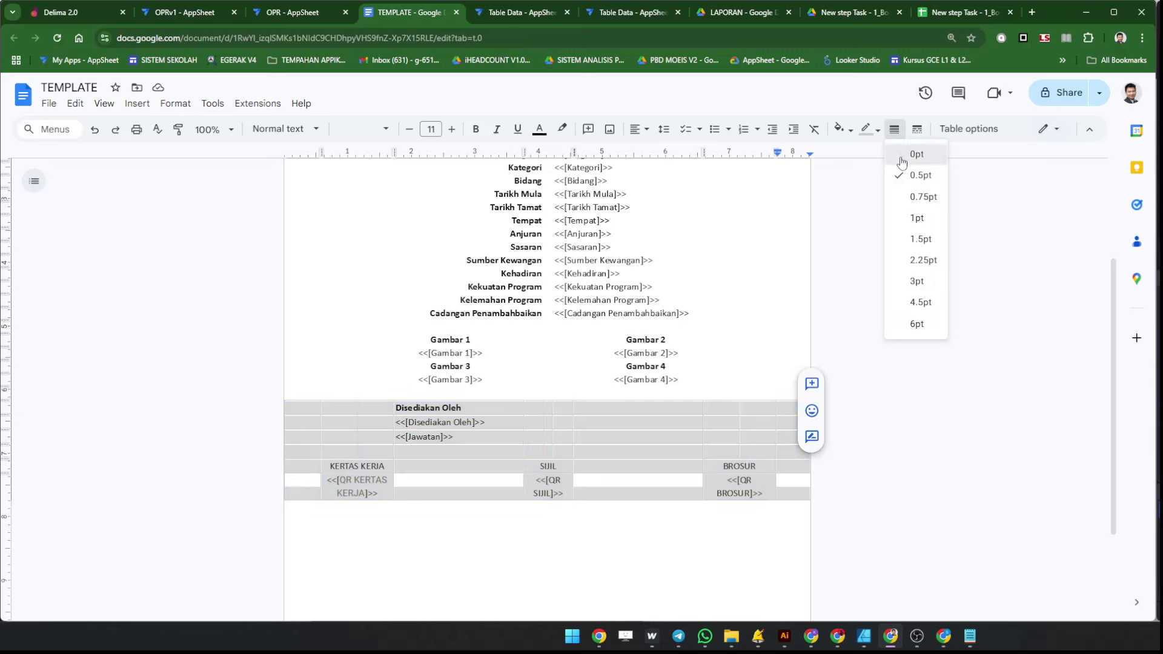
pyautogui.click(902, 153)
pyautogui.click(934, 429)
pyautogui.scroll(1, 934, 429)
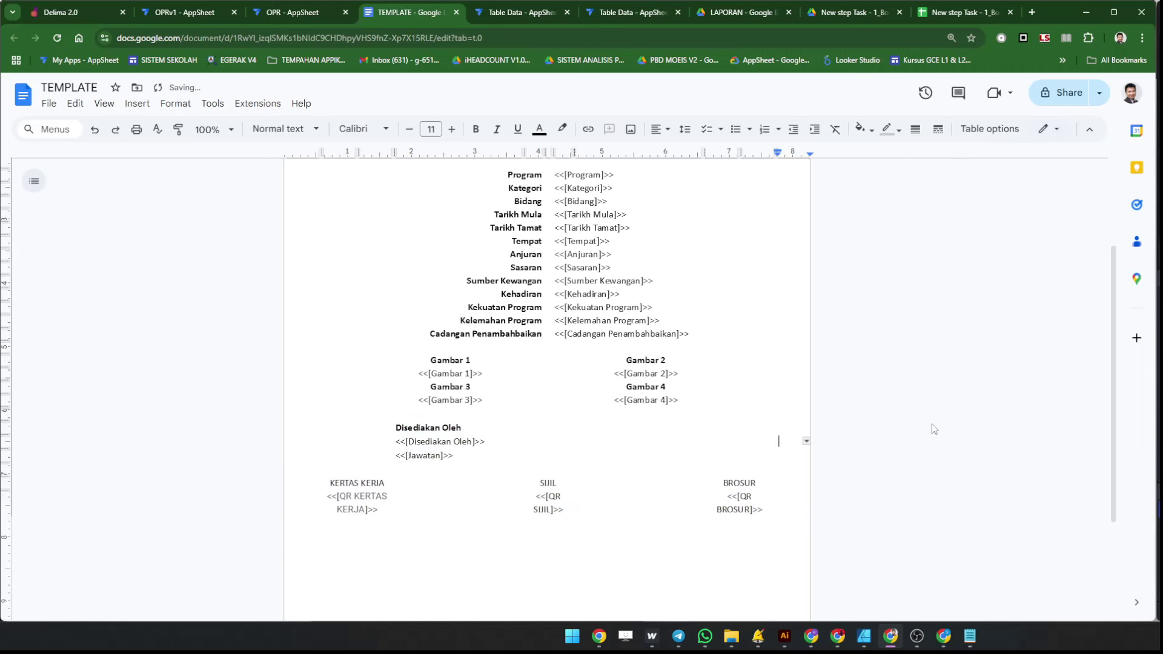
pyautogui.scroll(2, 934, 429)
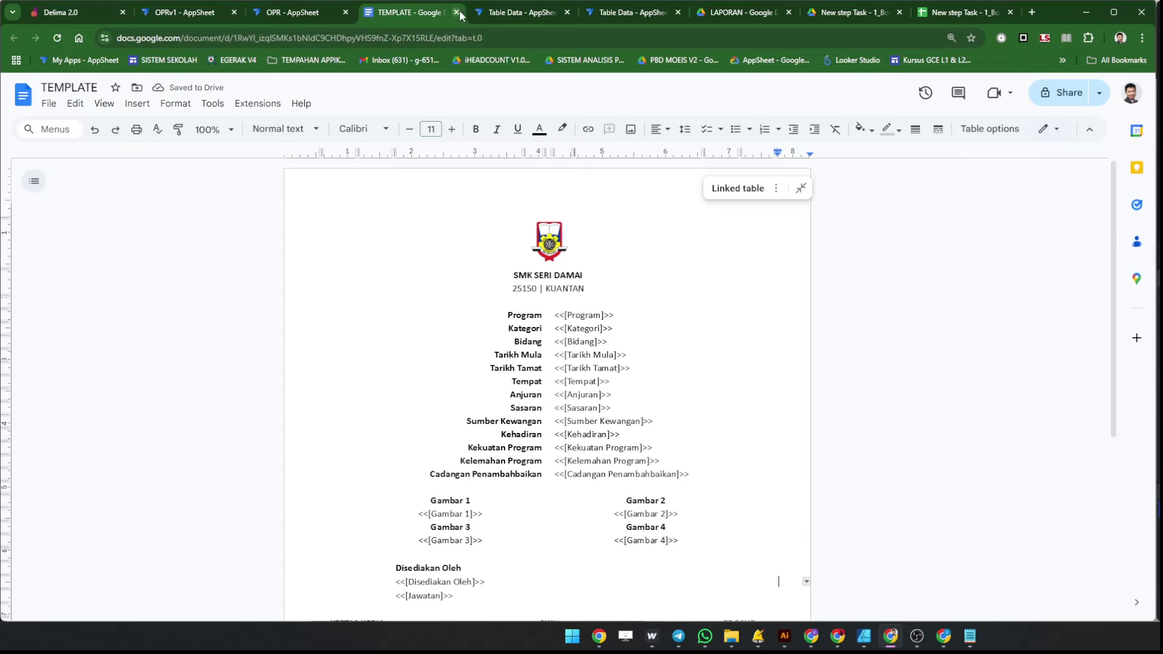
# Close the TEMPLATE document and open the RAMADAN BUKA PUASA record for editing in the OPR app preview.
pyautogui.click(456, 13)
pyautogui.click(140, 13)
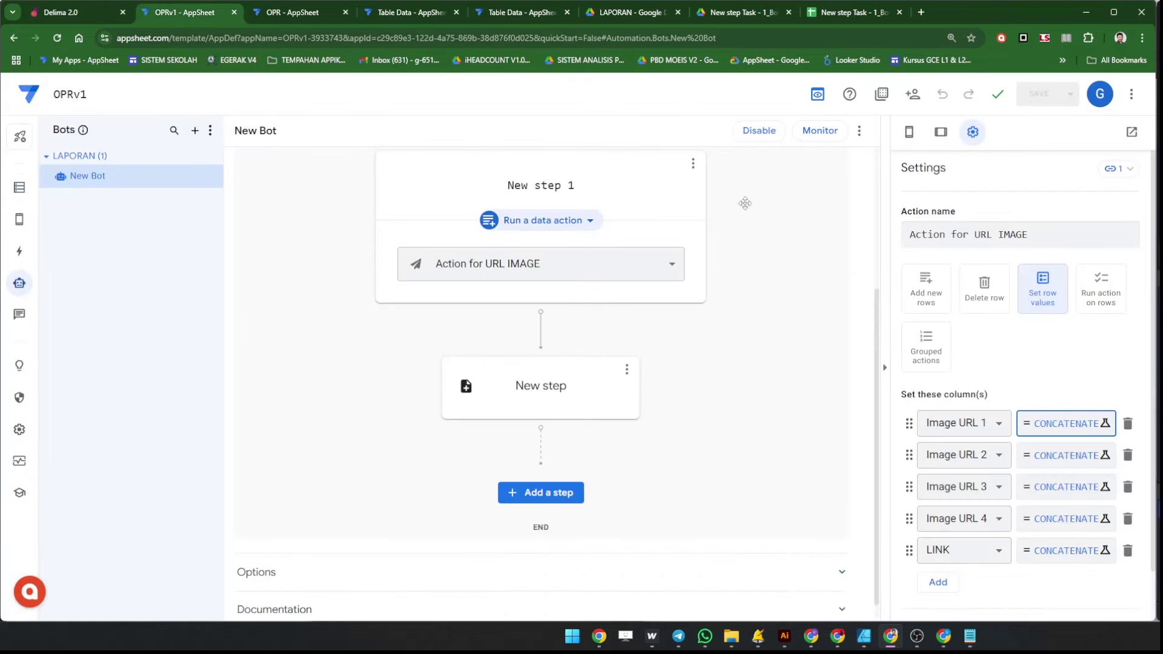
pyautogui.click(330, 13)
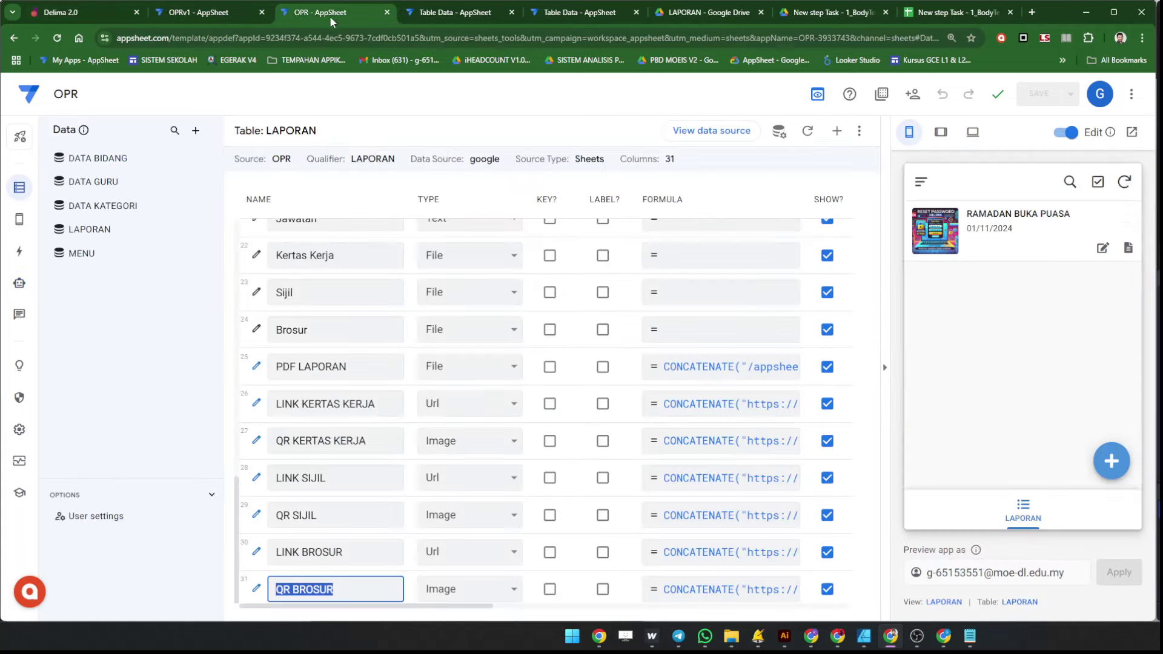
pyautogui.click(1102, 247)
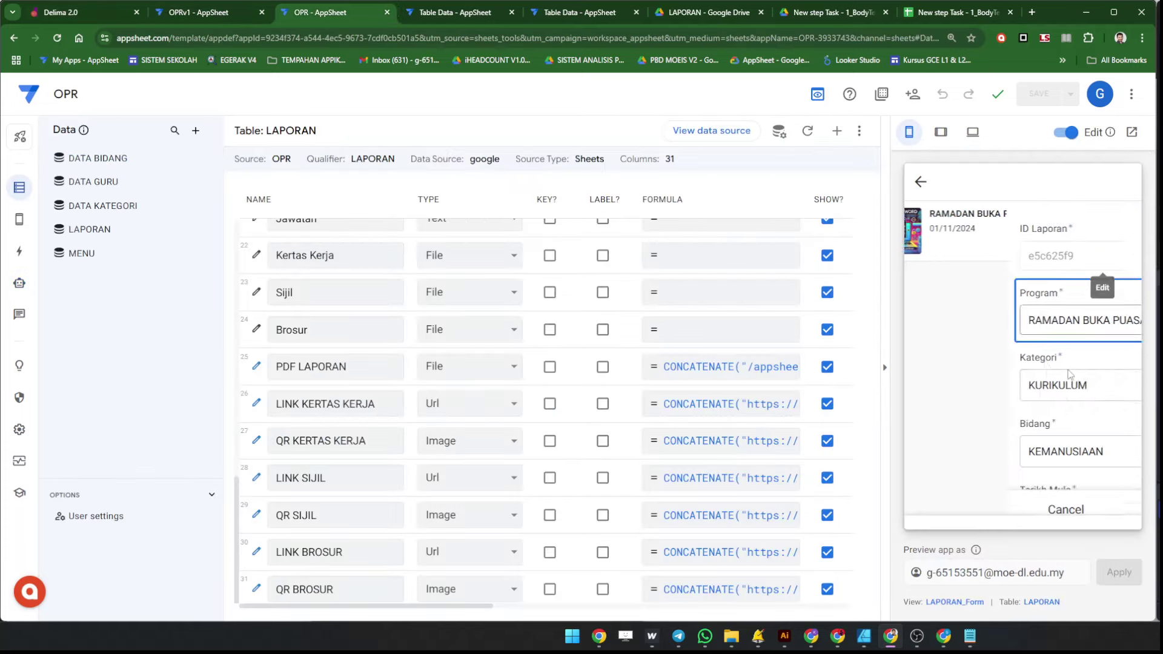
pyautogui.scroll(-10, 1061, 400)
pyautogui.scroll(-6, 1061, 401)
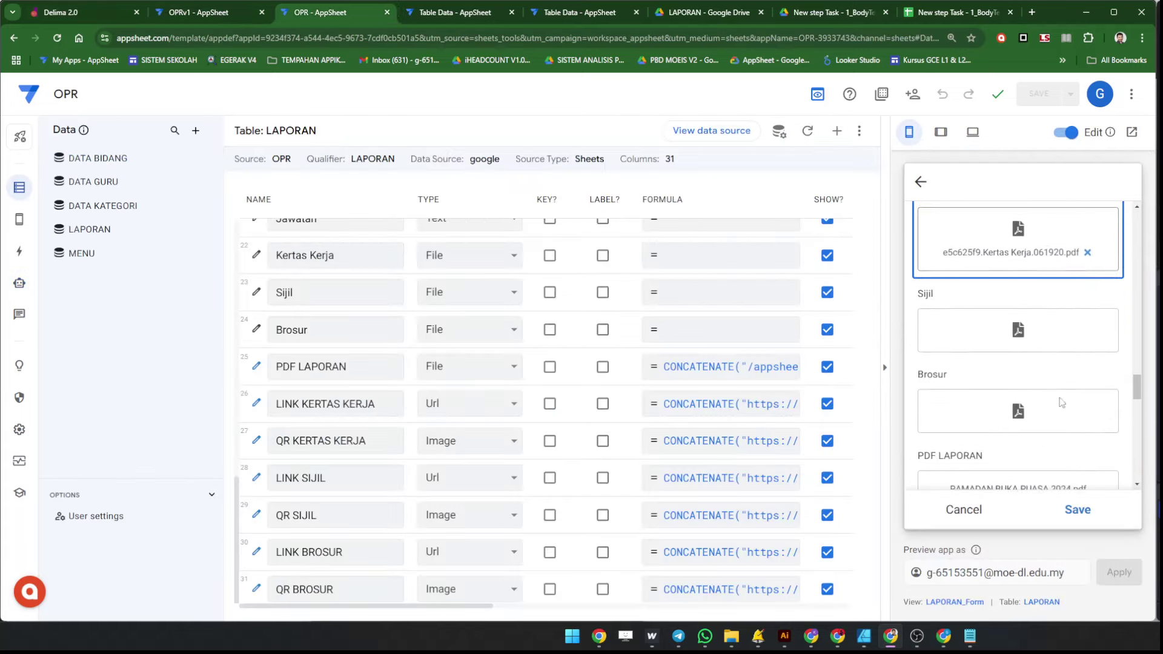
# Attach TEMPLATE RPH.pdf to the record's Sijil field, searching the DESKTOP folder for "pdf".
pyautogui.click(1018, 285)
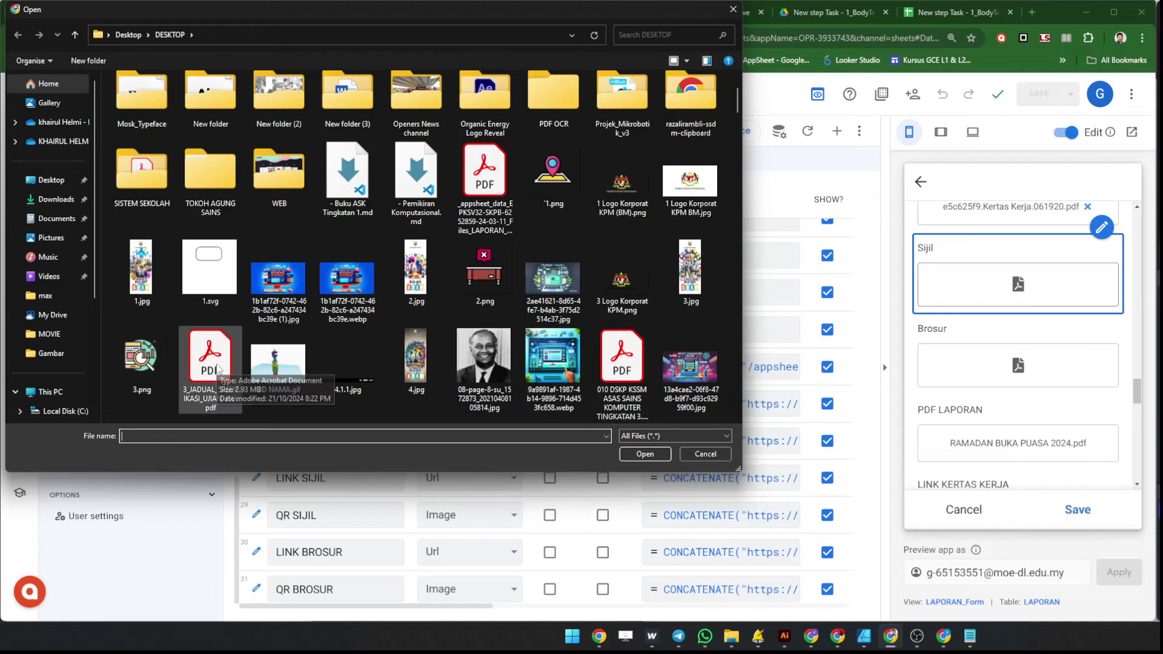
pyautogui.scroll(-3, 545, 363)
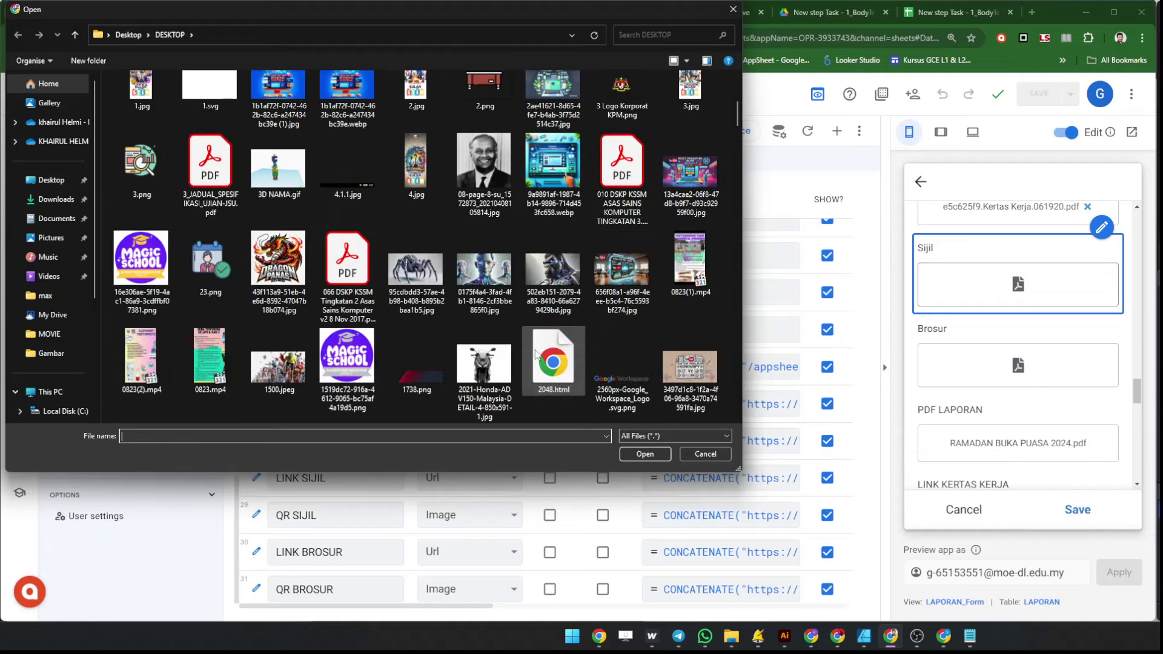
pyautogui.click(705, 31)
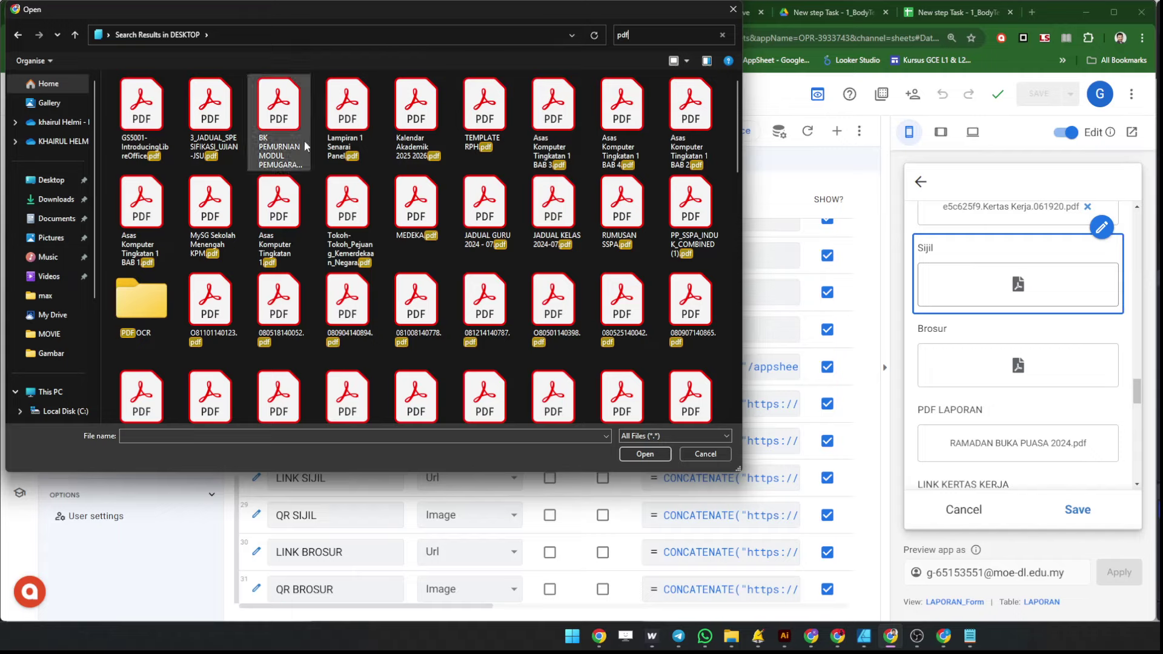
pyautogui.doubleClick(489, 150)
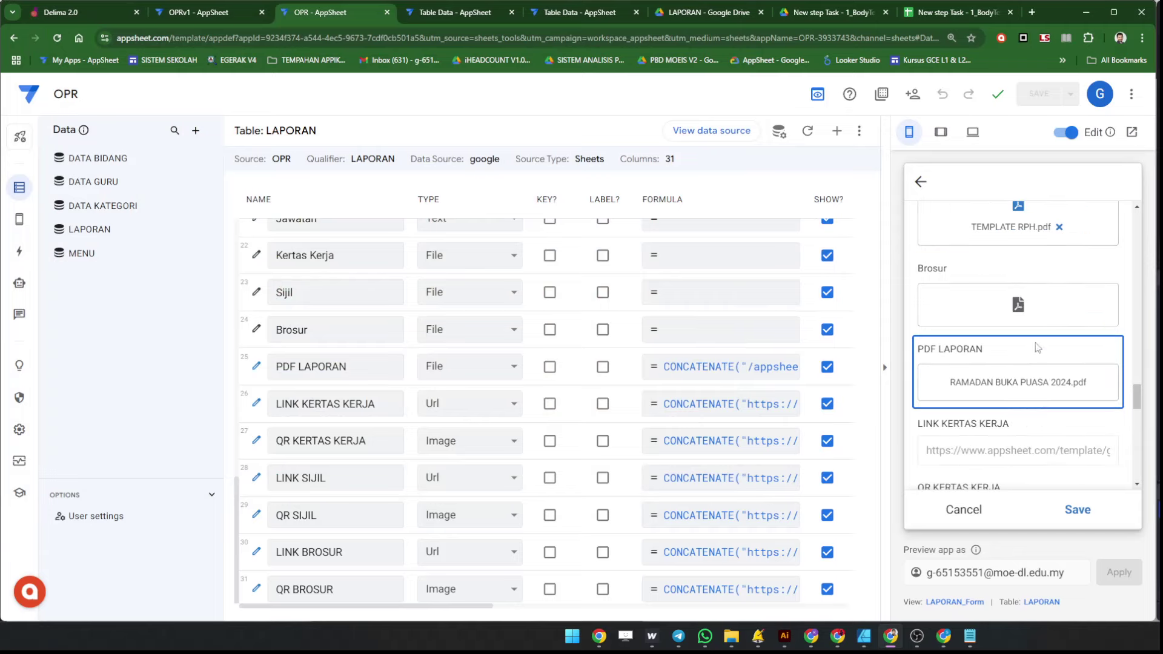
# Attach a numbered PDF file to the Brosur field after searching the folder for "pdf".
pyautogui.click(1021, 306)
pyautogui.click(648, 36)
pyautogui.write('pdf')
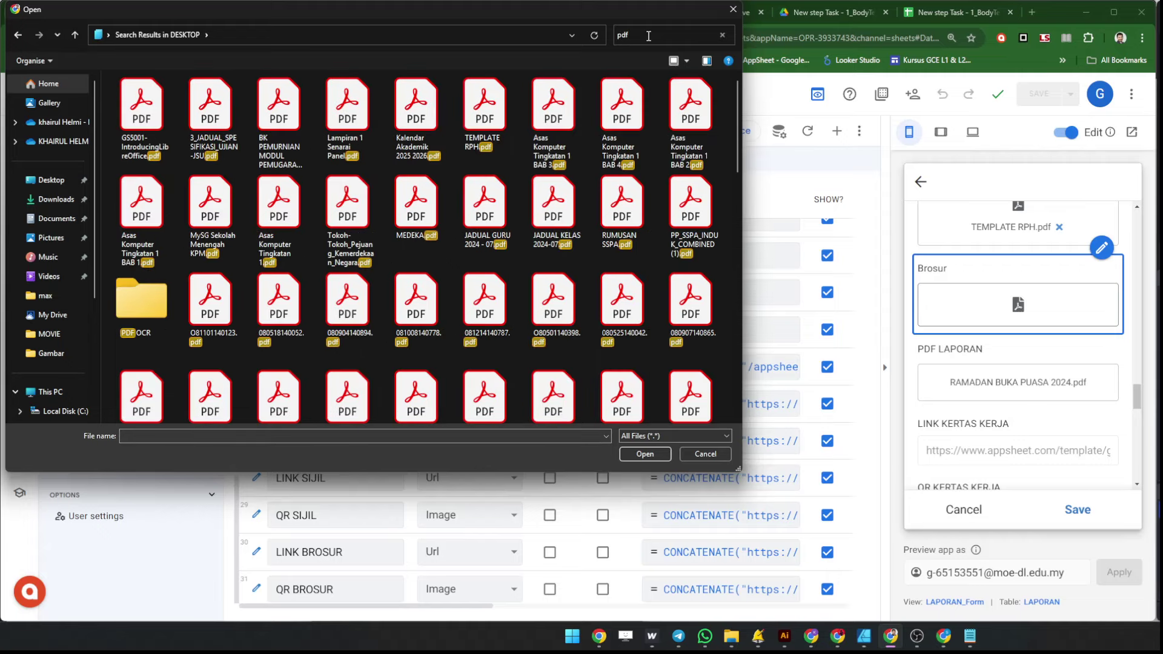
pyautogui.doubleClick(212, 300)
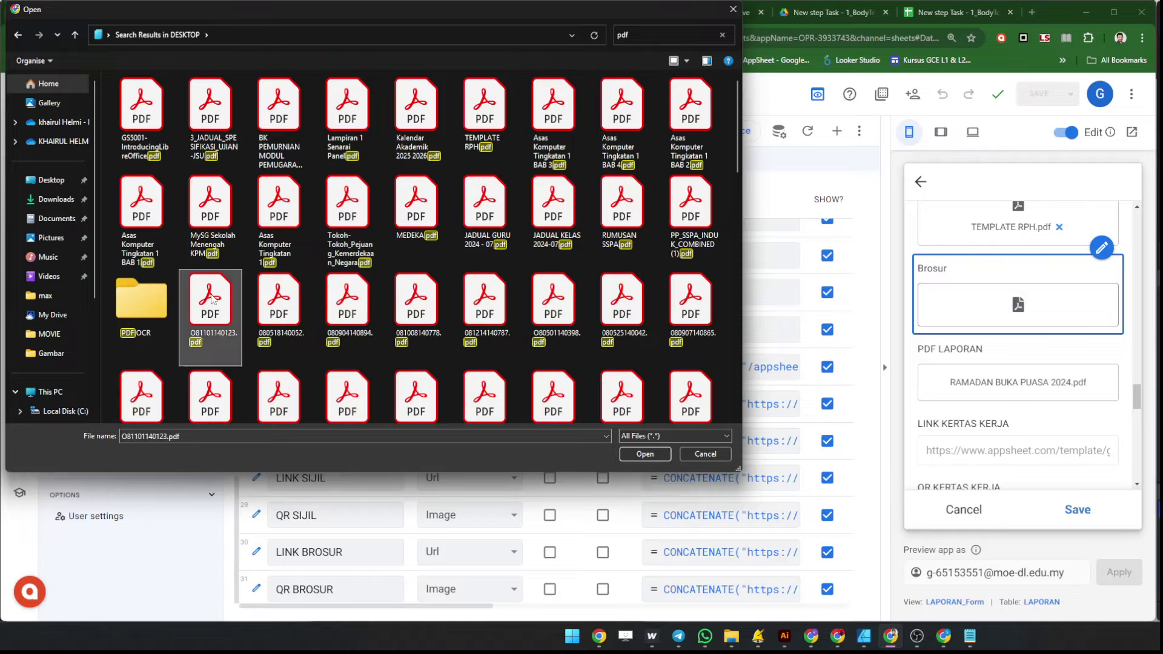
# Review the link and QR code fields for Kertas Kerja, Sijil and Brosur in the form and save the record.
pyautogui.scroll(-3, 979, 418)
pyautogui.scroll(-8, 980, 418)
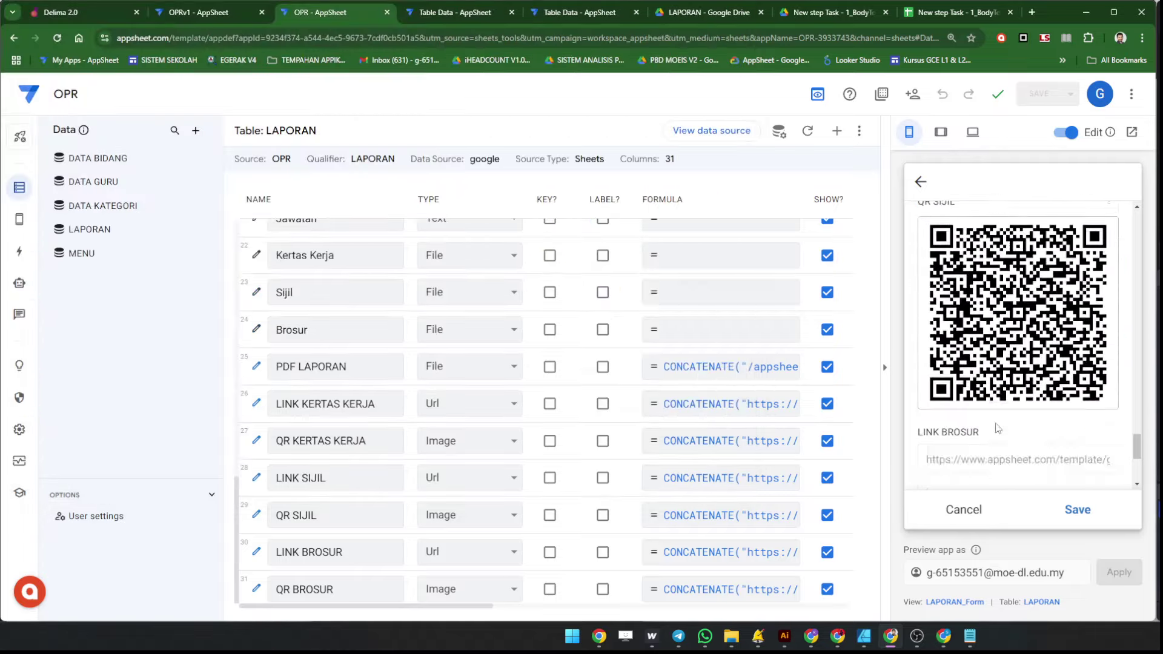
pyautogui.scroll(8, 996, 427)
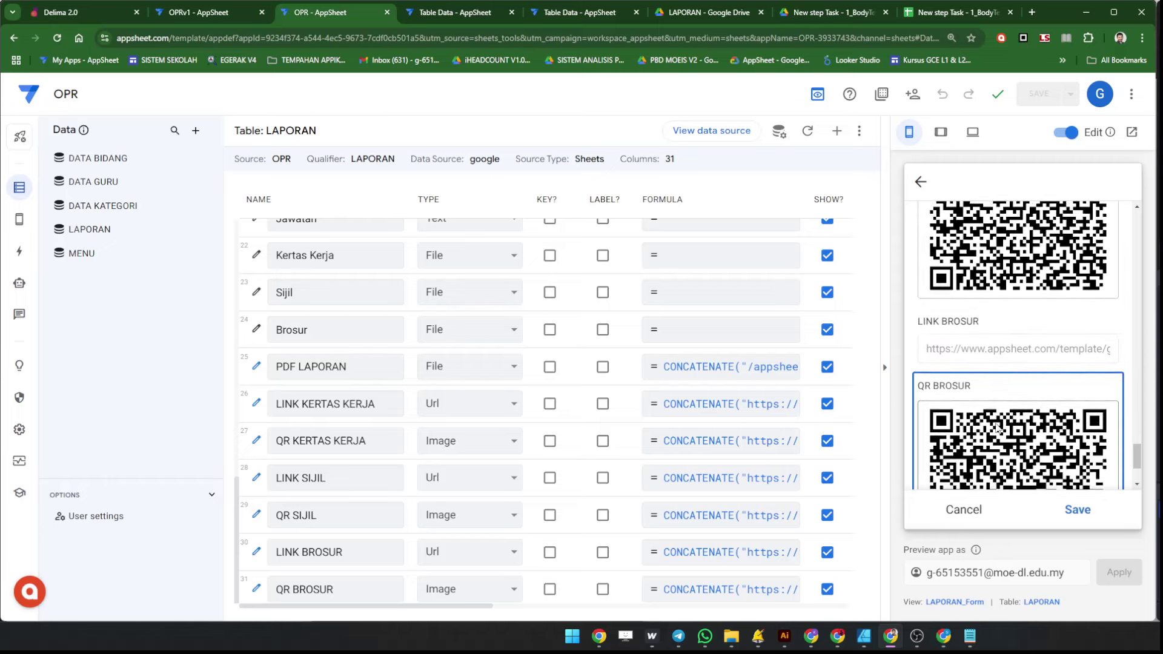
pyautogui.scroll(-5, 996, 428)
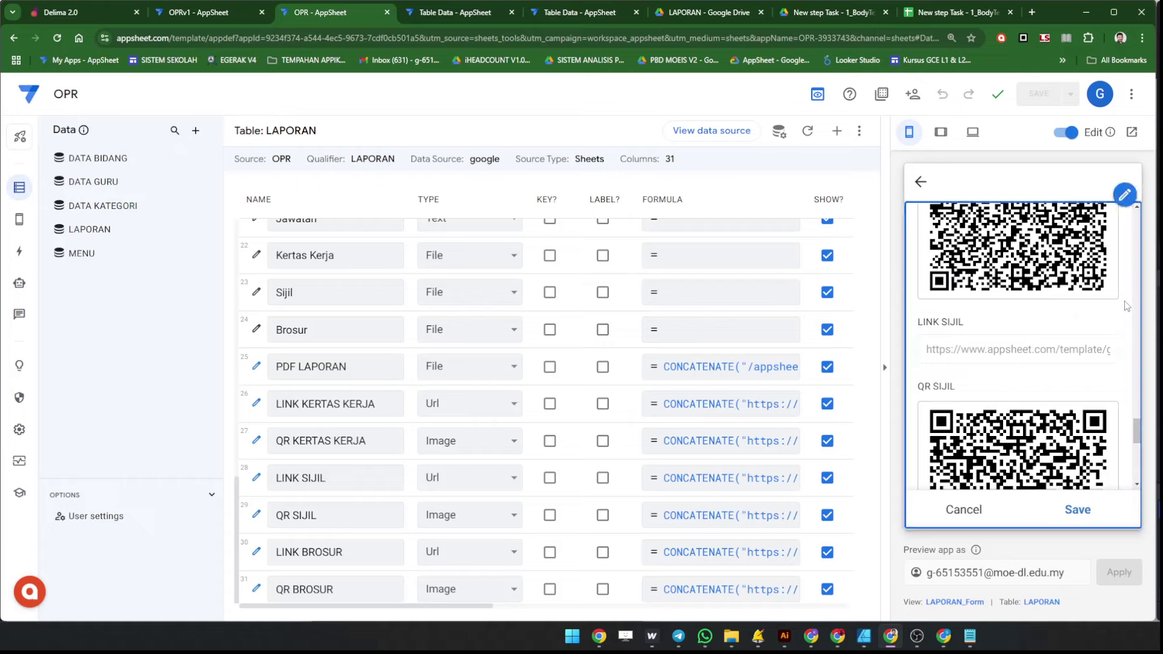
pyautogui.scroll(4, 1126, 306)
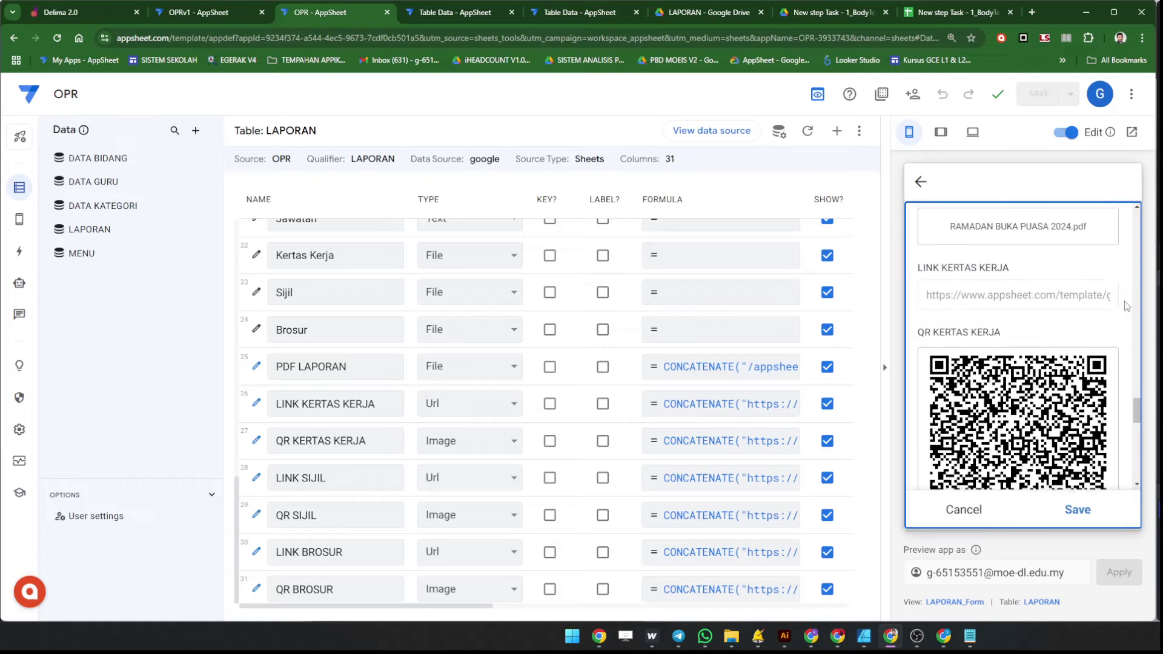
pyautogui.scroll(-3, 1126, 306)
pyautogui.scroll(-5, 1126, 306)
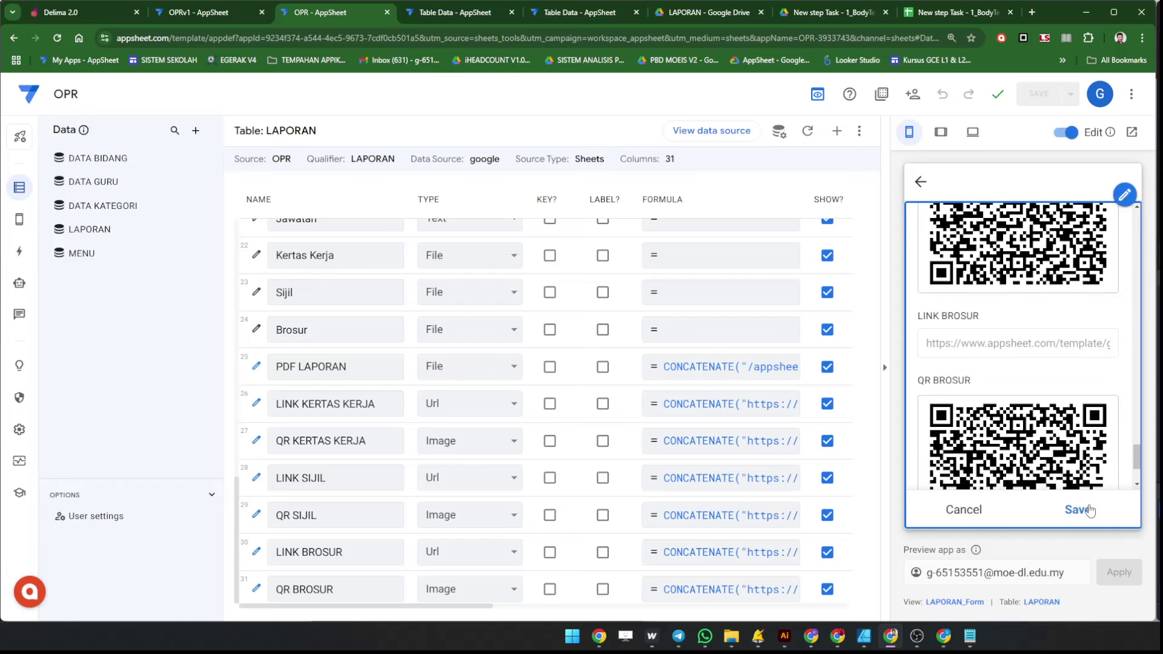
pyautogui.scroll(-1, 1108, 403)
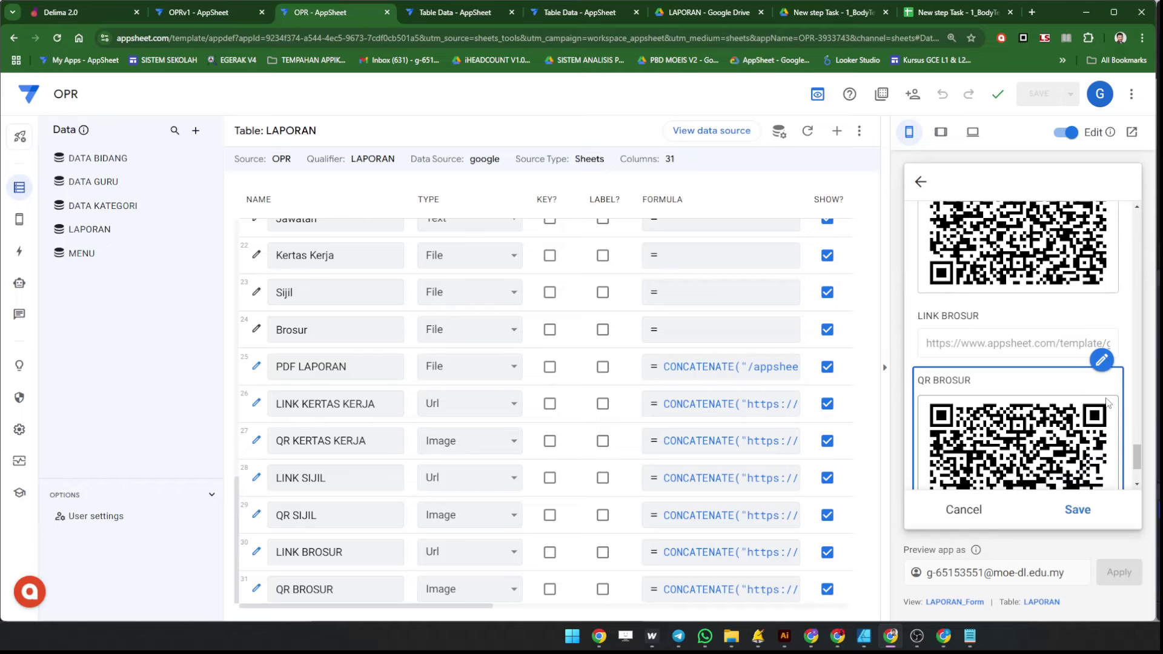
pyautogui.scroll(-4, 1108, 402)
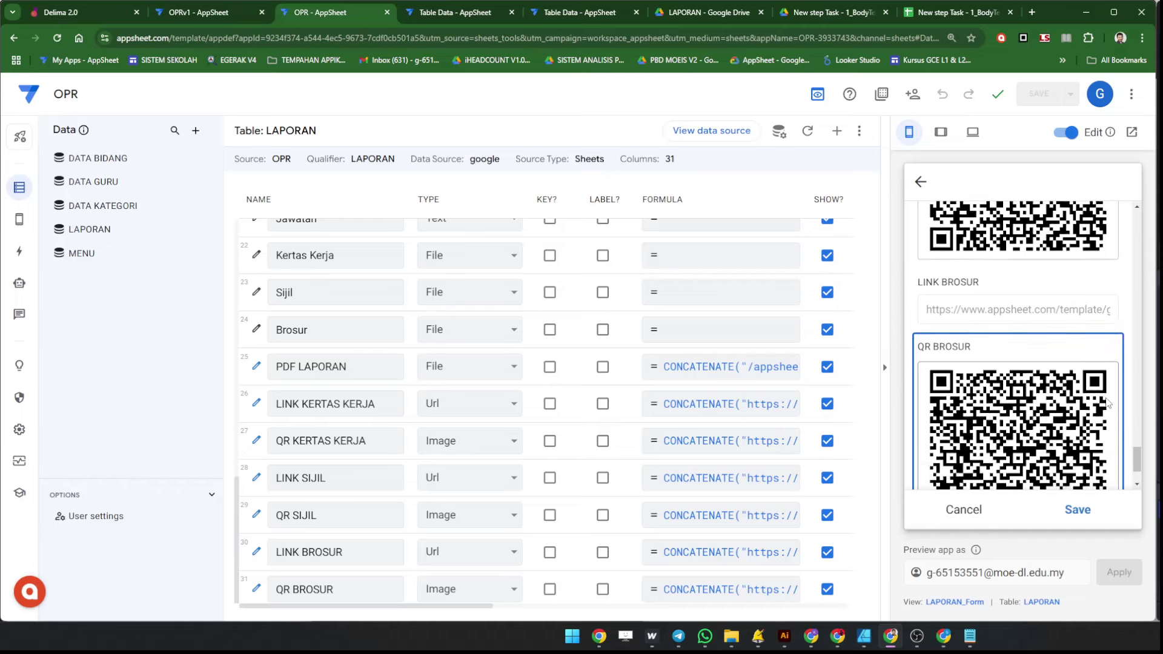
pyautogui.click(1084, 512)
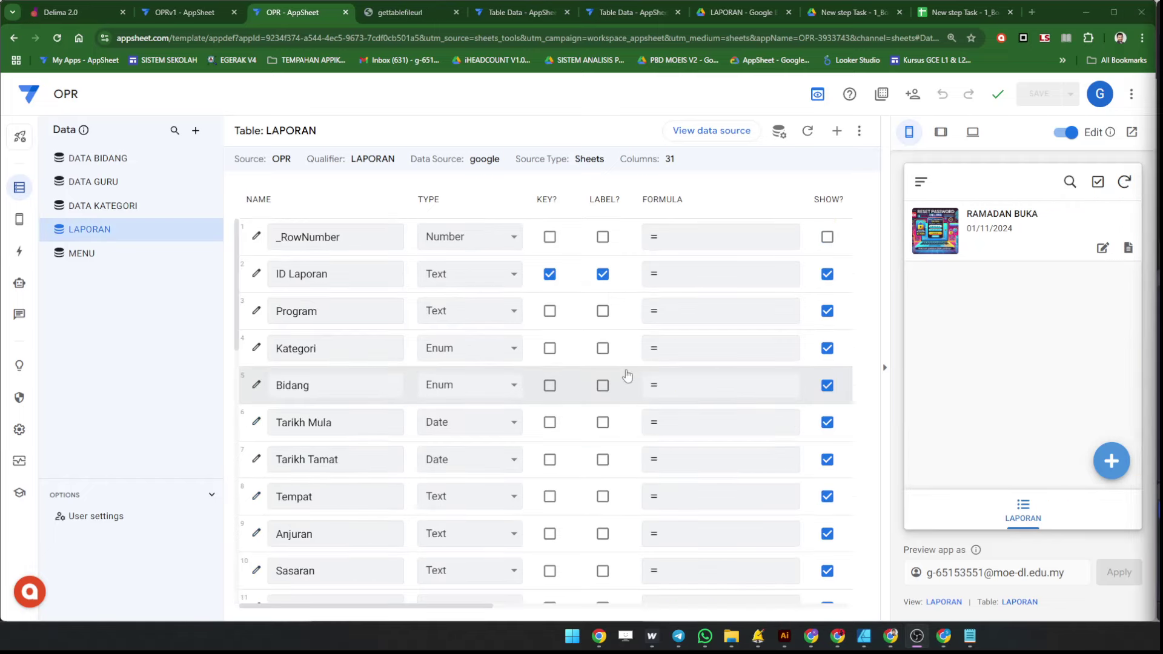
# Check the data types of the LINK SIJIL, LINK KERTAS KERJA and LINK BROSUR columns in the LAPORAN table.
pyautogui.scroll(-10, 479, 488)
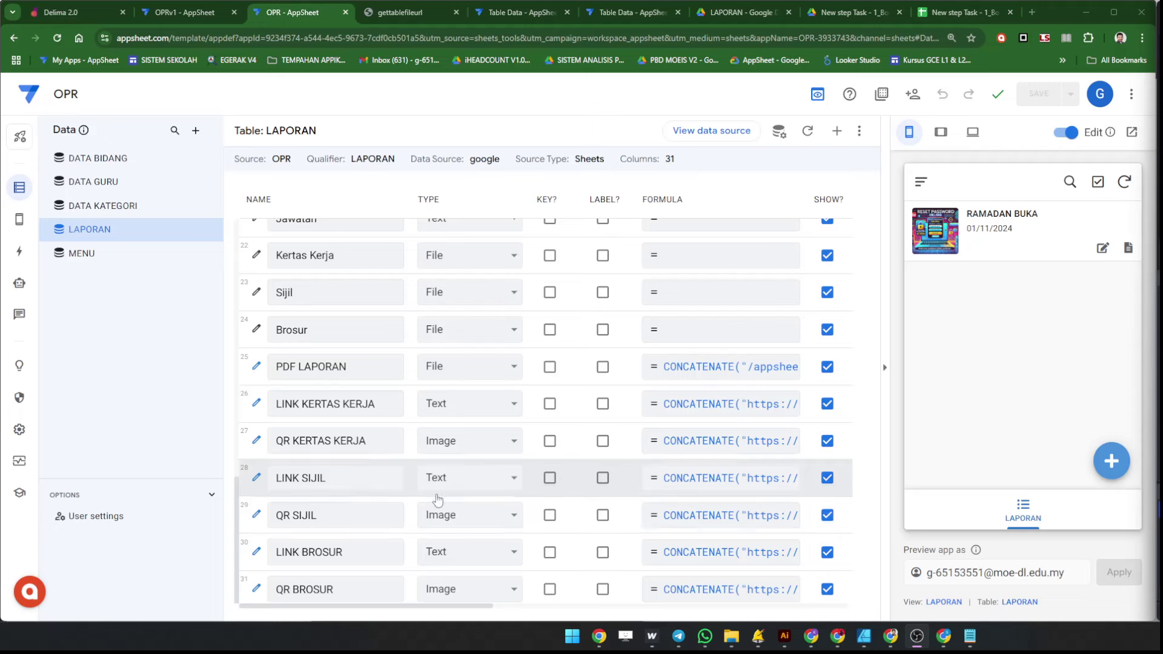
pyautogui.click(337, 483)
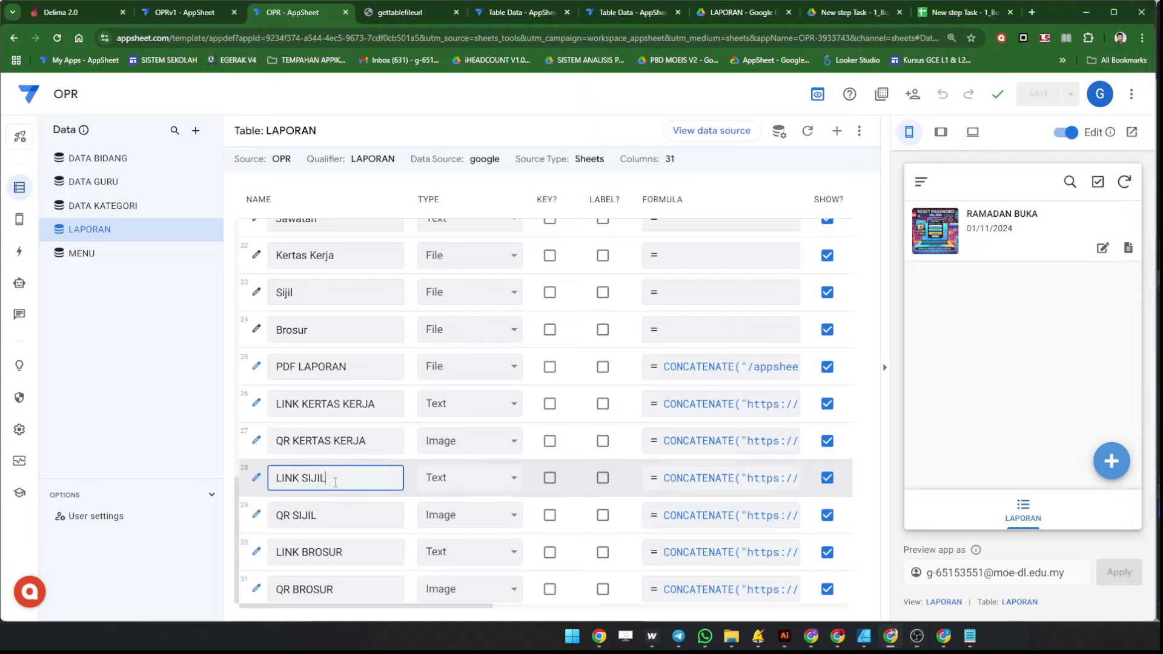
pyautogui.click(476, 483)
pyautogui.click(475, 483)
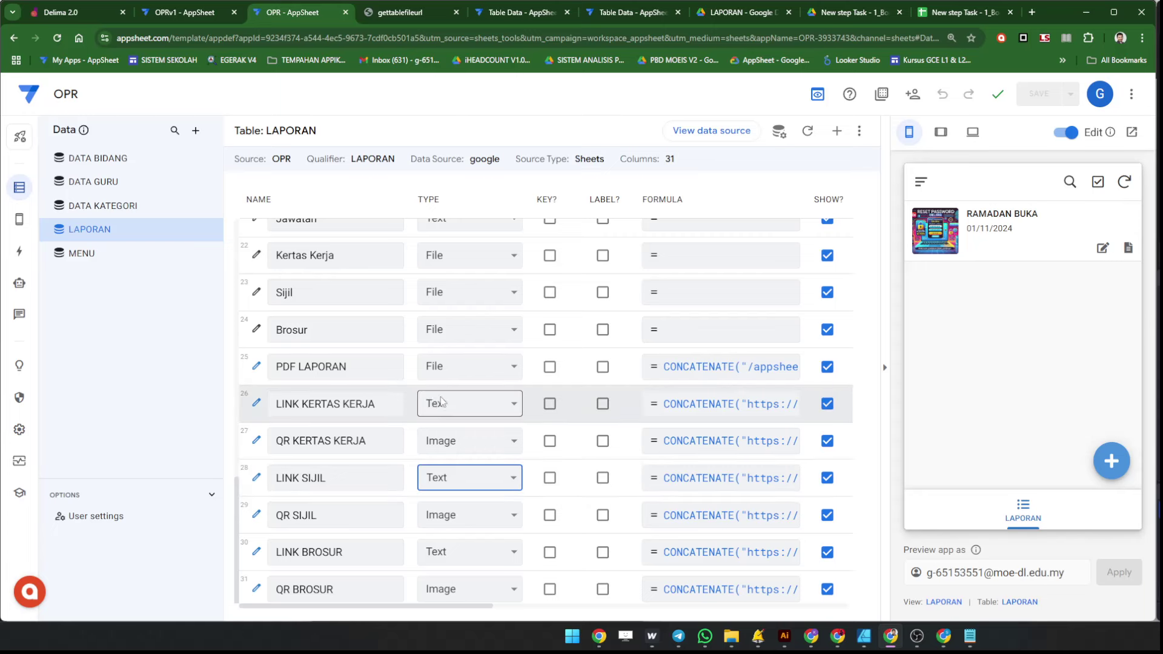
pyautogui.click(471, 411)
pyautogui.click(471, 411)
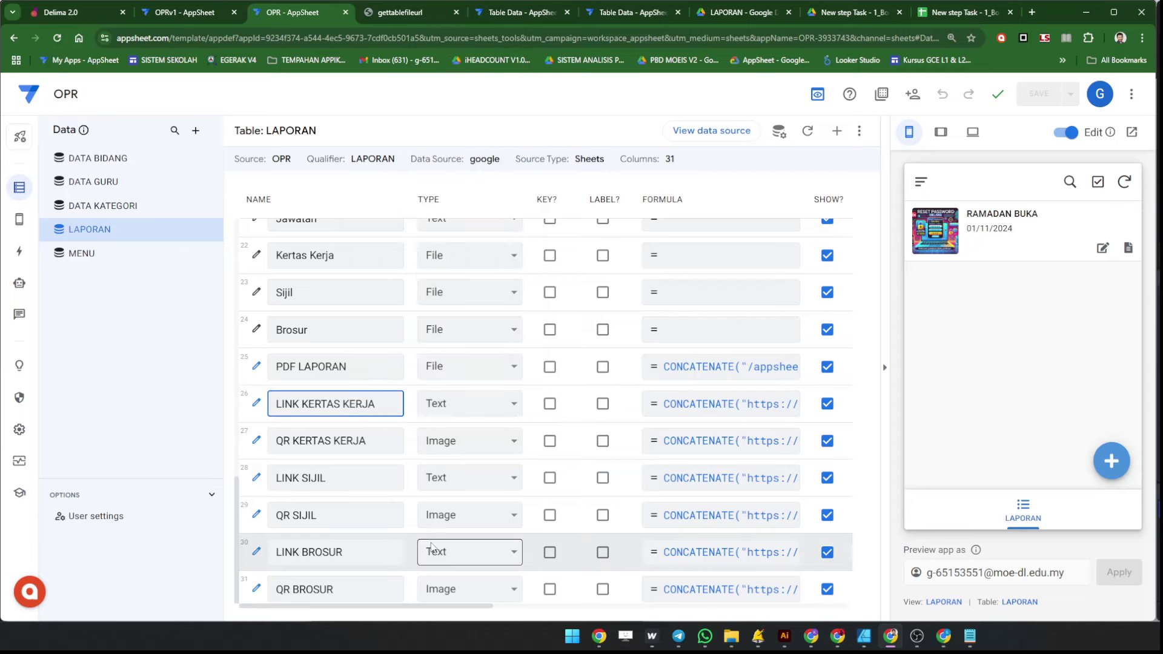
pyautogui.click(478, 560)
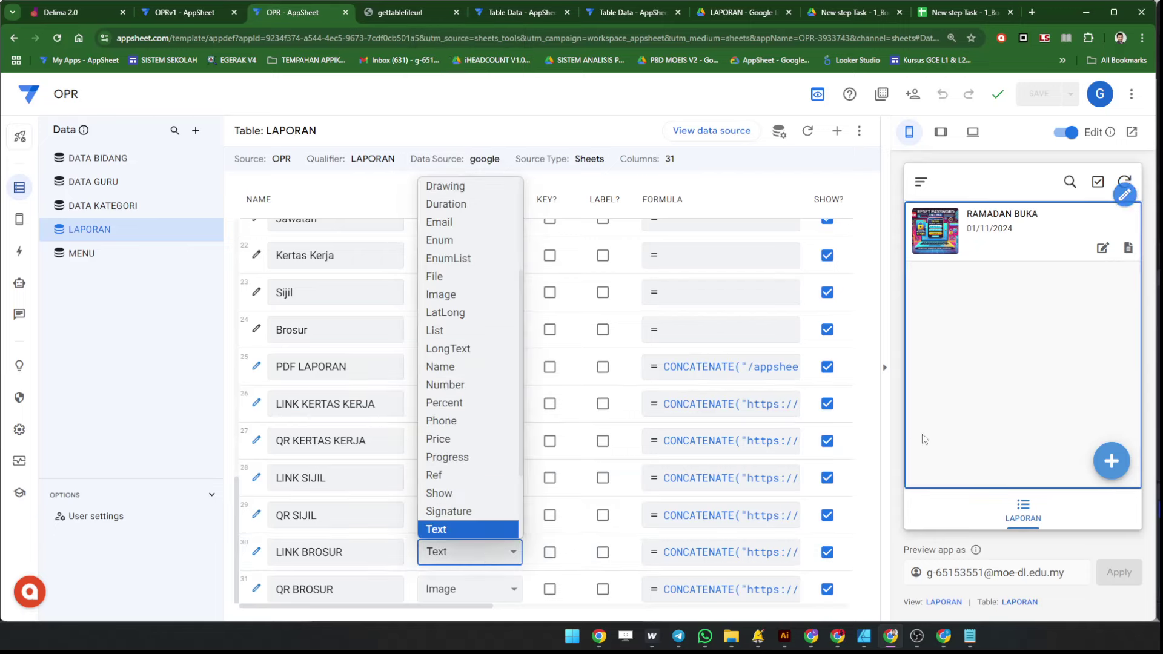
pyautogui.click(945, 427)
# Edit the RAMADAN BUKA record, set its Tarikh Tamat to 5 November 2024 and save it.
pyautogui.click(1103, 249)
pyautogui.click(1024, 324)
pyautogui.tripleClick(1024, 323)
pyautogui.click(1042, 319)
pyautogui.scroll(-3, 1046, 359)
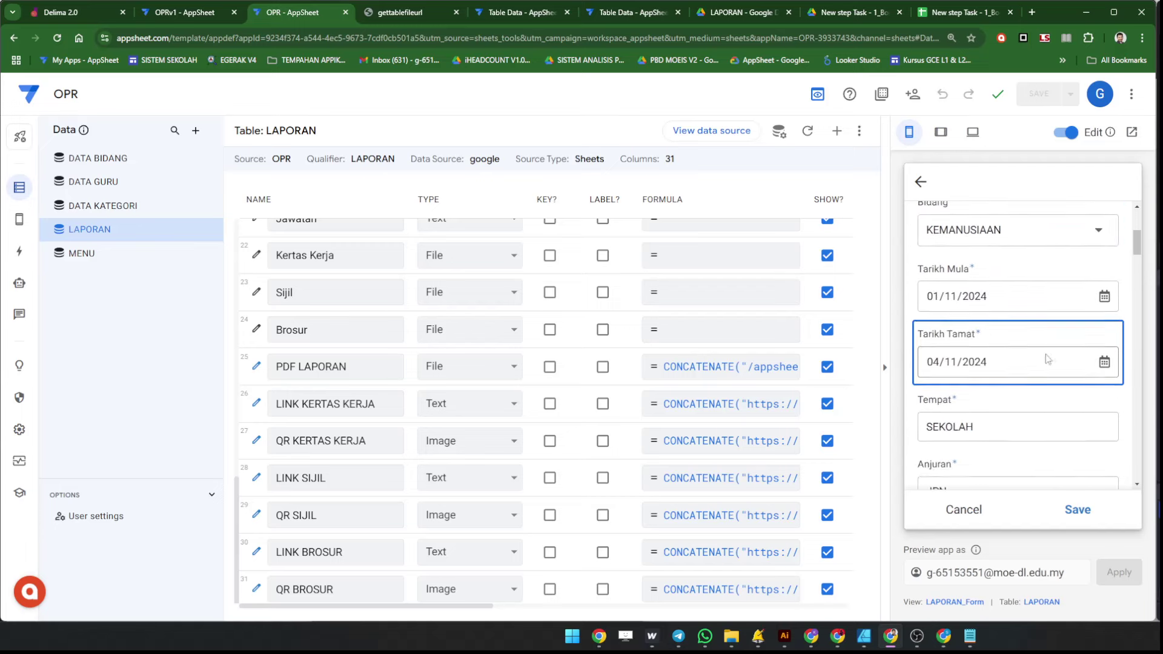
pyautogui.click(1104, 382)
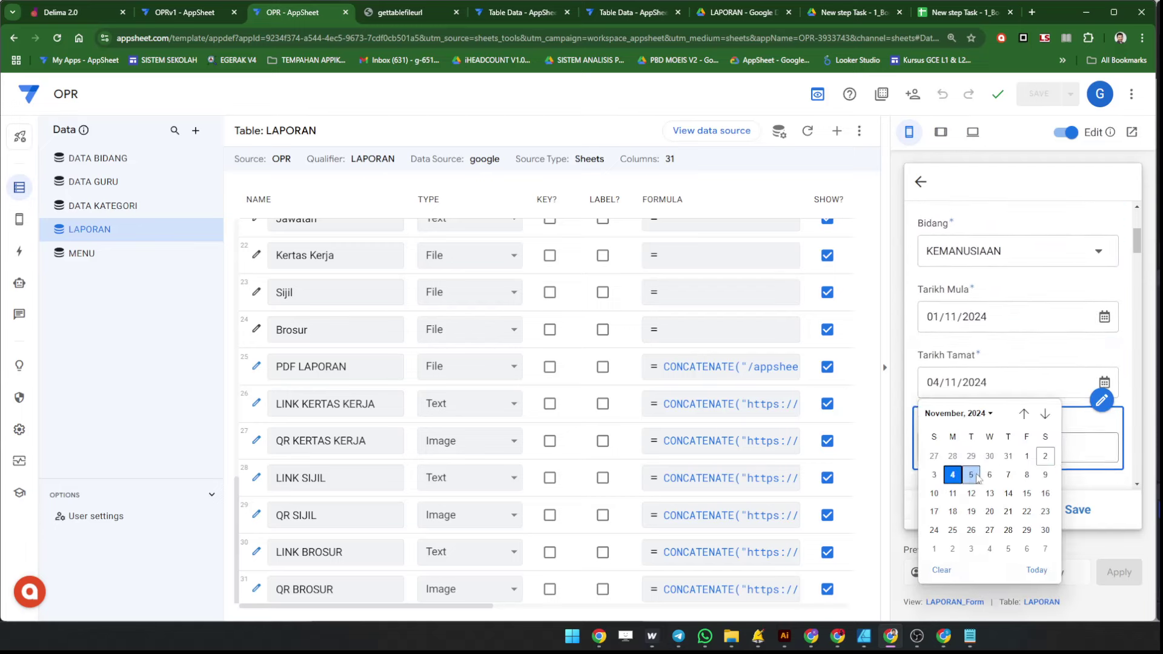
pyautogui.click(952, 474)
pyautogui.click(1077, 509)
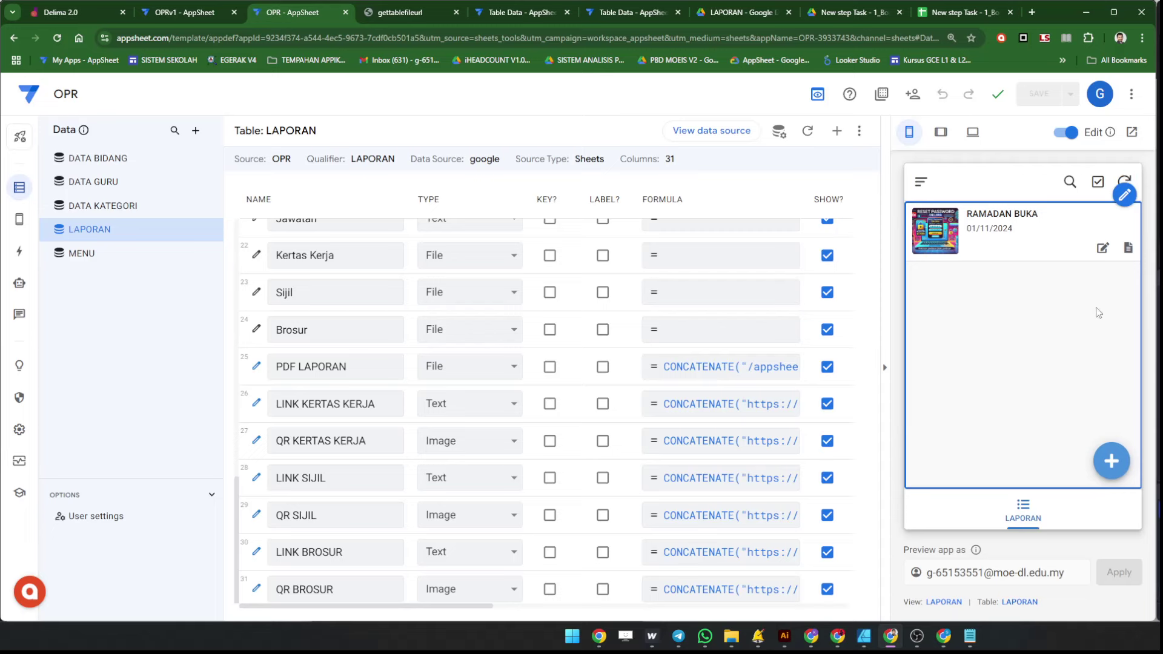
# Close the old PDF and open the RAMADAN BUKA record's report to examine its Kertas Kerja, Sijil and Brosur QR codes.
pyautogui.click(456, 12)
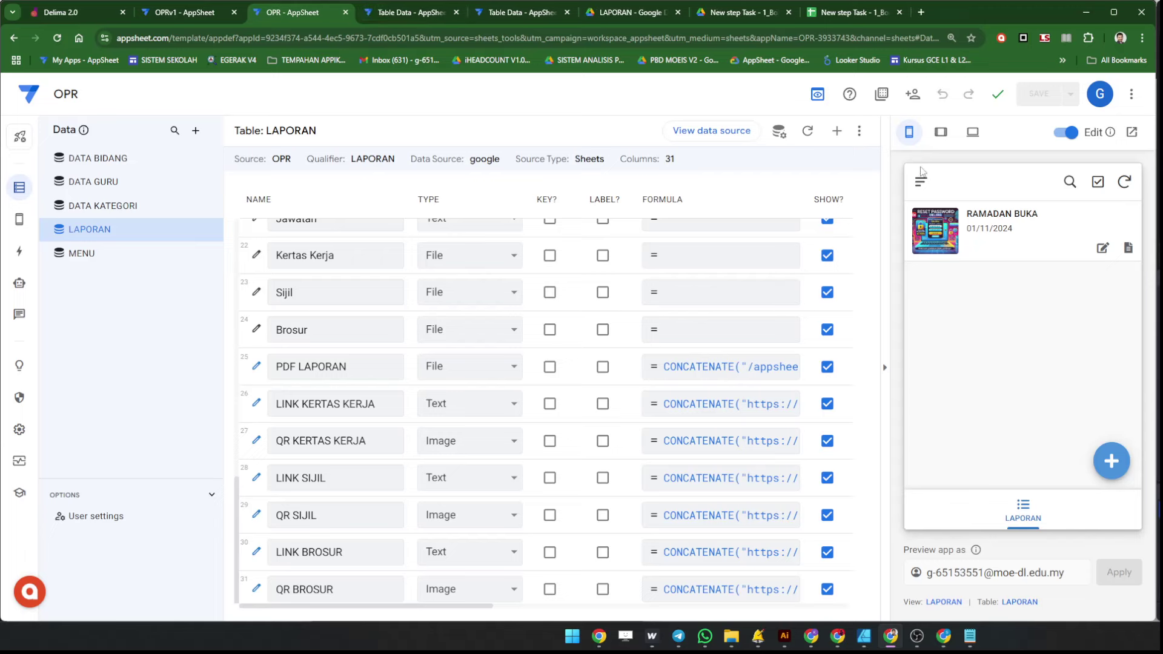
pyautogui.click(1128, 248)
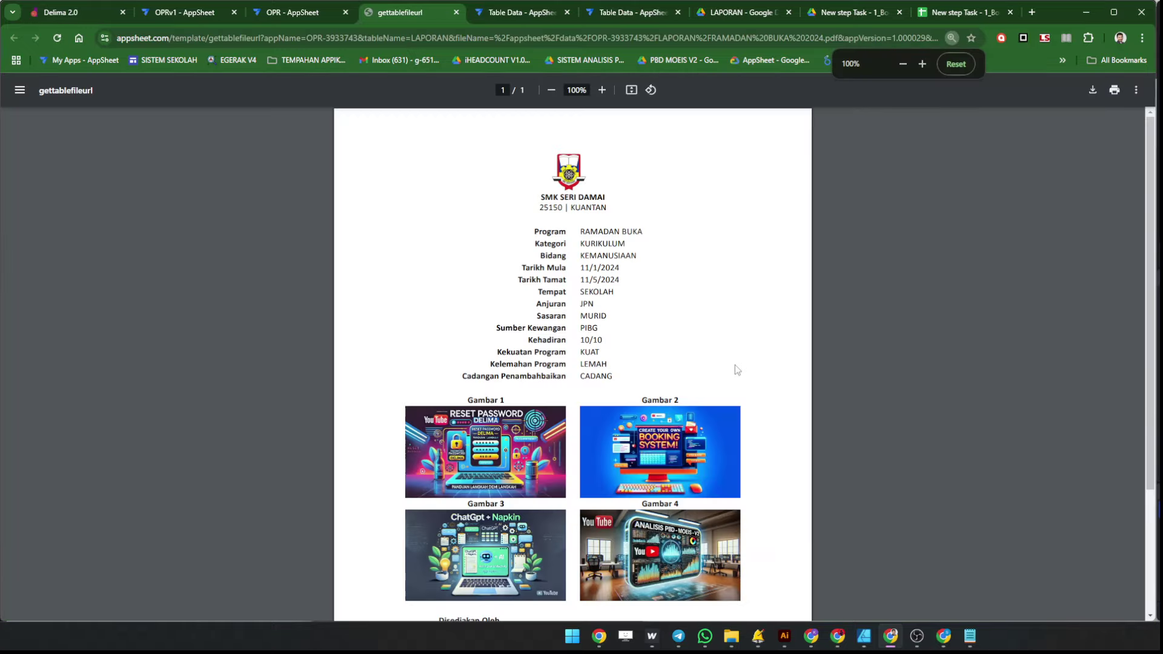
pyautogui.scroll(-3, 737, 370)
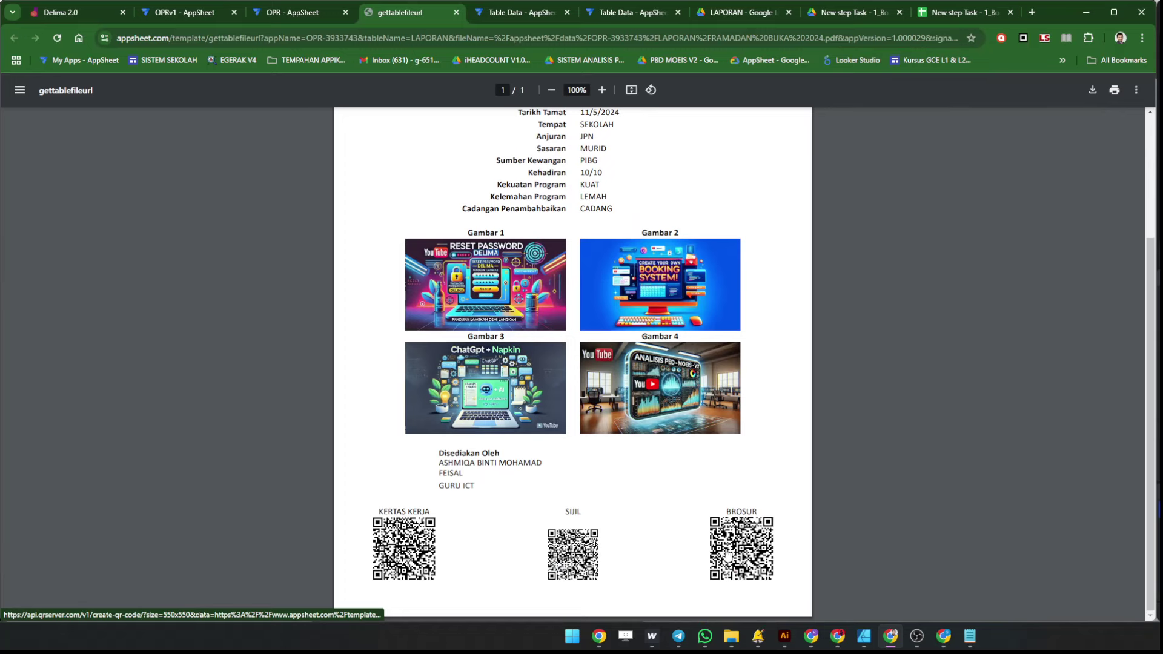
# Review the RAMADAN BUKA report from its header down to the Kertas Kerja, Sijil and Brosur QR codes and close it.
pyautogui.scroll(3, 760, 466)
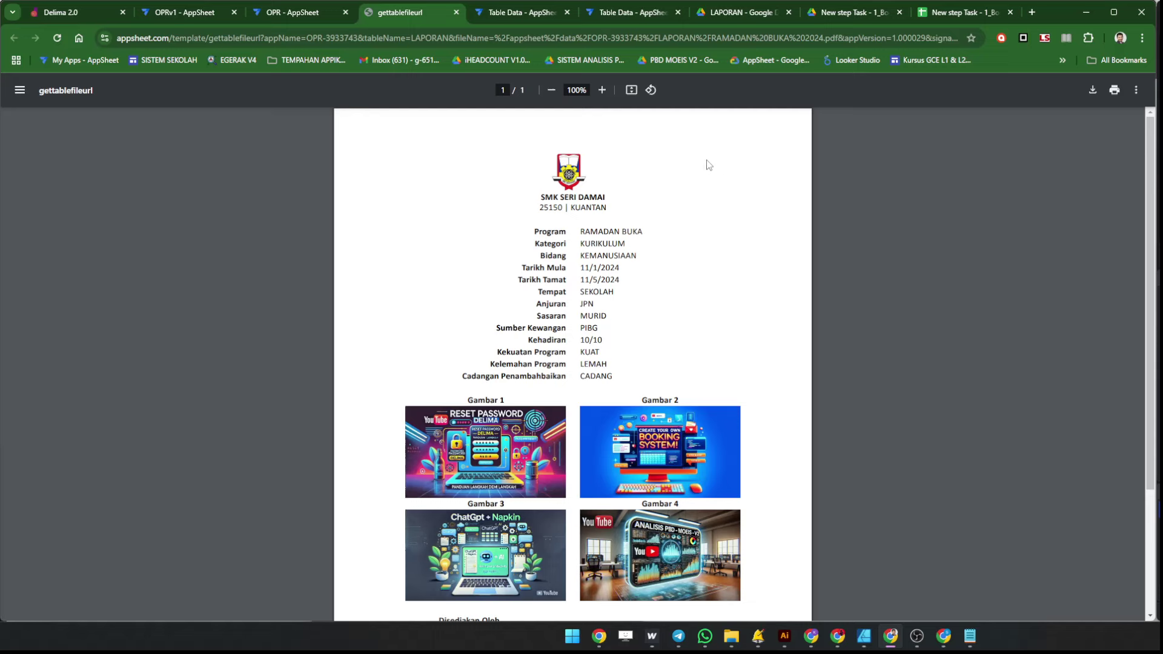
pyautogui.scroll(-3, 582, 337)
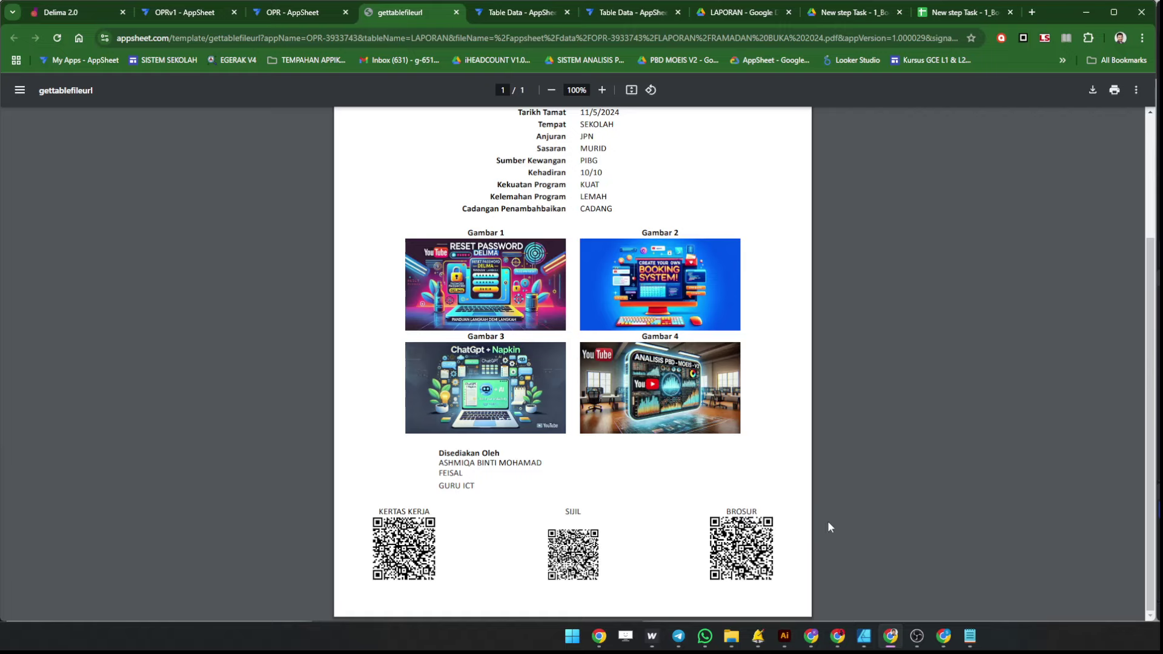
pyautogui.scroll(5, 830, 527)
pyautogui.scroll(-2, 359, 530)
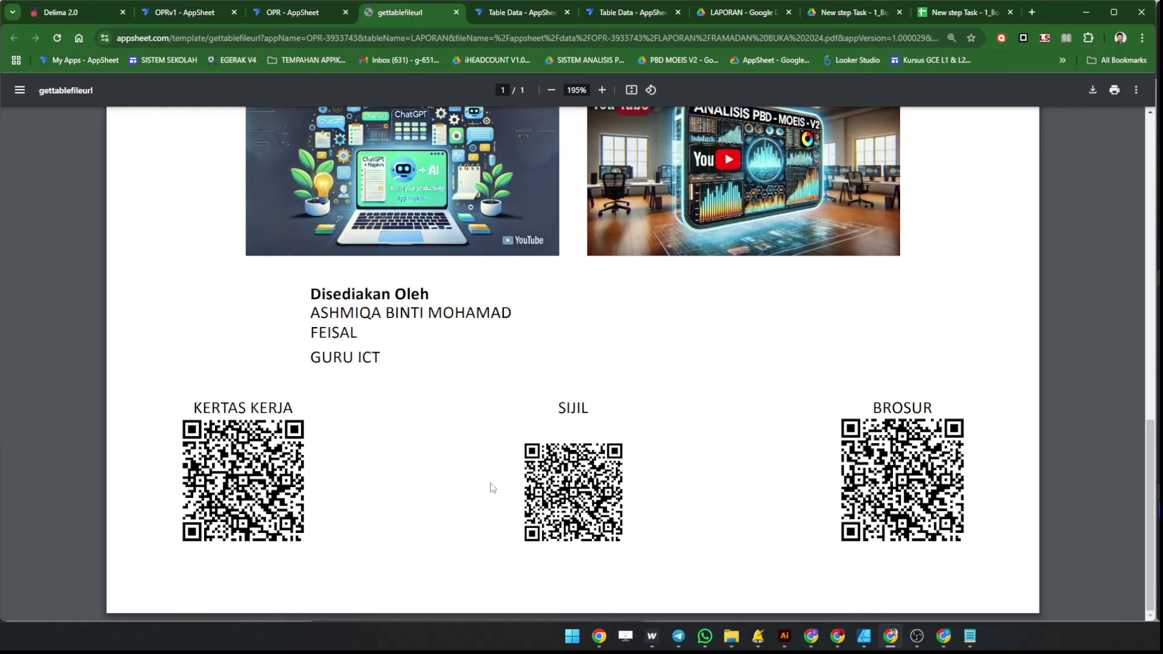
pyautogui.click(457, 12)
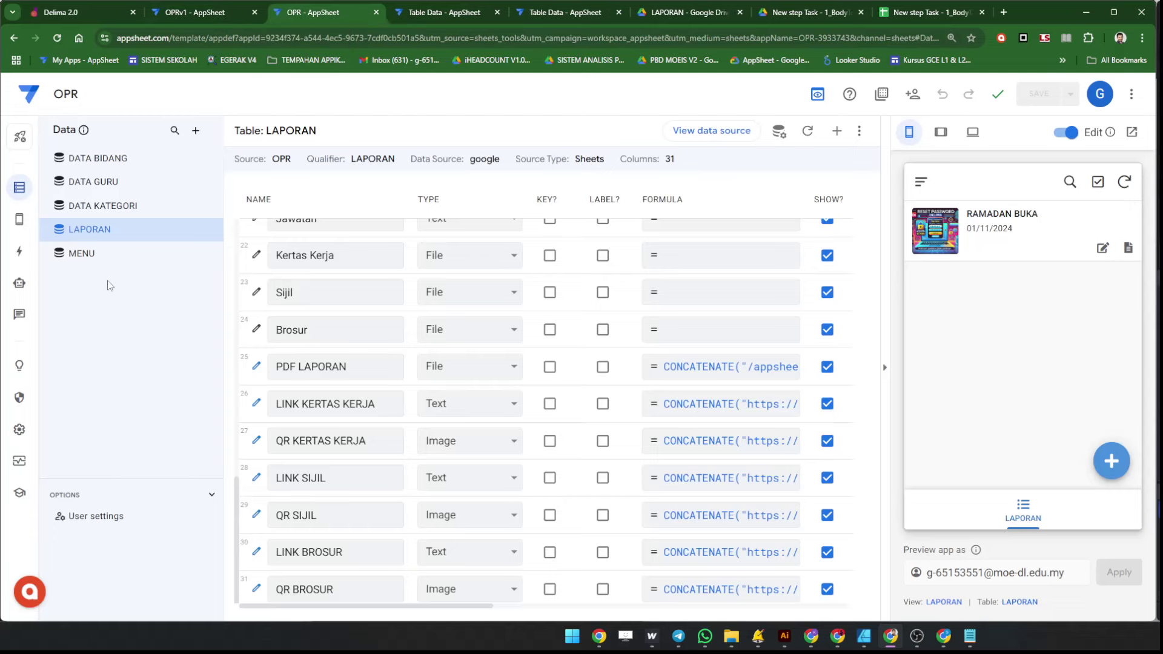
# Turn off Require Image and File URL Signing in the app's security options and save the app.
pyautogui.click(24, 398)
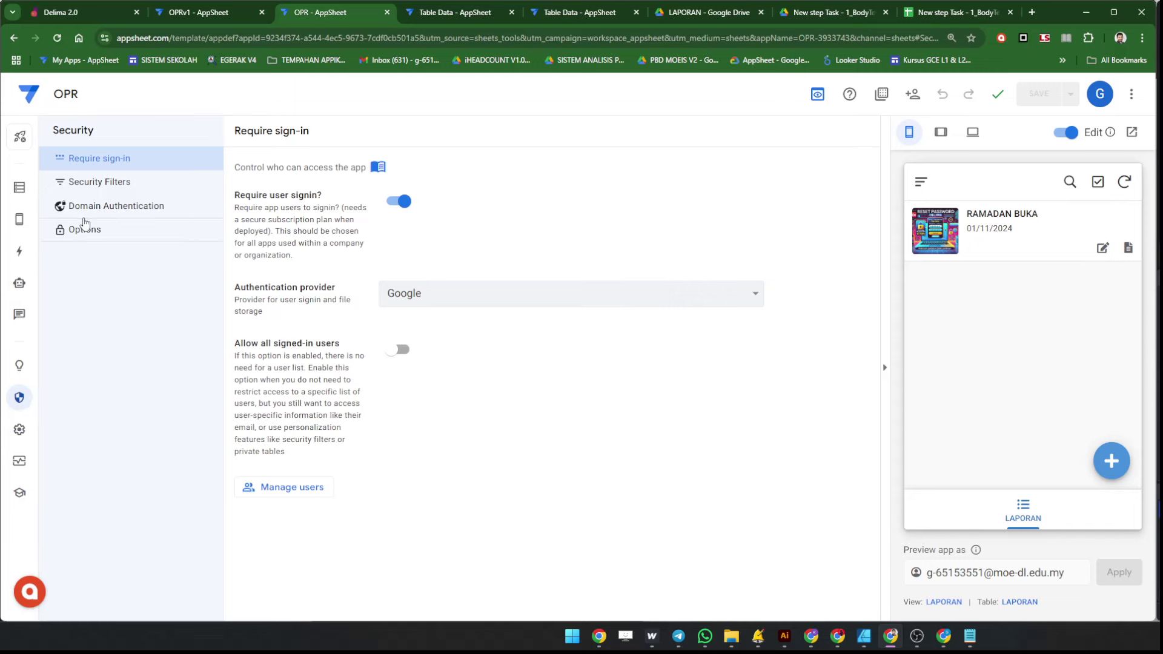
pyautogui.click(106, 230)
pyautogui.scroll(-2, 420, 371)
pyautogui.scroll(-1, 421, 371)
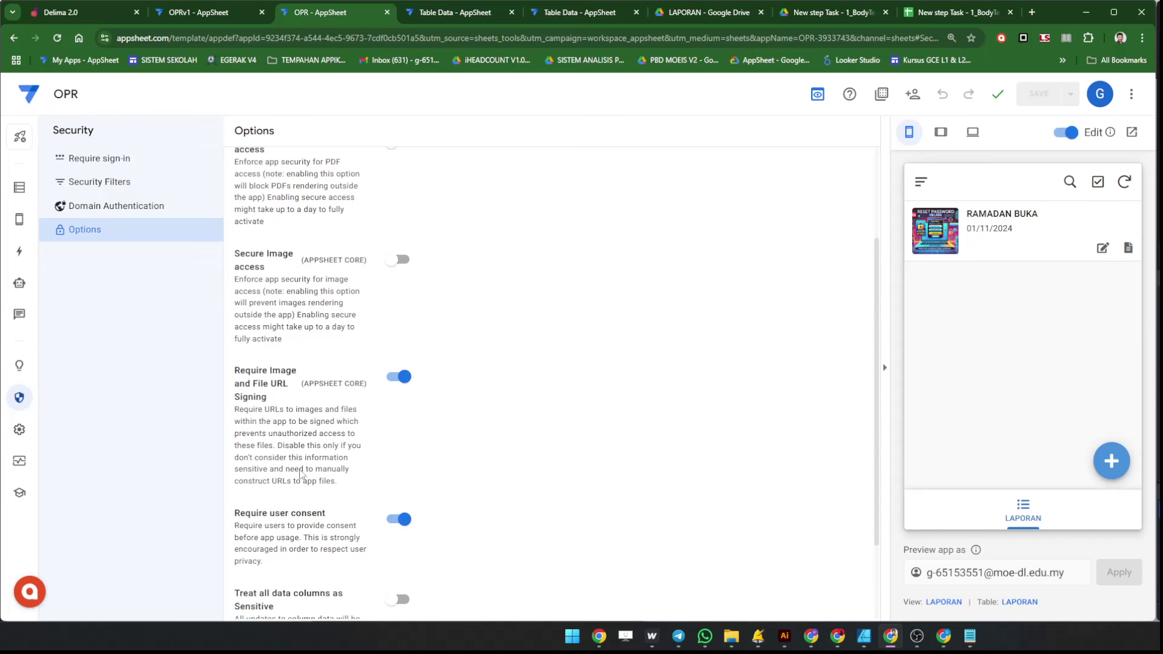
pyautogui.click(400, 378)
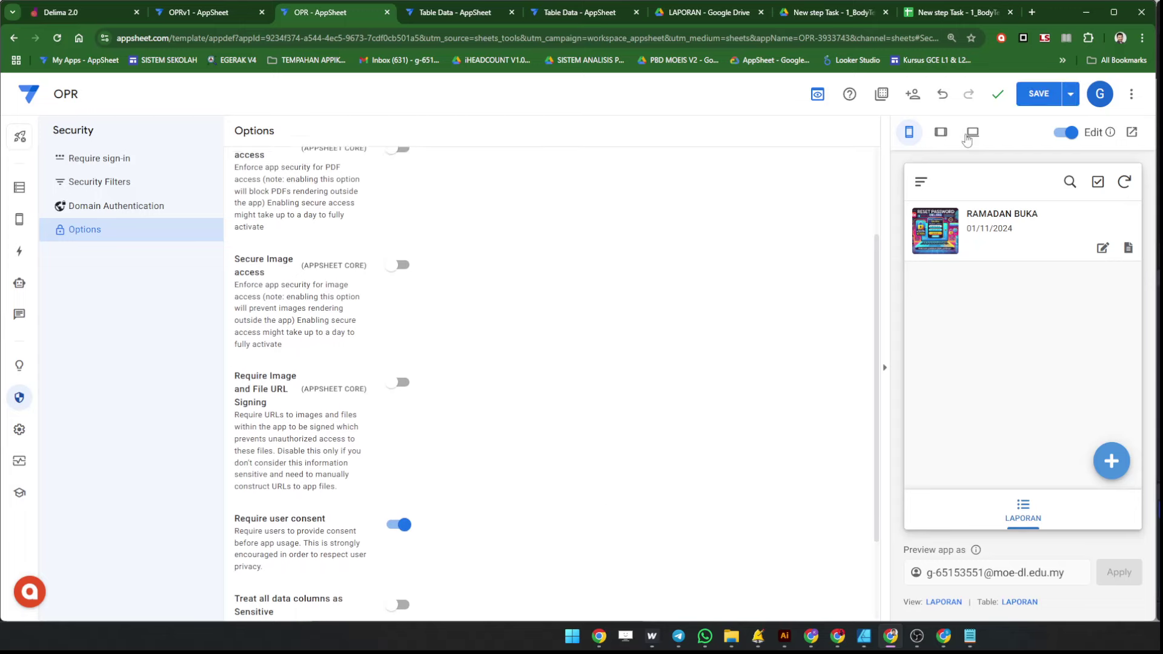
pyautogui.click(1033, 98)
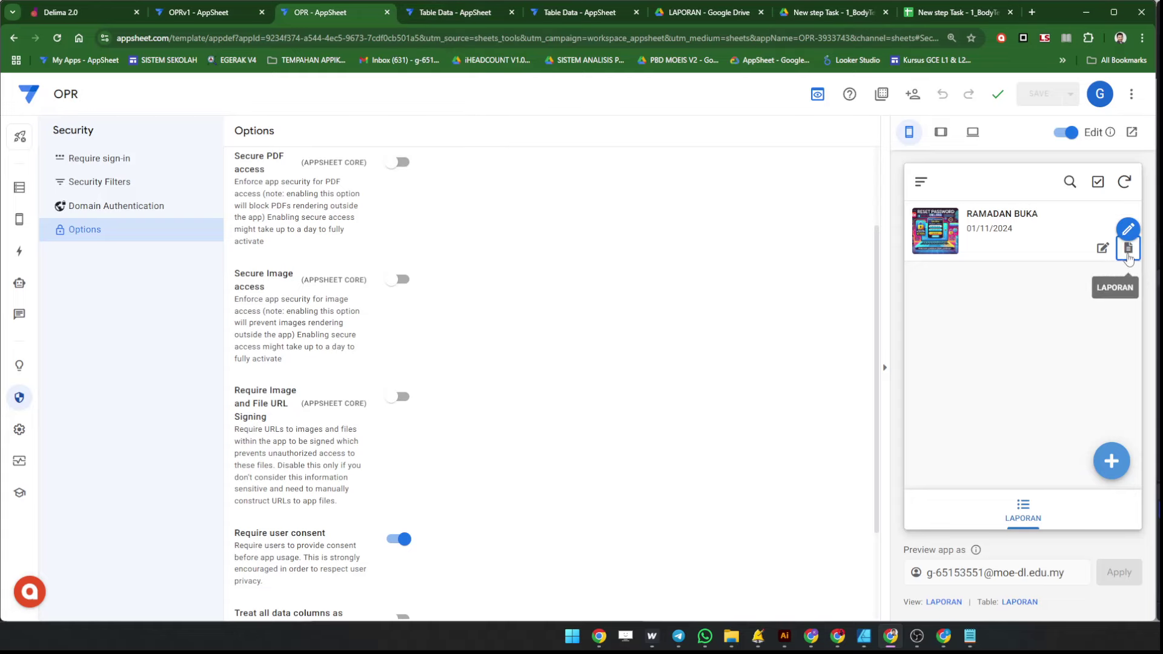
# Open the RAMADAN BUKA record's PDF report again and check its details, pictures and QR codes.
pyautogui.click(1128, 248)
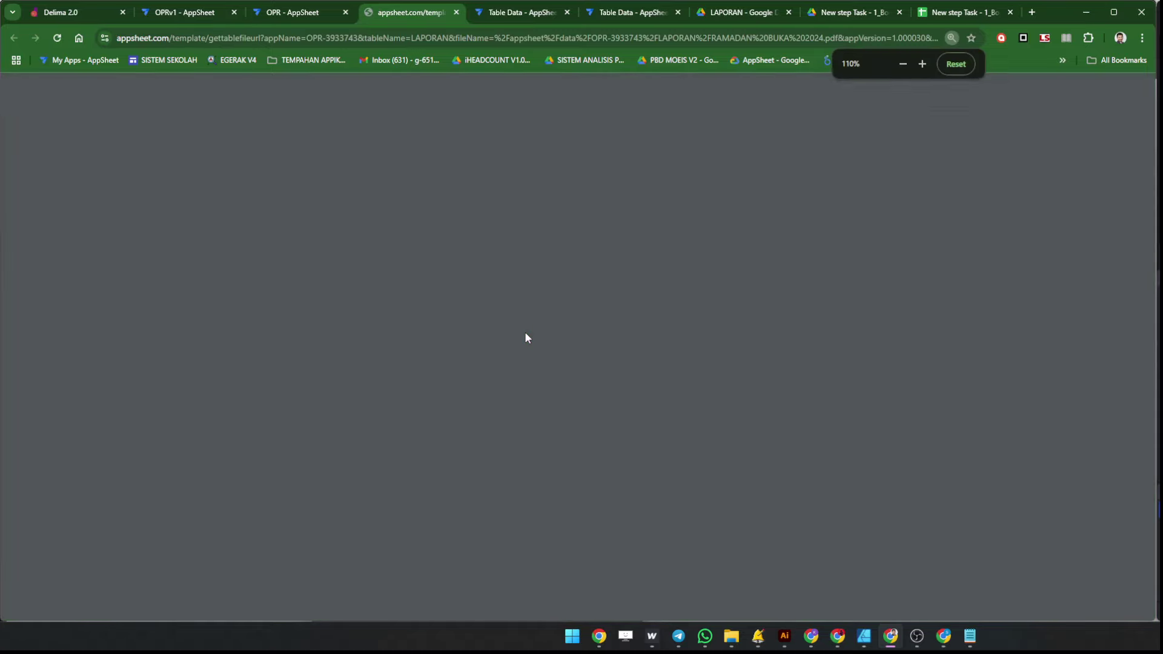
pyautogui.scroll(-3, 525, 334)
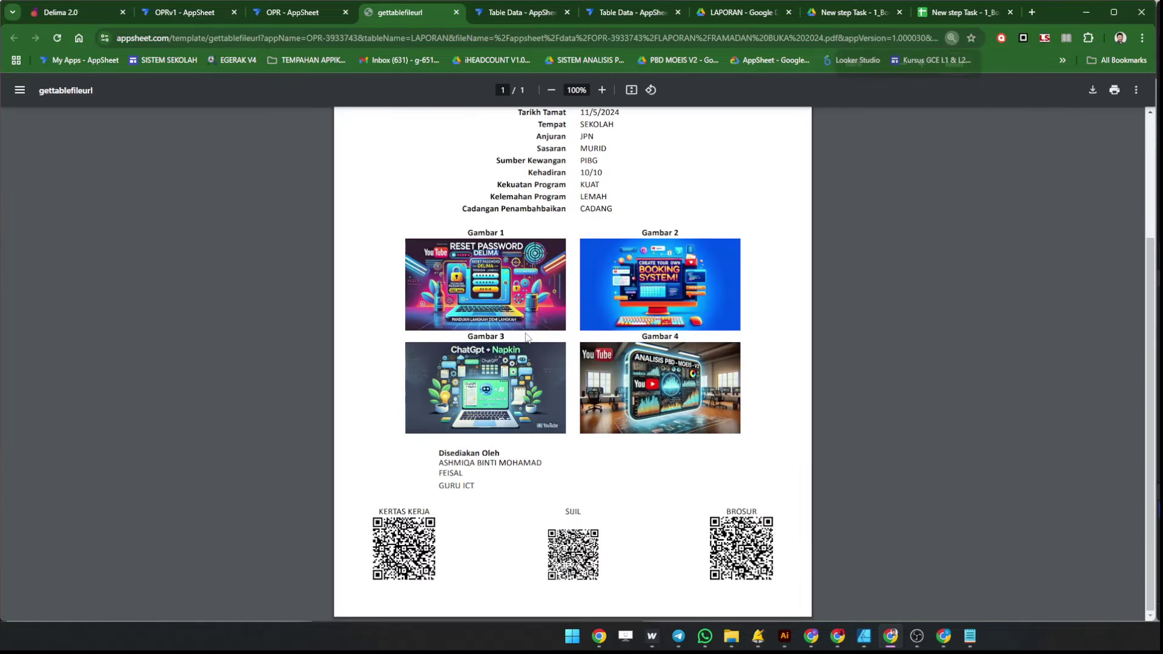
pyautogui.scroll(3, 710, 492)
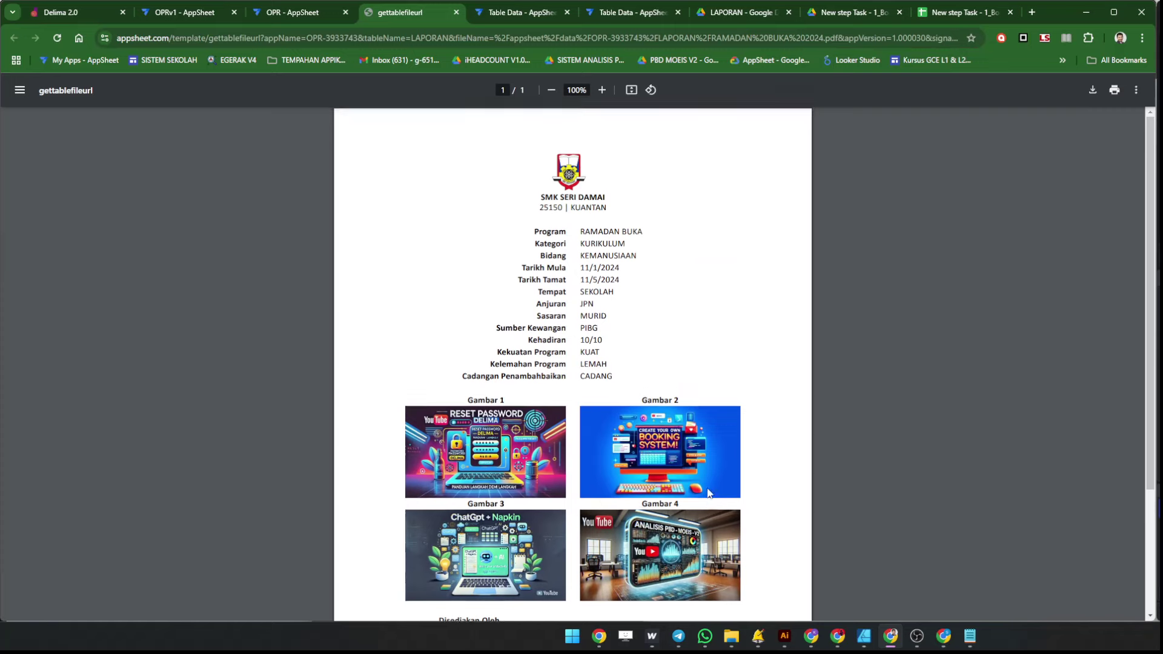
pyautogui.scroll(-3, 706, 491)
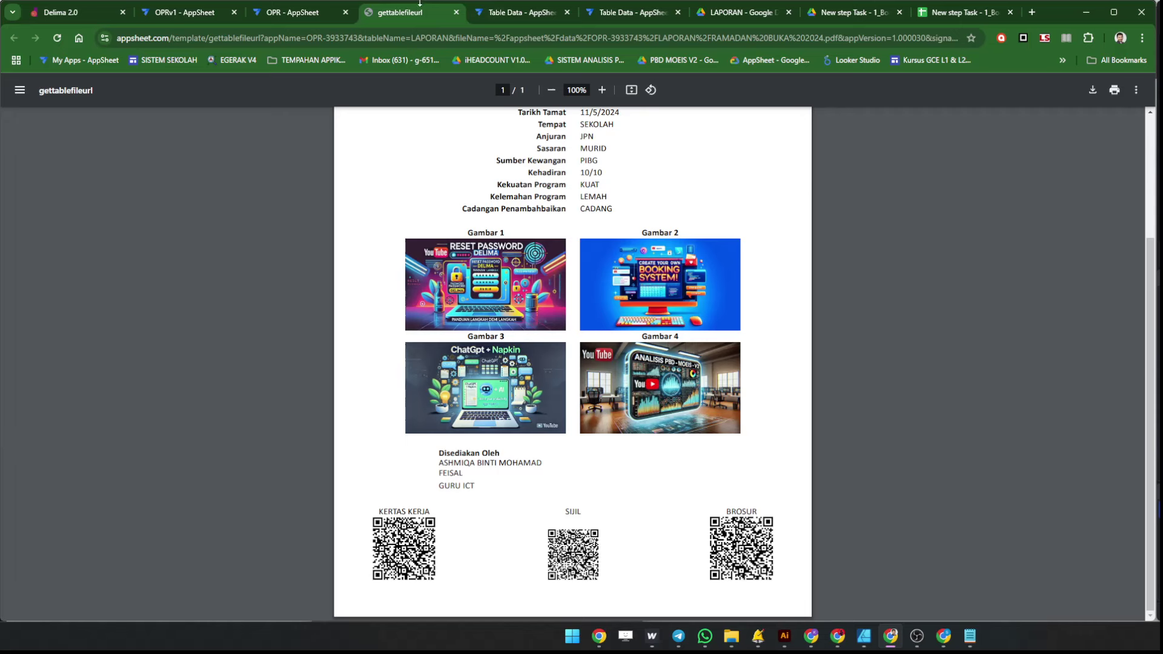
# Look over the LAPORAN body template spreadsheet and the layout of its report placeholders.
pyautogui.click(980, 15)
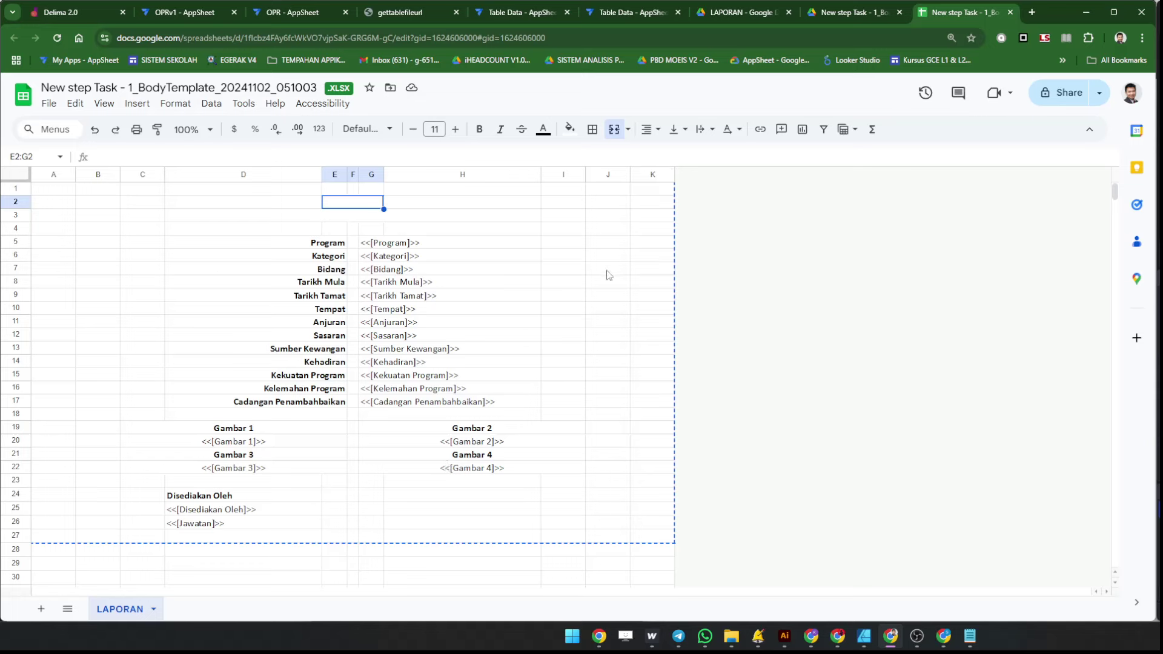
pyautogui.moveTo(100, 201); pyautogui.dragTo(136, 315)
pyautogui.scroll(-1, 135, 335)
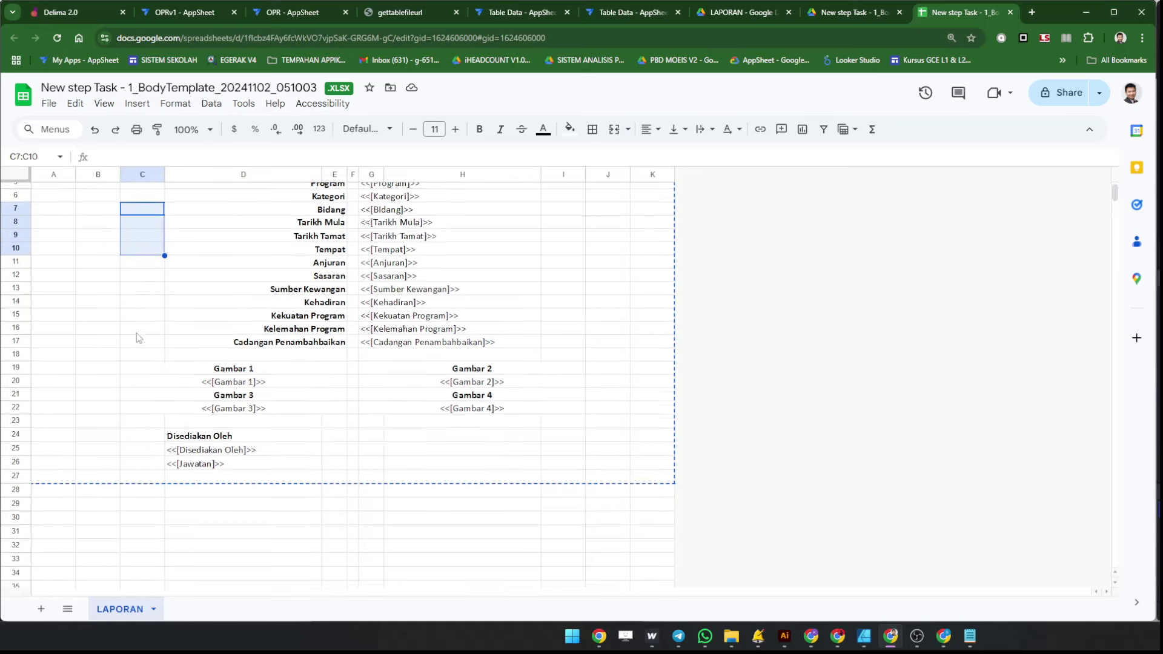
pyautogui.scroll(1, 139, 338)
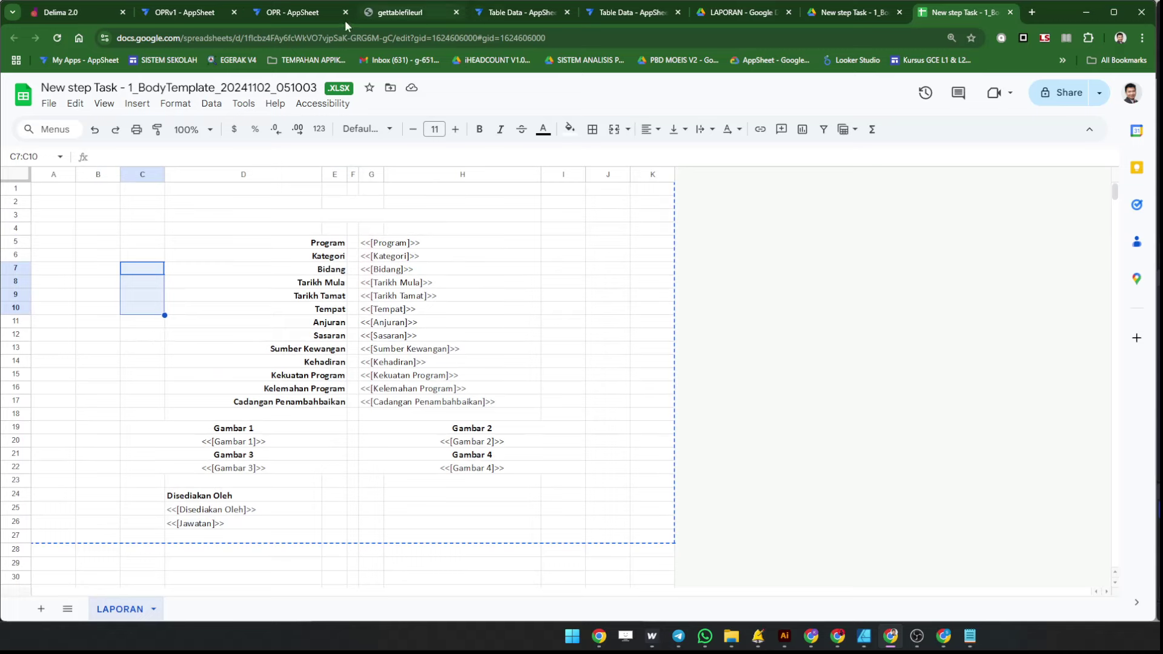
# Return to the PDF report and compare its header, program details, pictures and QR codes with the template layout.
pyautogui.click(377, 14)
pyautogui.scroll(3, 686, 368)
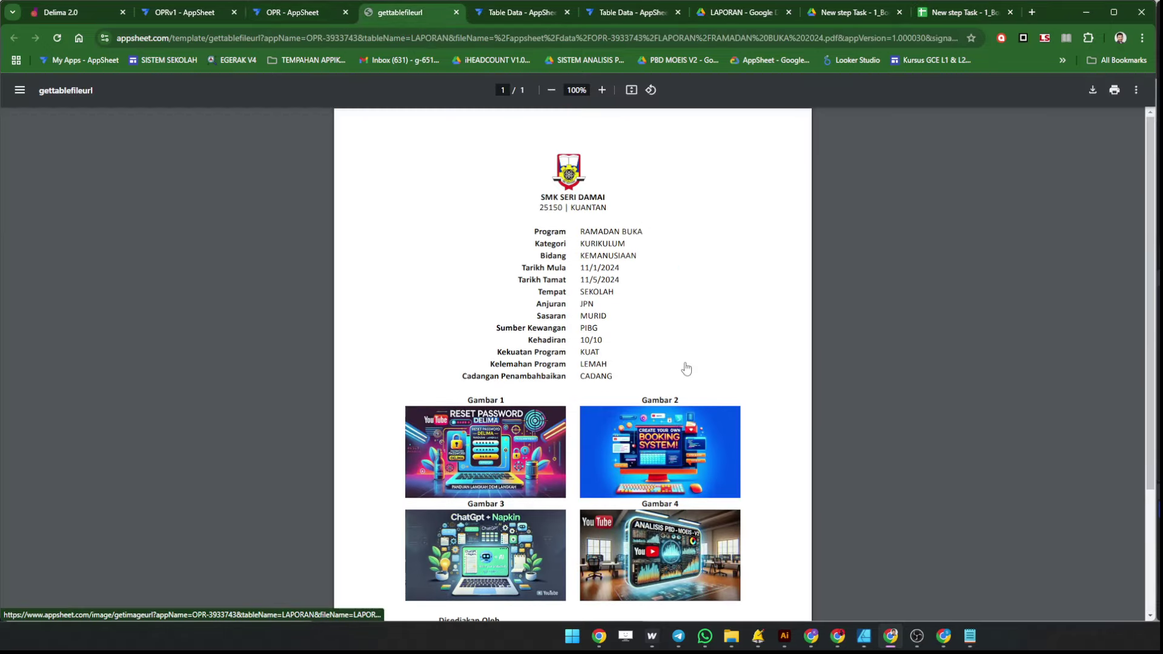
pyautogui.scroll(-3, 686, 368)
pyautogui.scroll(2, 685, 368)
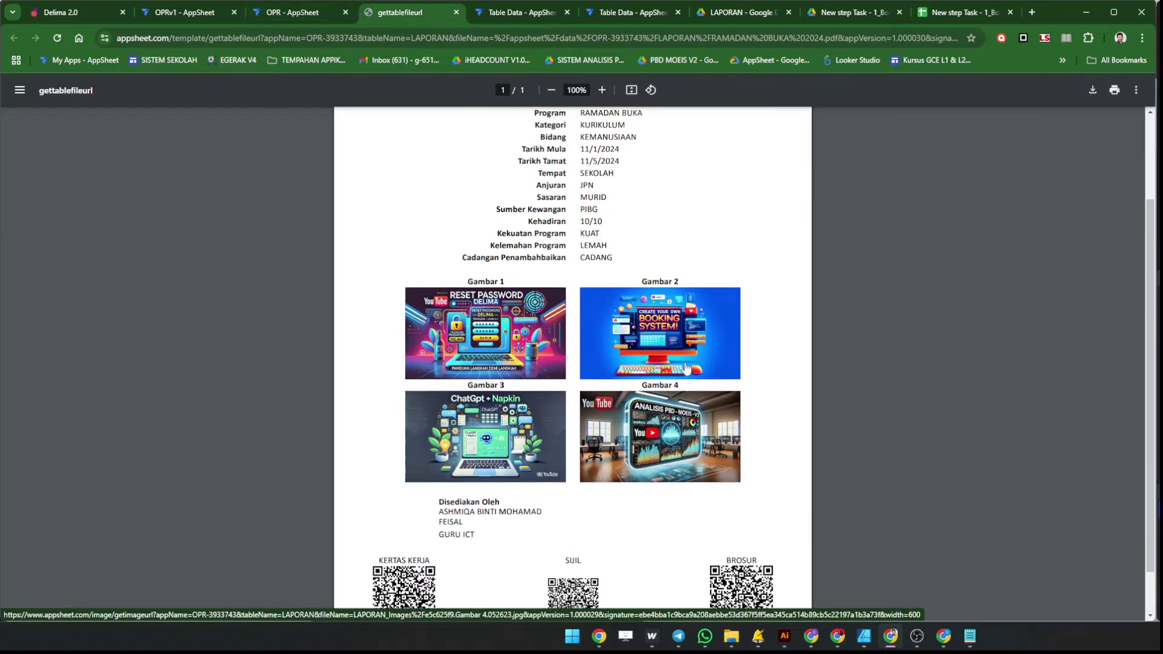
pyautogui.scroll(-2, 686, 368)
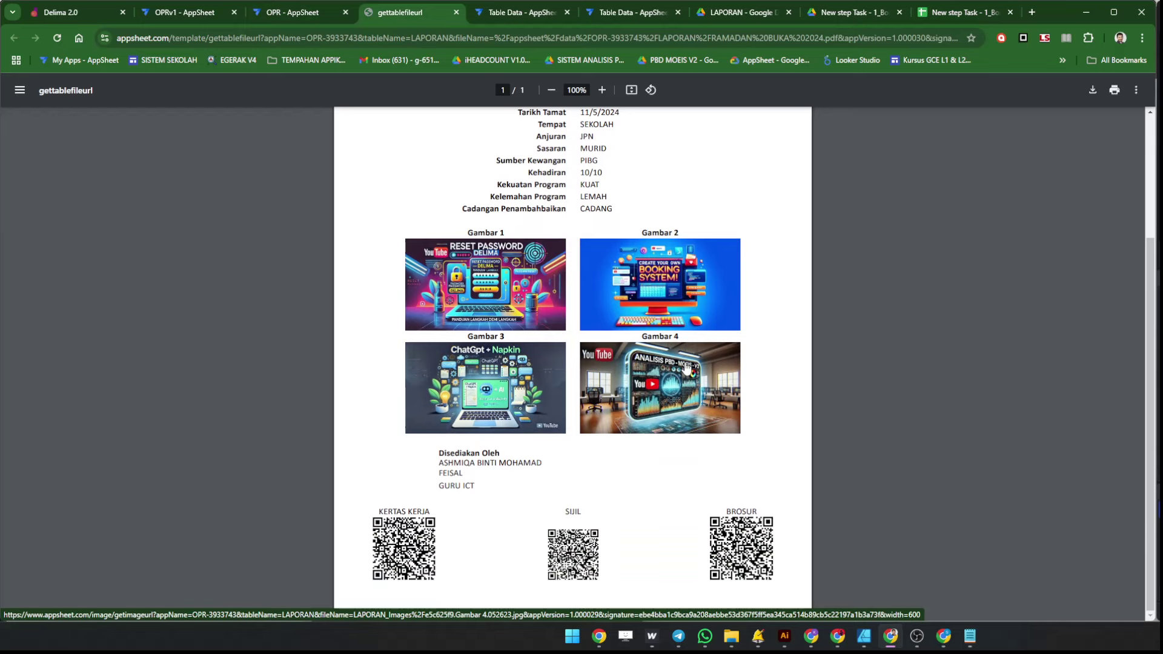
pyautogui.scroll(3, 544, 268)
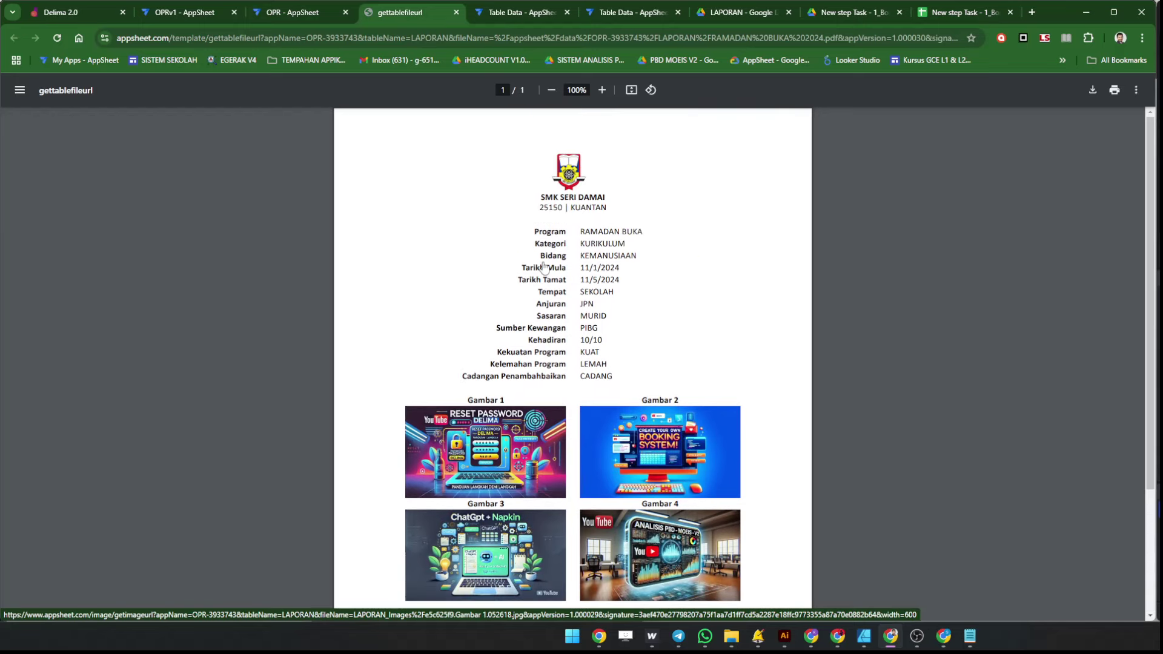
pyautogui.scroll(-3, 597, 272)
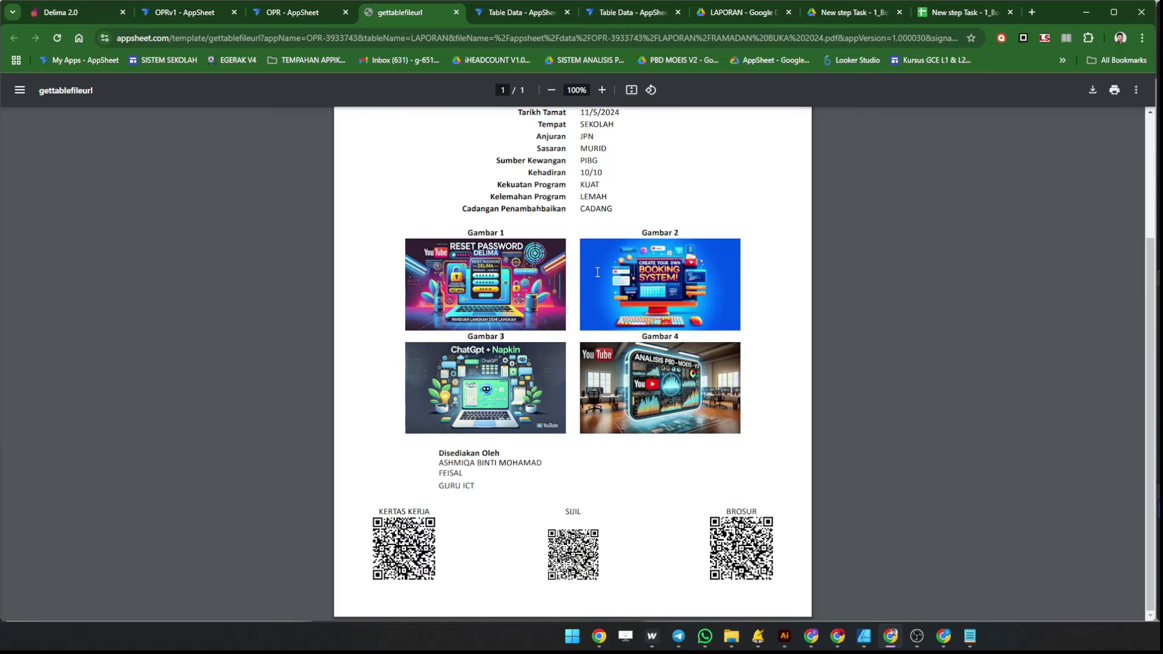
pyautogui.scroll(3, 597, 273)
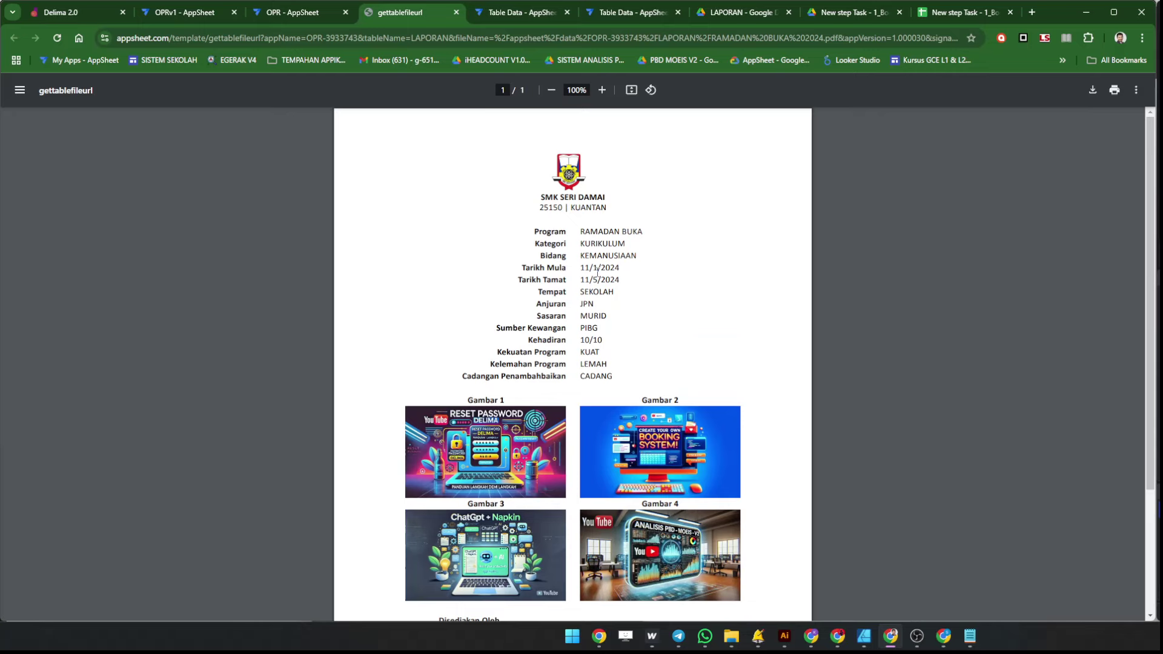
# Go back to the OPR app and examine the attachment, link and QR code fields in the RAMADAN BUKA record's detail view under KURIKULUM.
pyautogui.click(292, 12)
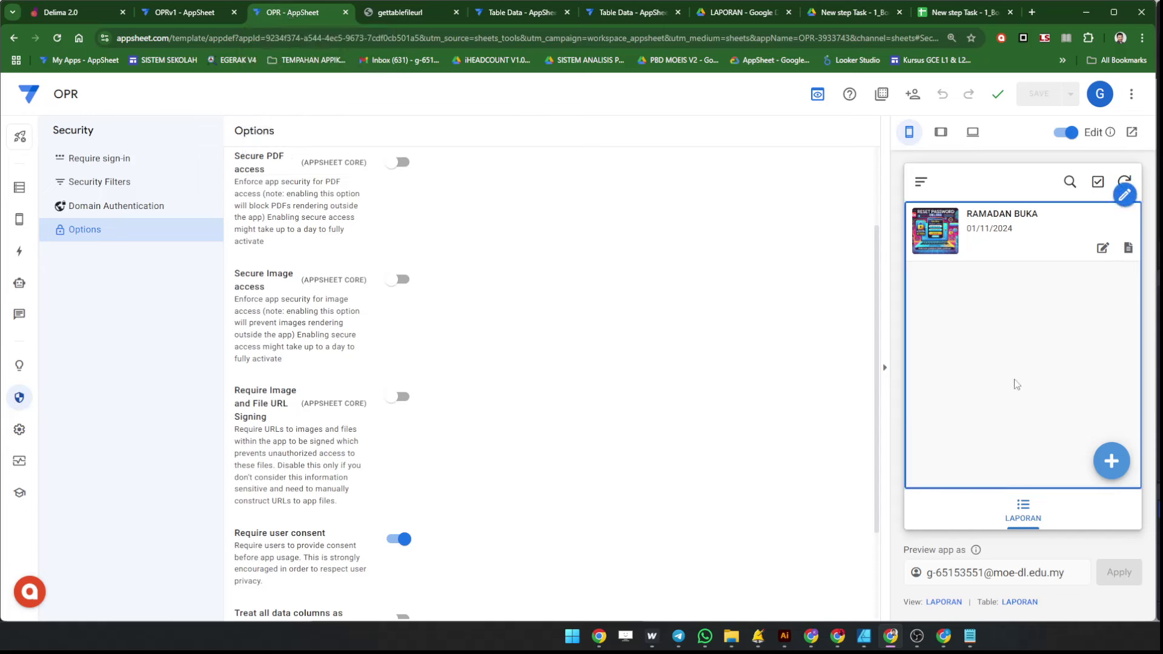
pyautogui.click(1025, 509)
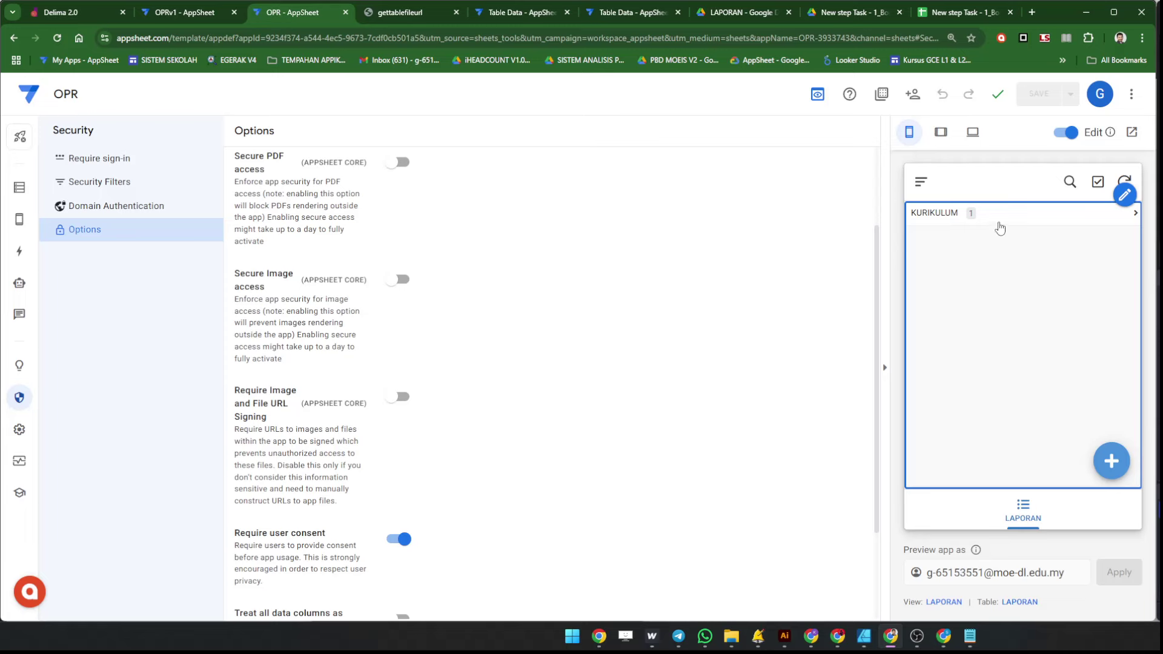
pyautogui.click(997, 220)
pyautogui.click(1077, 262)
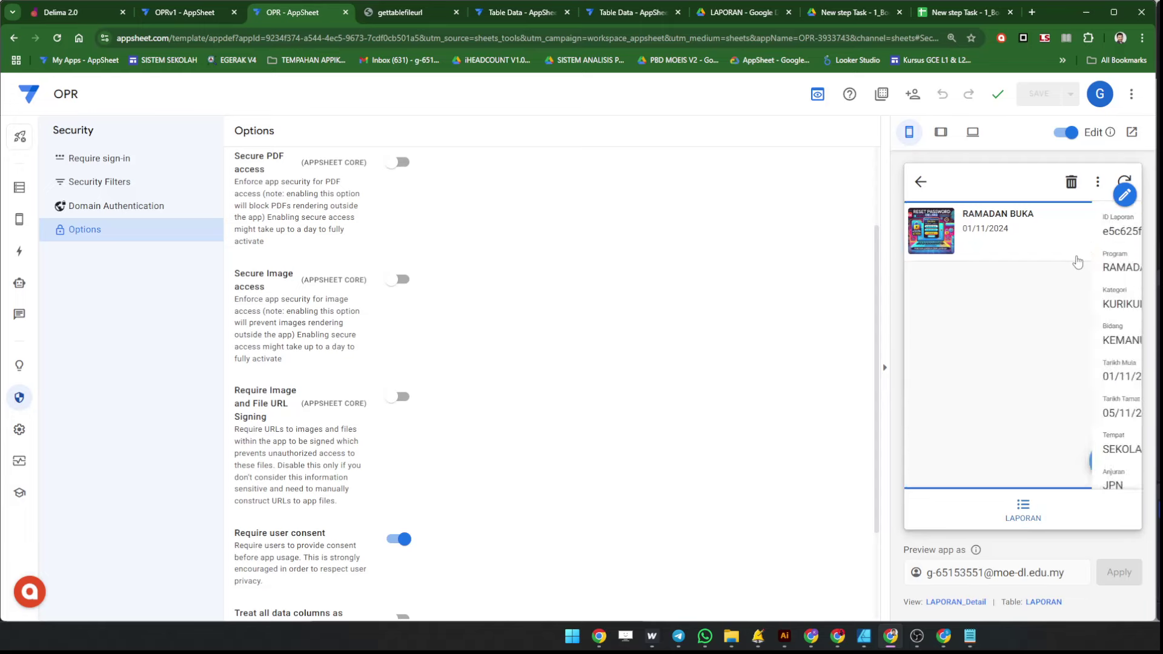
pyautogui.scroll(-5, 1082, 393)
pyautogui.scroll(-5, 1081, 394)
pyautogui.scroll(10, 1079, 385)
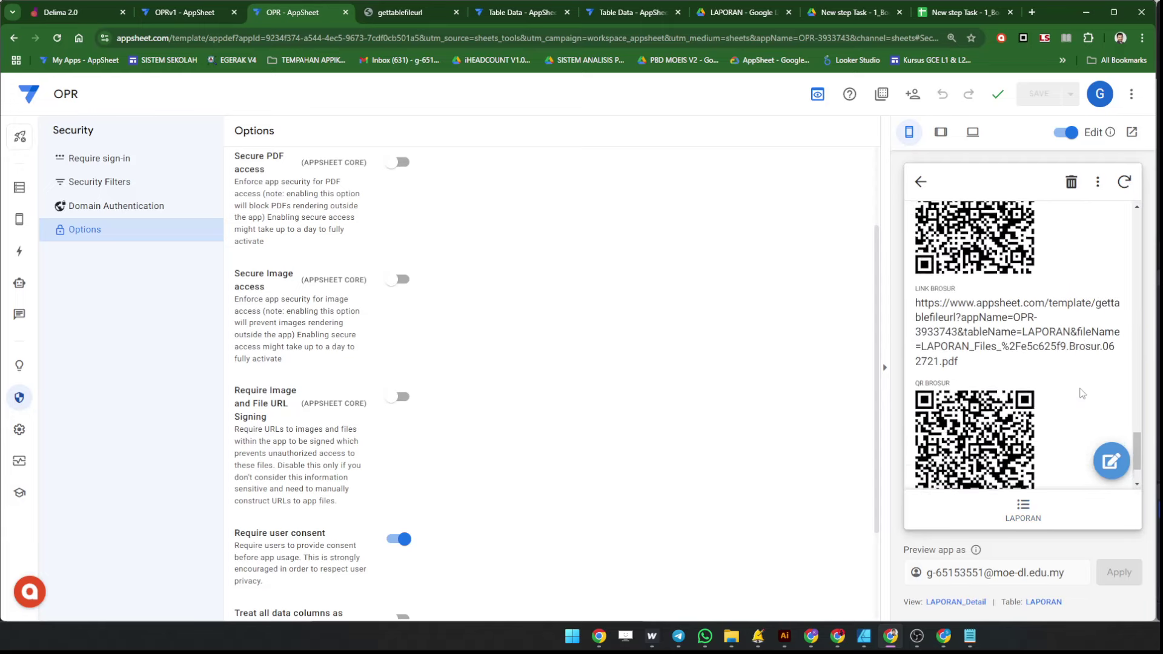
pyautogui.click(1023, 508)
pyautogui.click(1023, 508)
pyautogui.click(1018, 219)
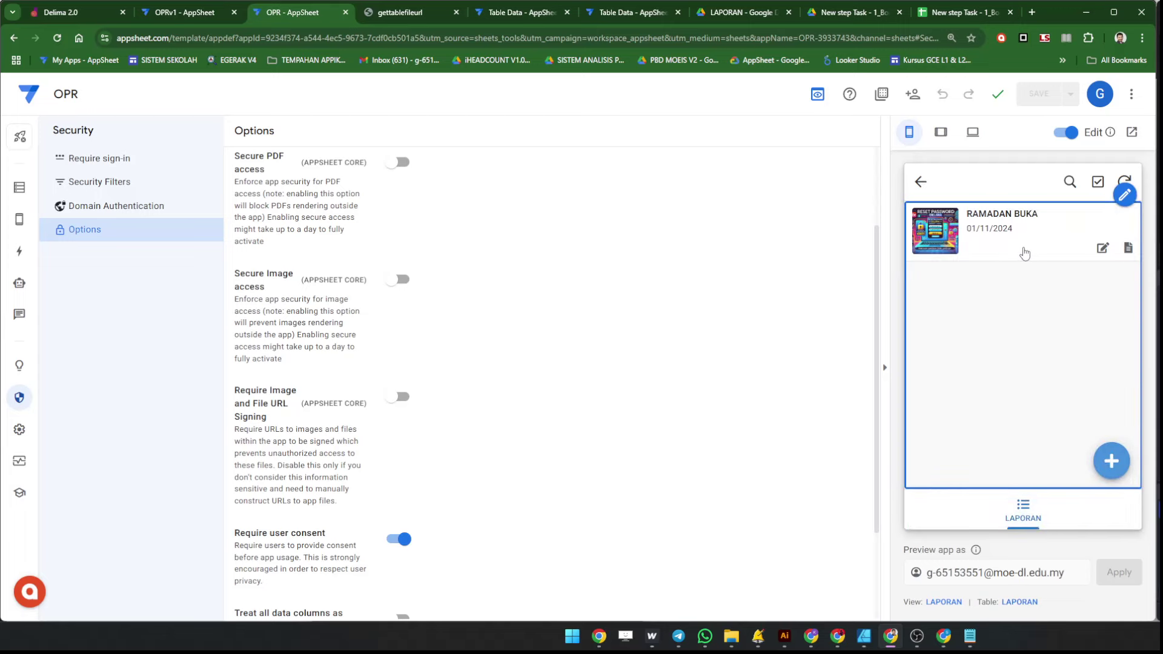
pyautogui.click(1026, 252)
pyautogui.scroll(-5, 1057, 374)
pyautogui.scroll(-4, 1057, 374)
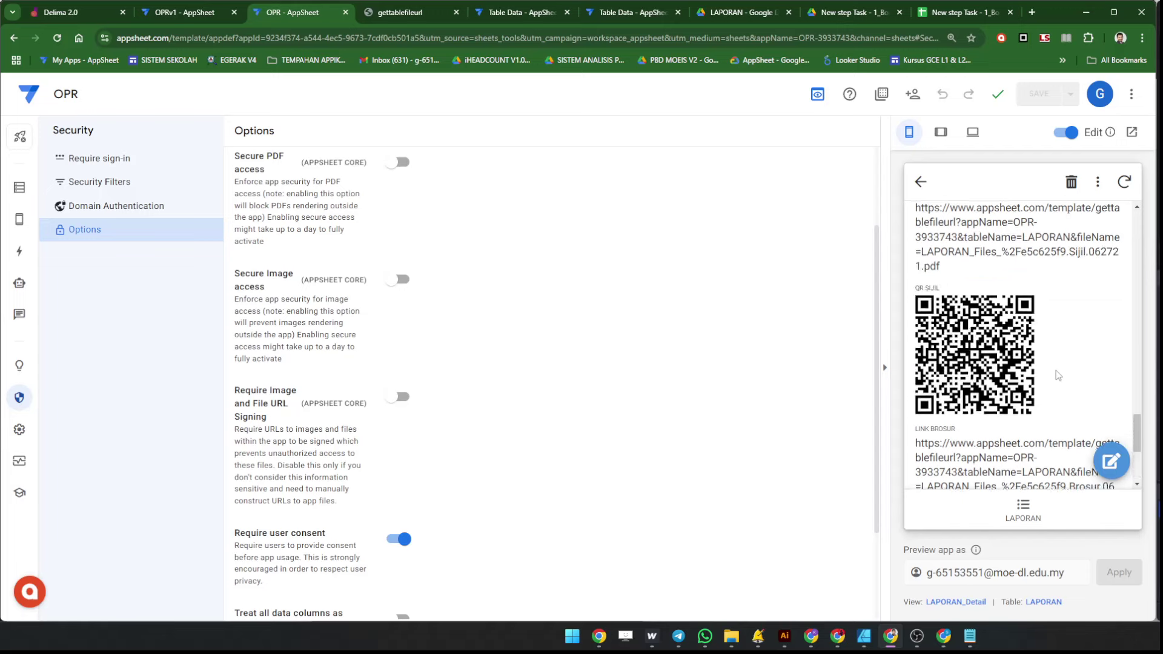
pyautogui.scroll(10, 1054, 363)
pyautogui.scroll(3, 1049, 351)
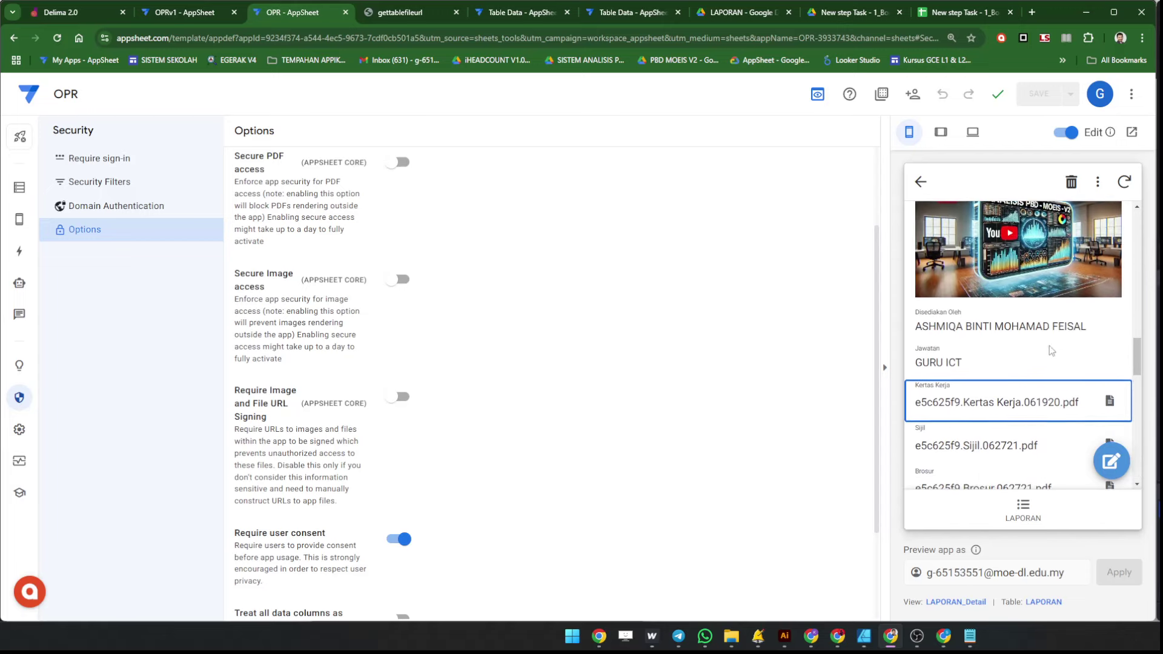
pyautogui.scroll(-5, 1050, 352)
pyautogui.scroll(-5, 1050, 352)
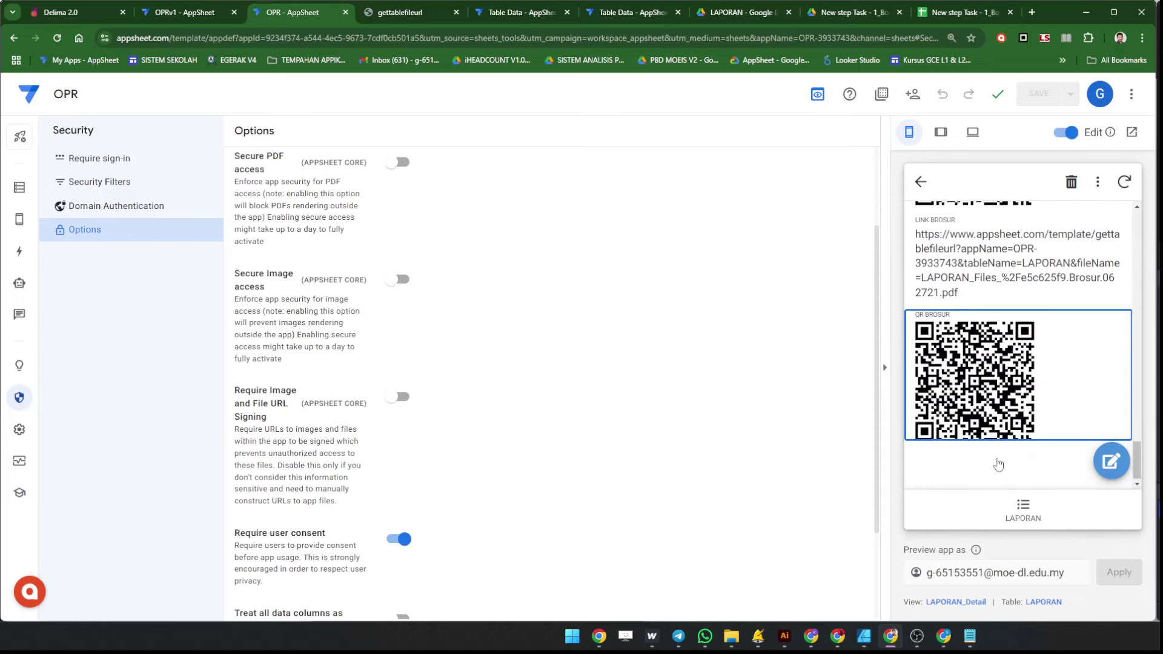
# Open the LAPORAN_Detail view's settings and set its column order to Manual.
pyautogui.click(936, 602)
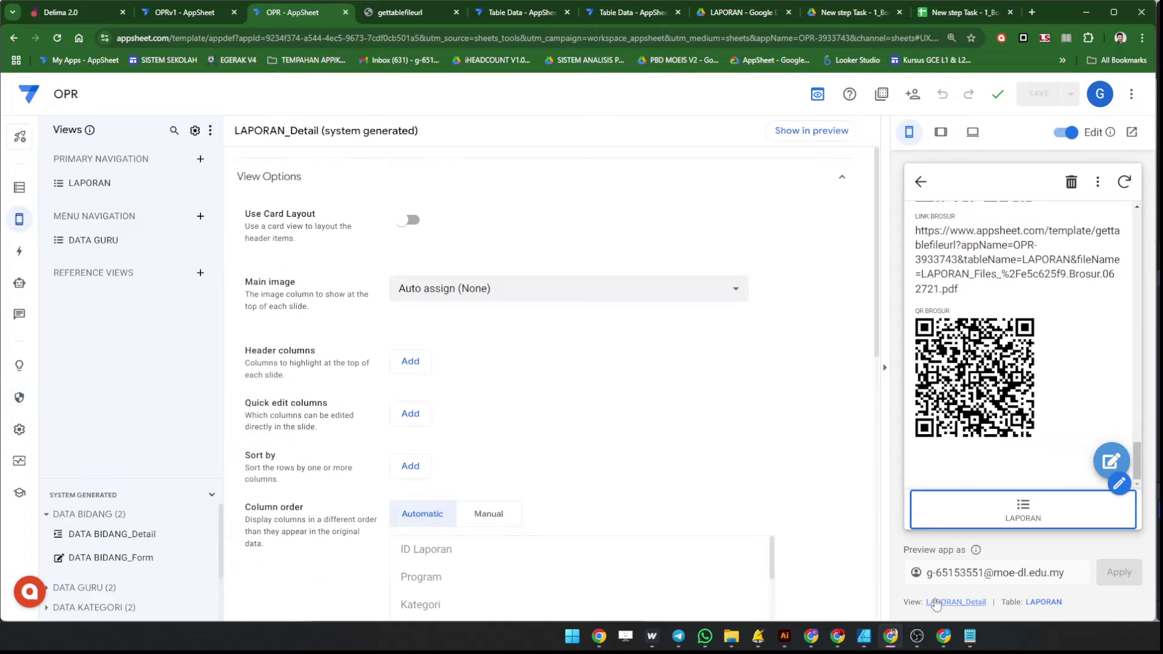
pyautogui.scroll(-2, 523, 427)
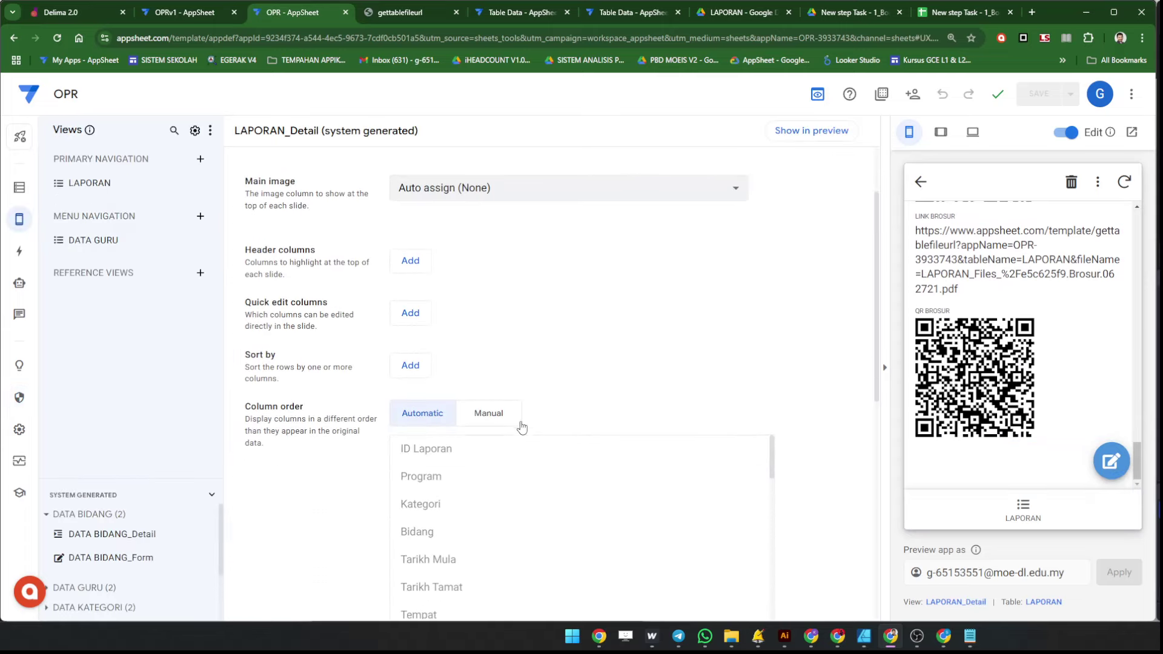
pyautogui.click(475, 416)
pyautogui.scroll(-7, 631, 461)
pyautogui.scroll(4, 630, 456)
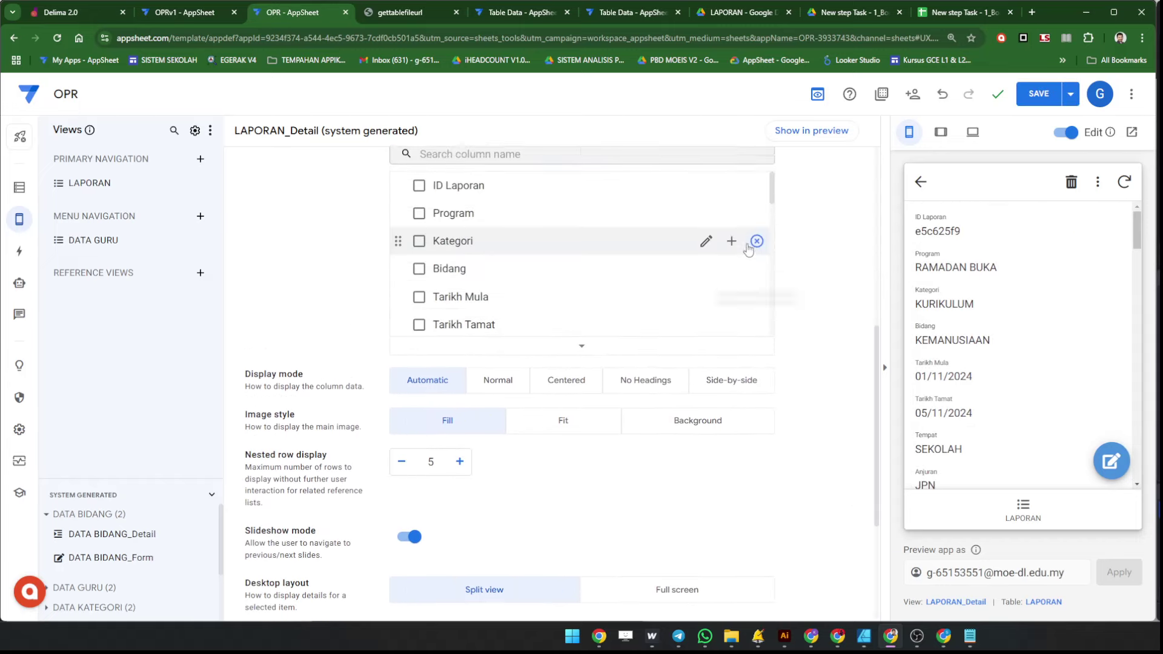
# Remove the PDF LAPORAN column and the Kertas Kerja, Sijil and Brosur link and QR columns from the LAPORAN_Detail column order.
pyautogui.scroll(-5, 753, 254)
pyautogui.scroll(-8, 757, 306)
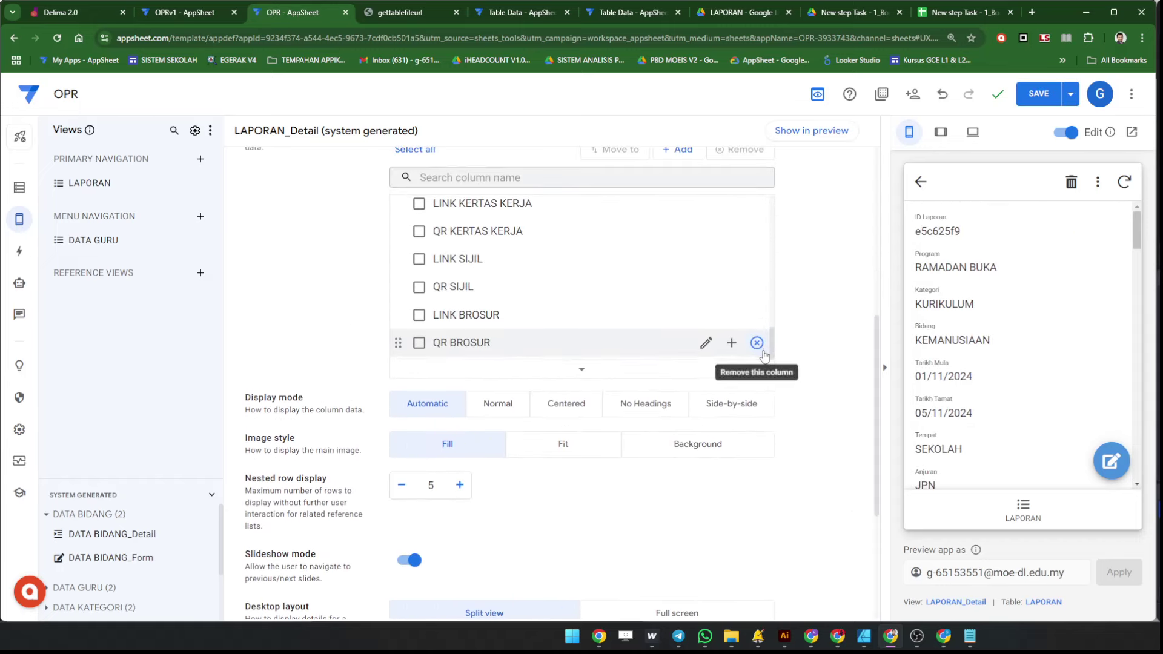
pyautogui.scroll(2, 815, 339)
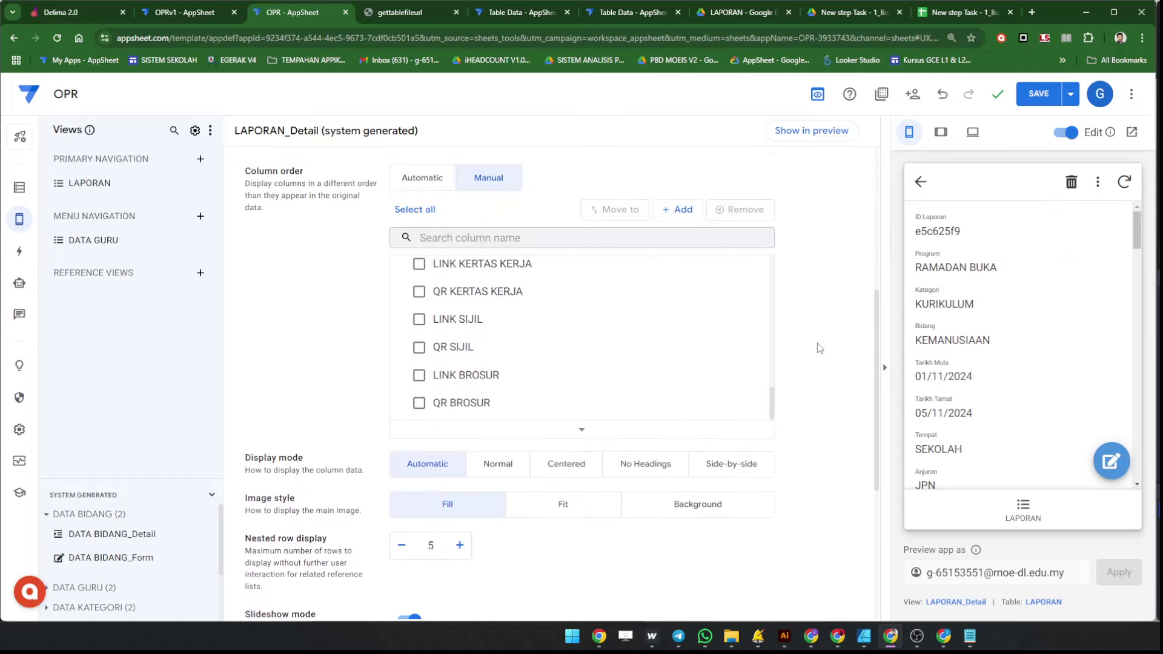
pyautogui.click(757, 404)
pyautogui.click(757, 404)
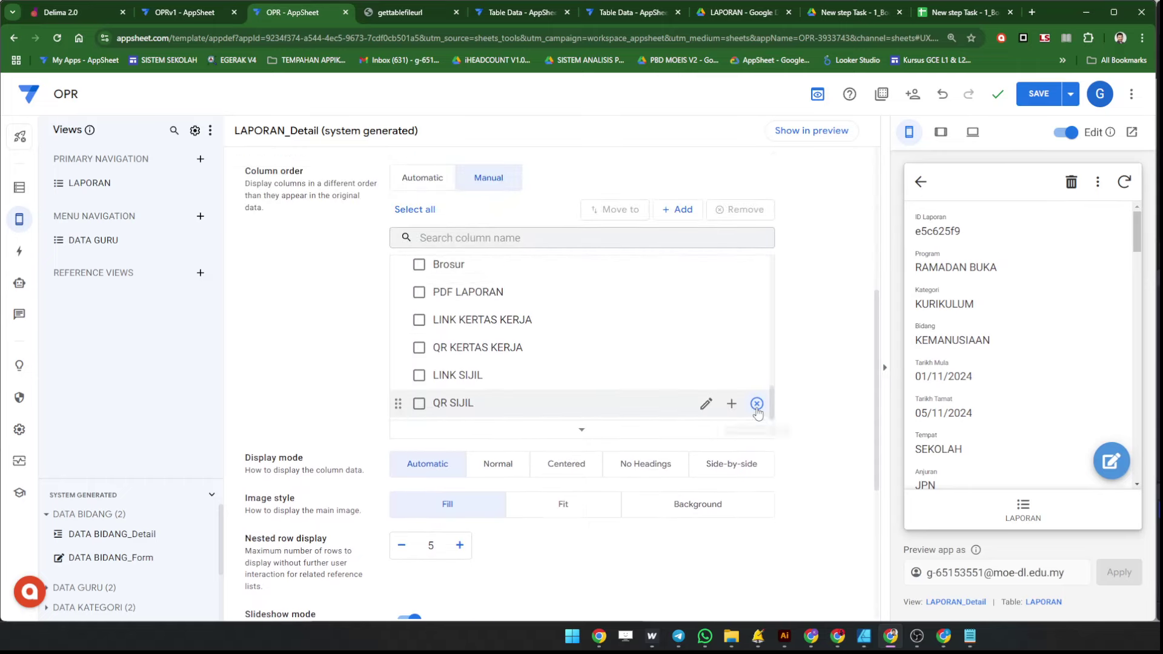
pyautogui.click(757, 405)
pyautogui.click(757, 404)
pyautogui.click(758, 403)
pyautogui.click(757, 404)
pyautogui.click(757, 403)
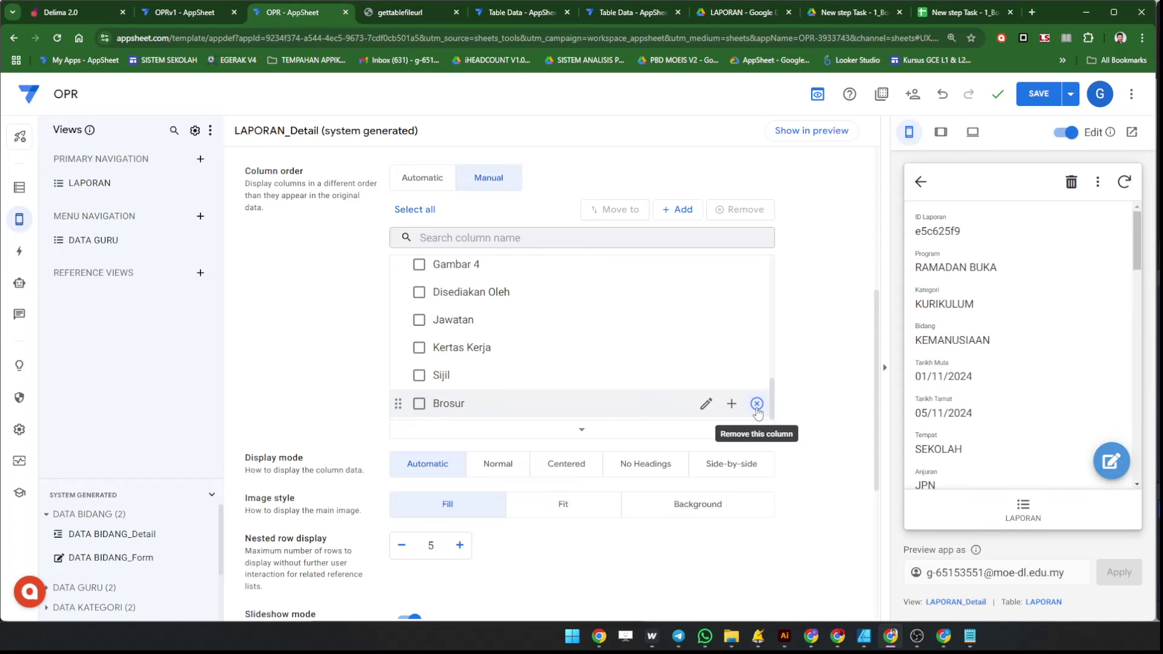
# Remove the Brosur, Sijil and Kertas Kerja columns from the column order and set the display mode to Centered.
pyautogui.click(757, 404)
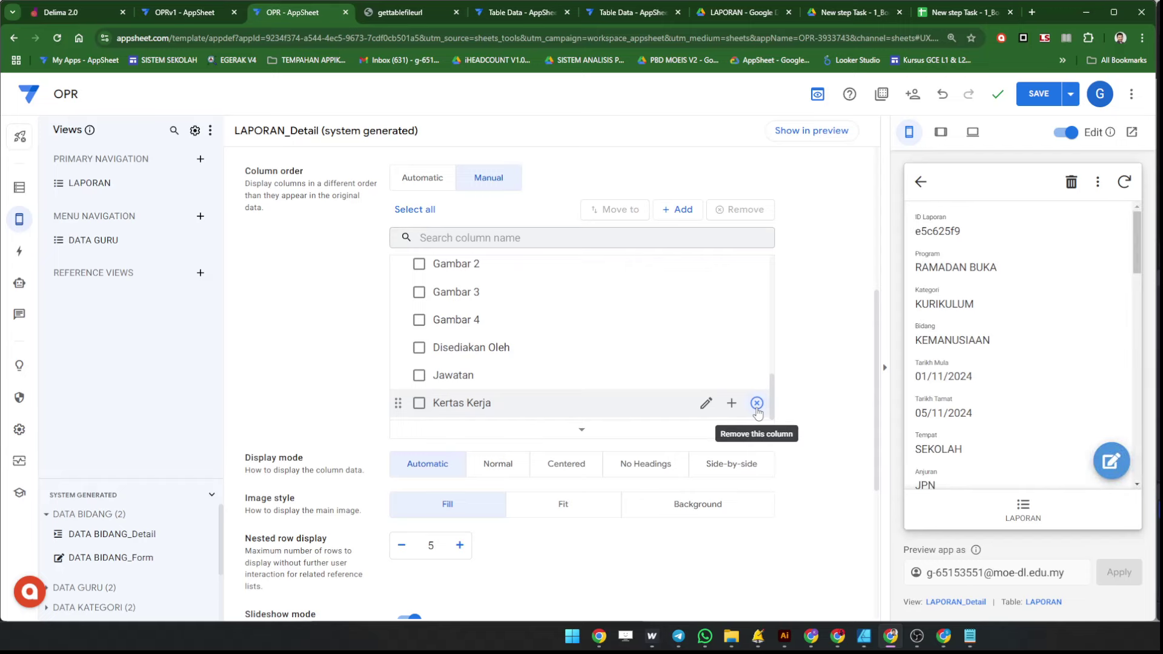
pyautogui.click(757, 403)
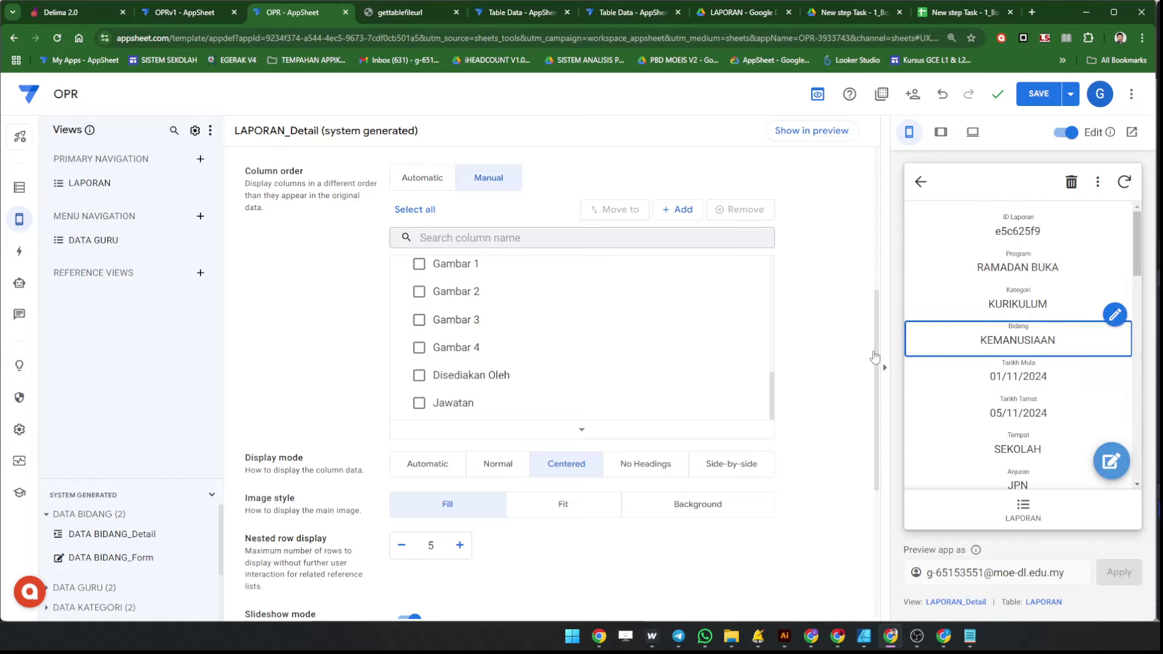
pyautogui.scroll(-5, 875, 358)
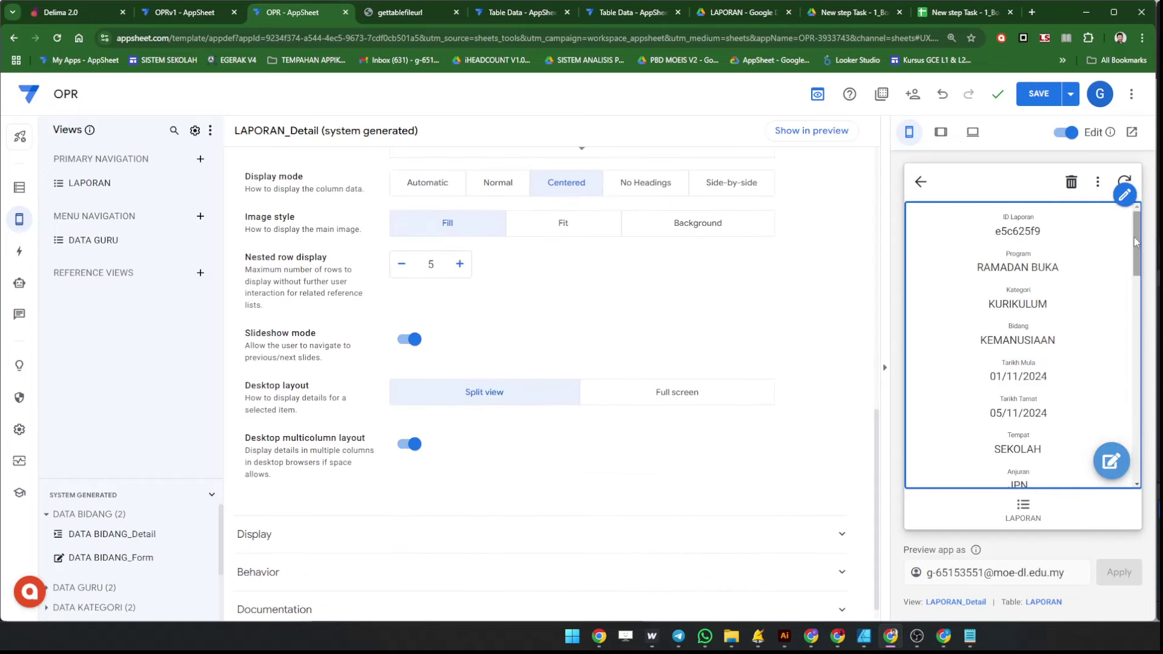
# Reopen the RAMADAN BUKA record under KURIKULUM in the app preview and look over its detail view fields and layout.
pyautogui.moveTo(1135, 242)
pyautogui.mouseDown()
pyautogui.moveTo(1139, 387)
pyautogui.moveTo(1144, 223)
pyautogui.mouseUp()
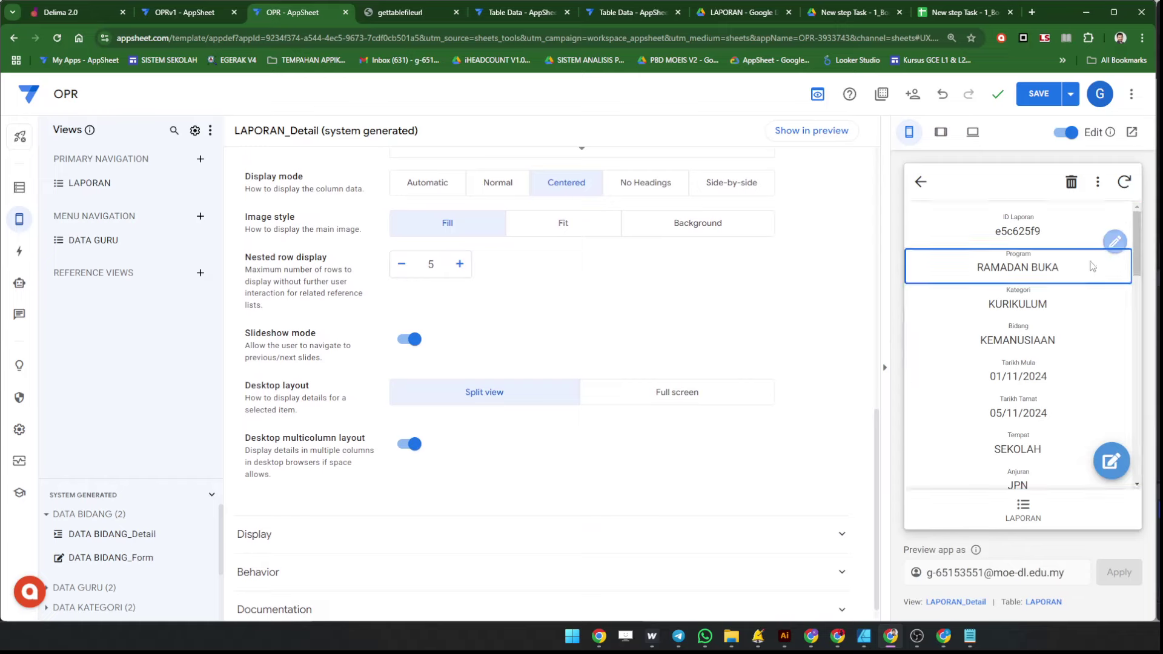
pyautogui.scroll(7, 666, 315)
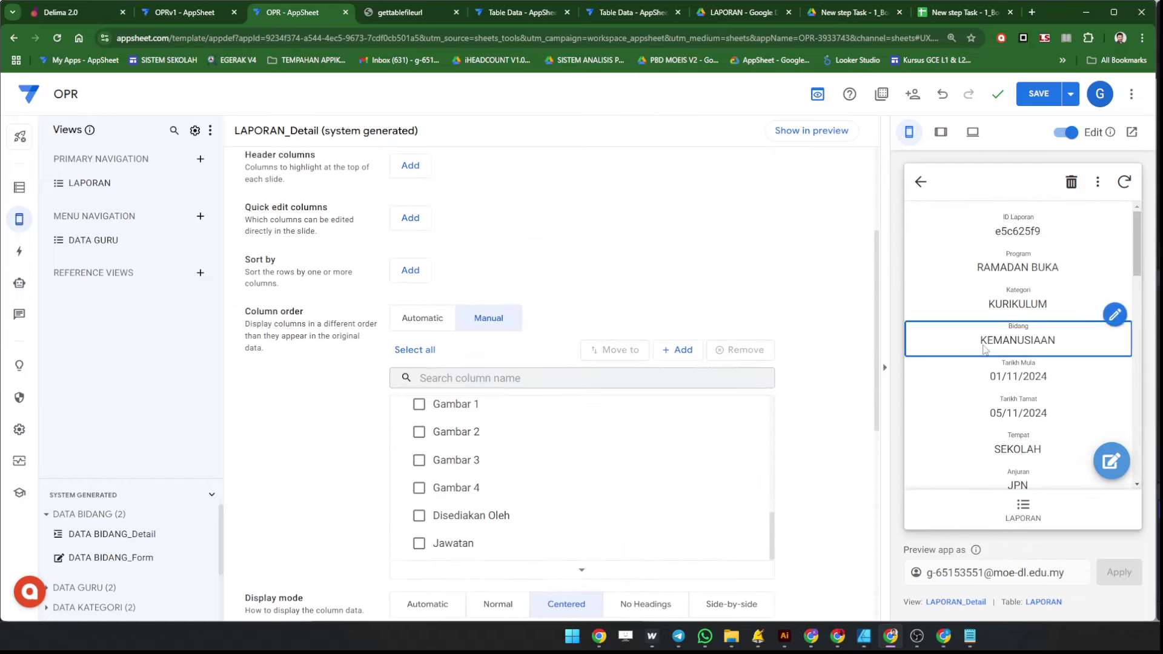
pyautogui.scroll(-1, 1021, 352)
pyautogui.scroll(1, 1022, 351)
pyautogui.scroll(1, 744, 459)
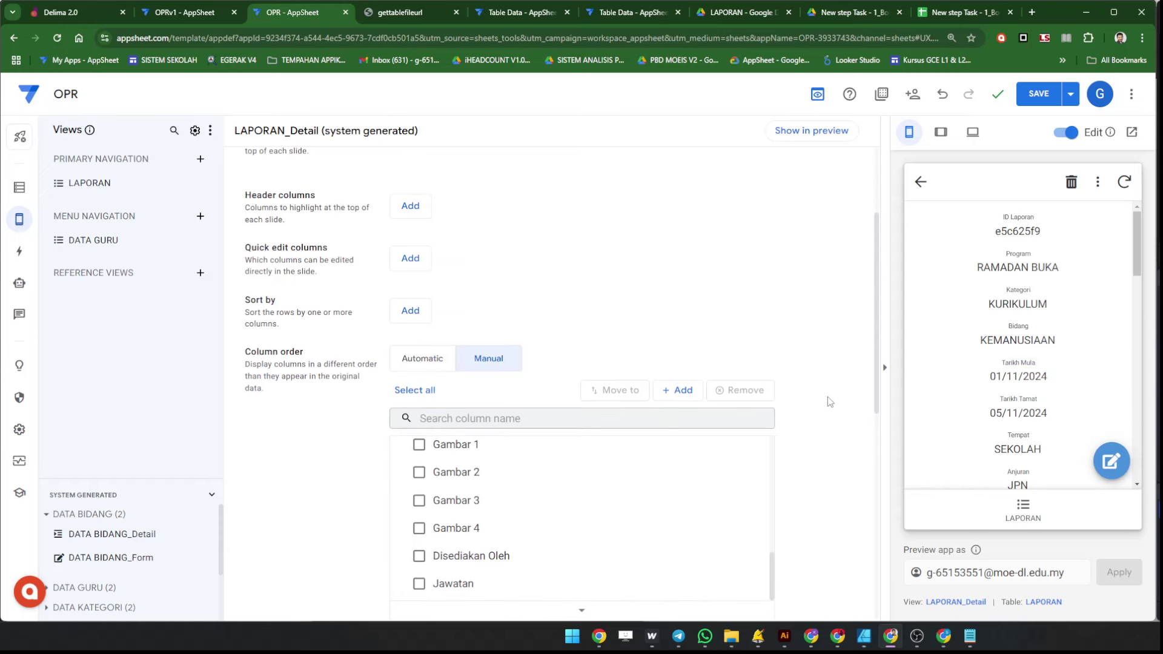
pyautogui.scroll(-1, 993, 335)
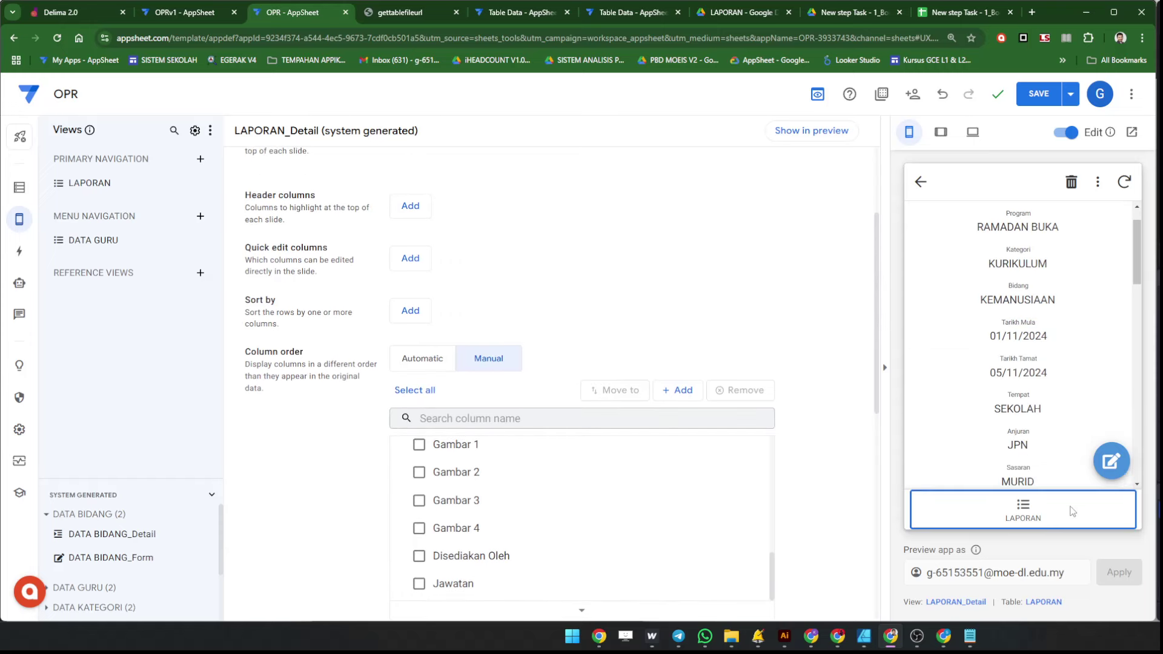
pyautogui.click(1037, 520)
pyautogui.click(1034, 221)
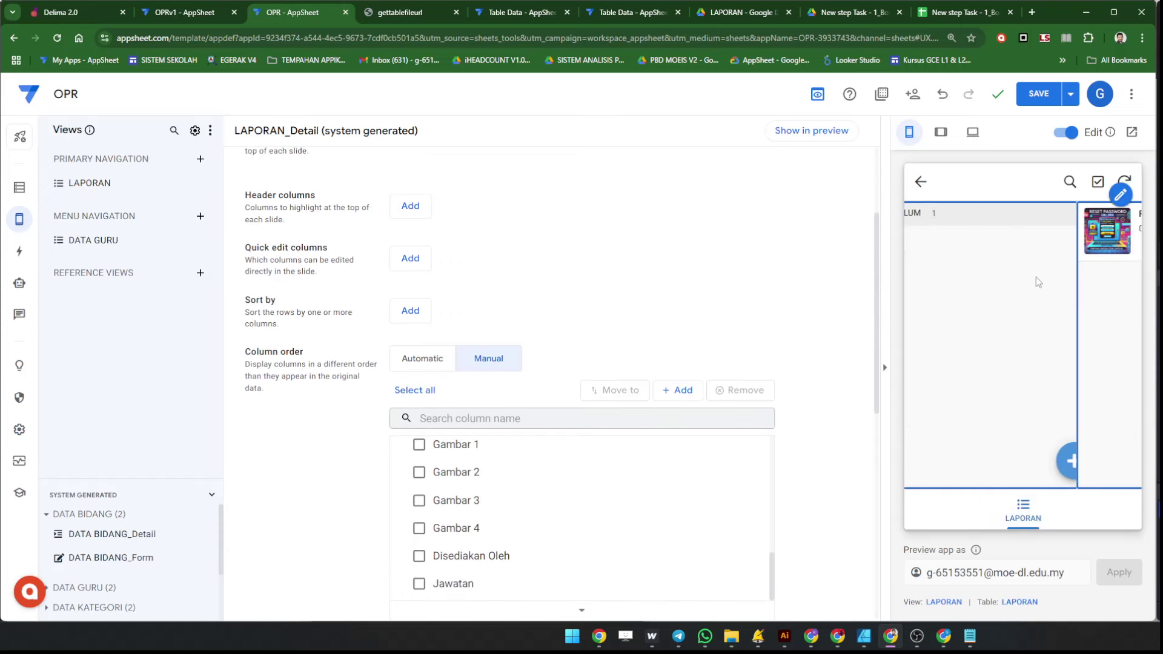
pyautogui.click(1039, 257)
pyautogui.scroll(-10, 1053, 328)
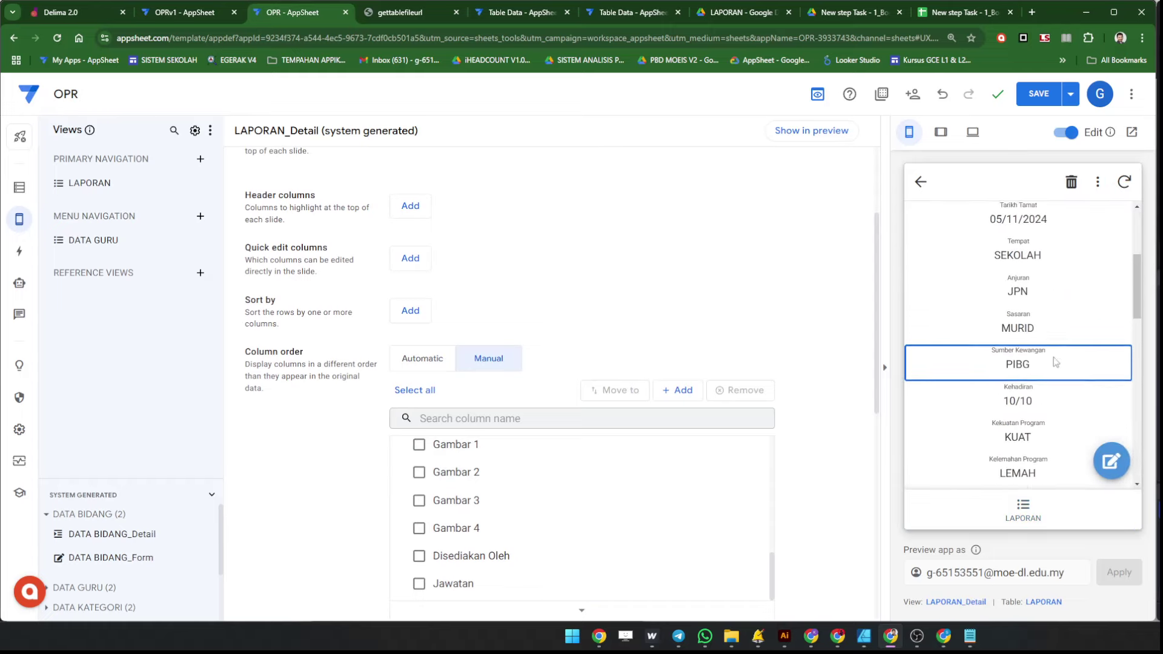
pyautogui.scroll(10, 1055, 362)
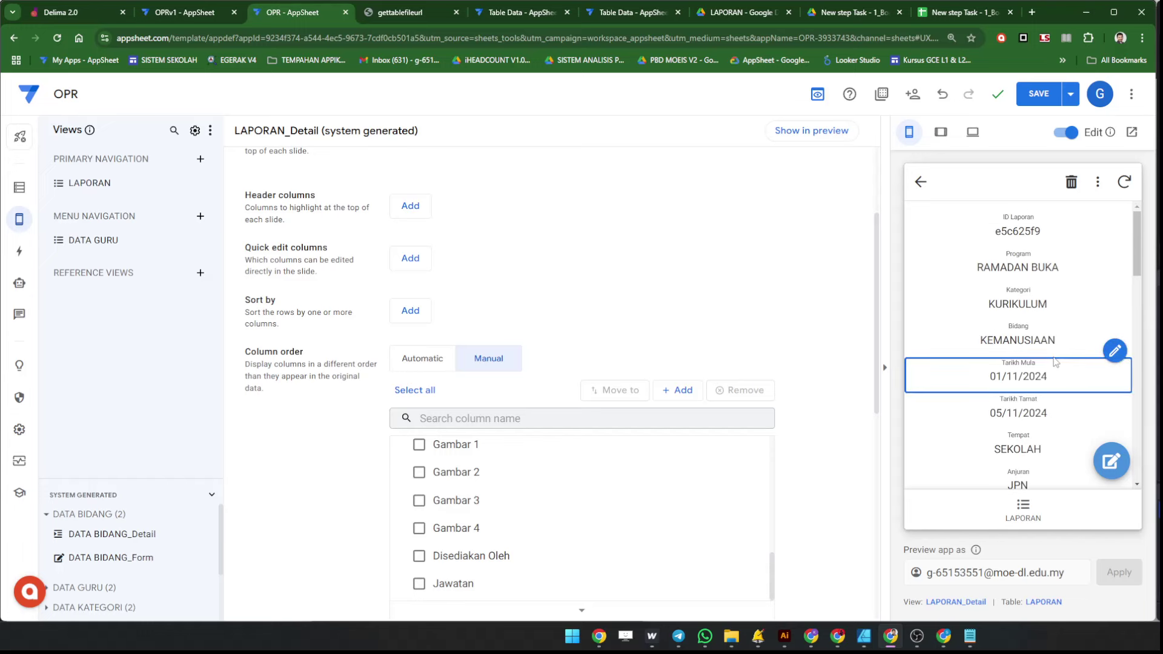